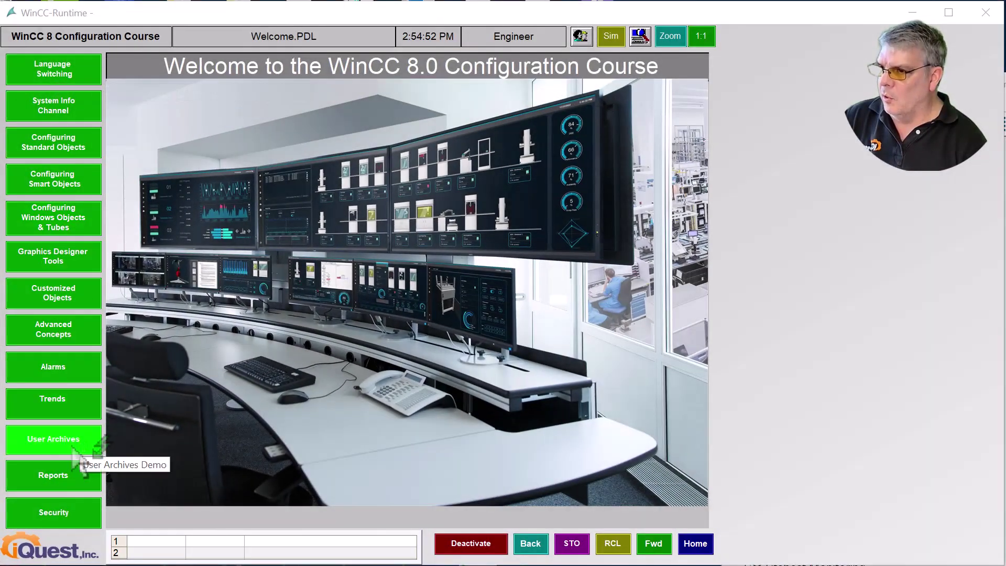
# - Load UserArchives.PDL from the left navigation to list the four Cookies recipes
pyautogui.click(77, 449)
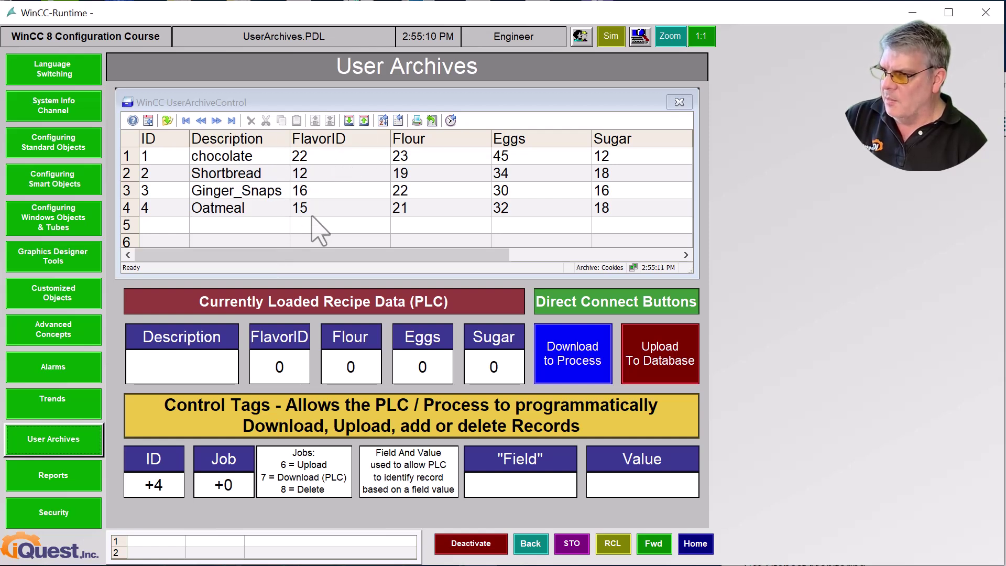
# - Write Shortbread's values to the recipe tags, then download Oatmeal to the process
pyautogui.click(128, 173)
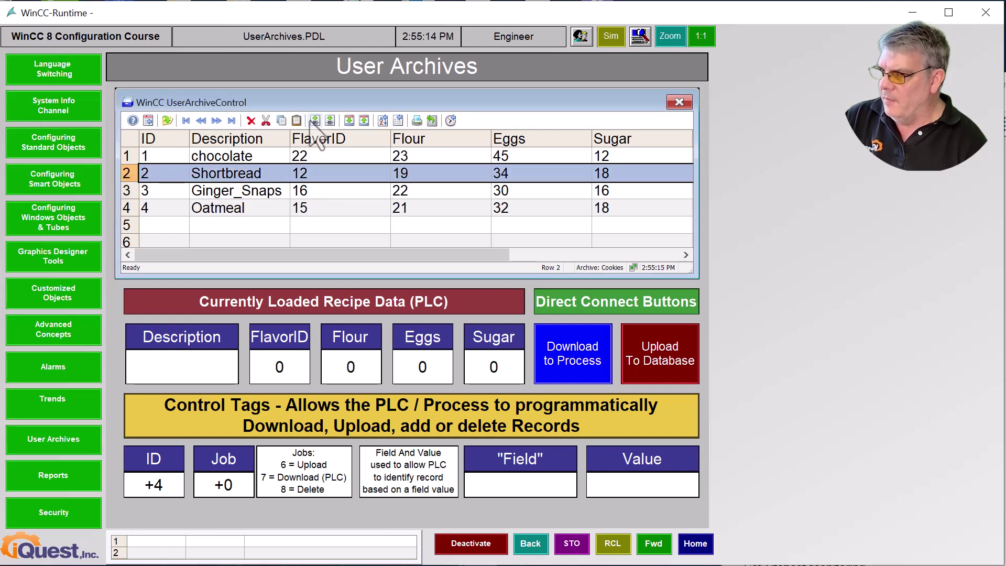
pyautogui.click(329, 121)
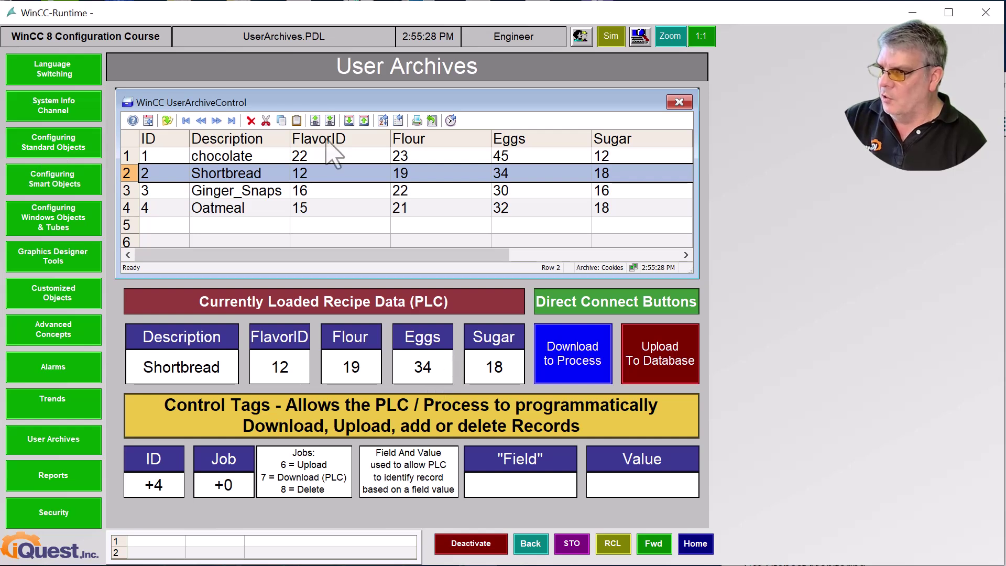
pyautogui.click(128, 210)
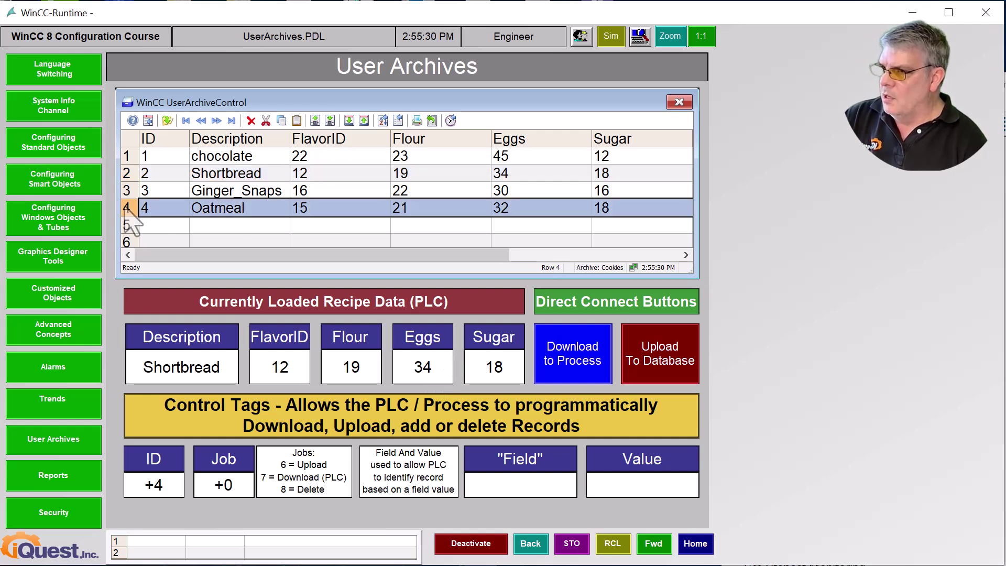
pyautogui.click(579, 370)
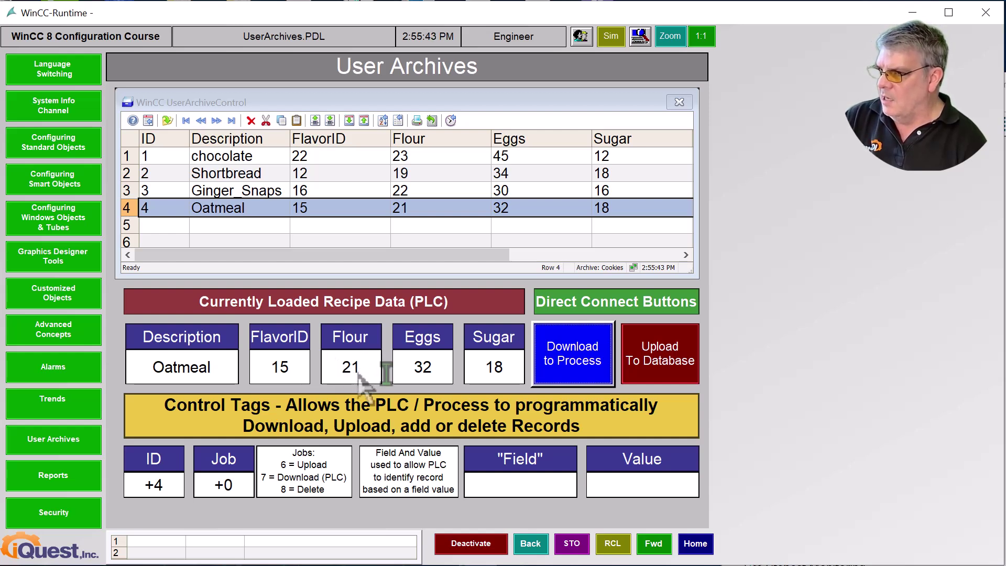
# - Change Oatmeal's Flour to 15 and upload it to the archive
pyautogui.click(363, 382)
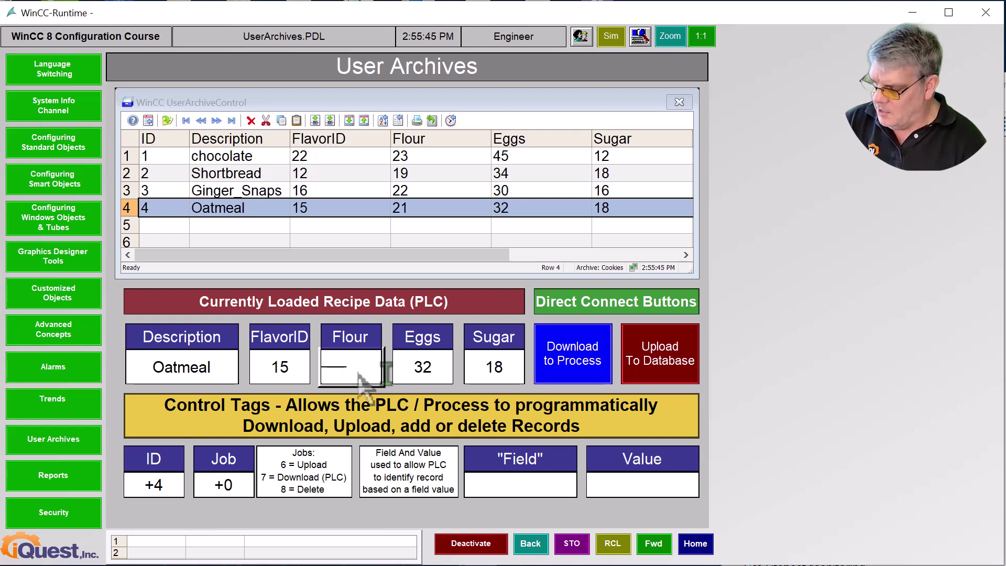
pyautogui.write('15')
pyautogui.press('Return')
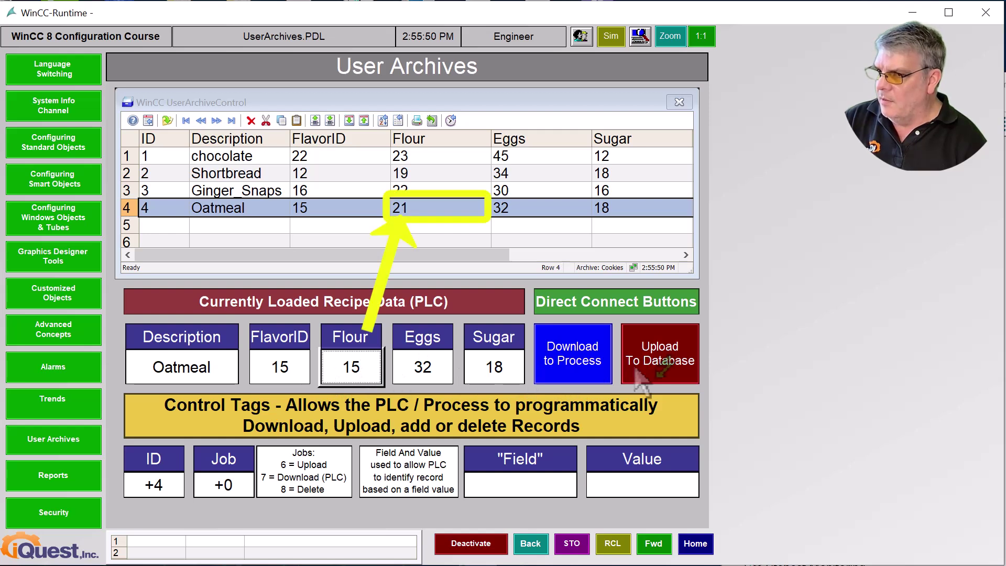
pyautogui.click(653, 379)
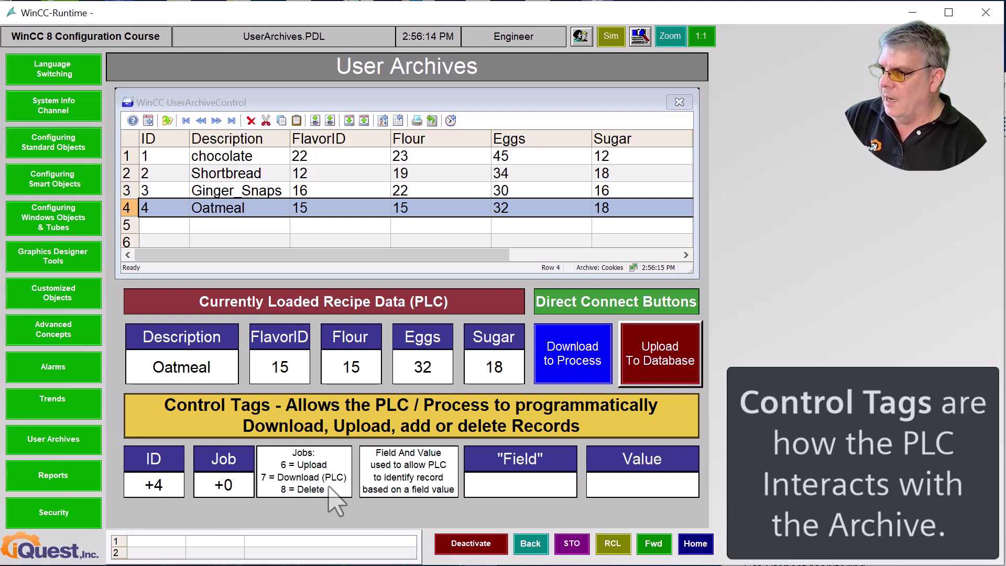
# - Set control tag ID to 2 and run Job 7 to download Shortbread
pyautogui.click(158, 488)
pyautogui.write('2')
pyautogui.press('Return')
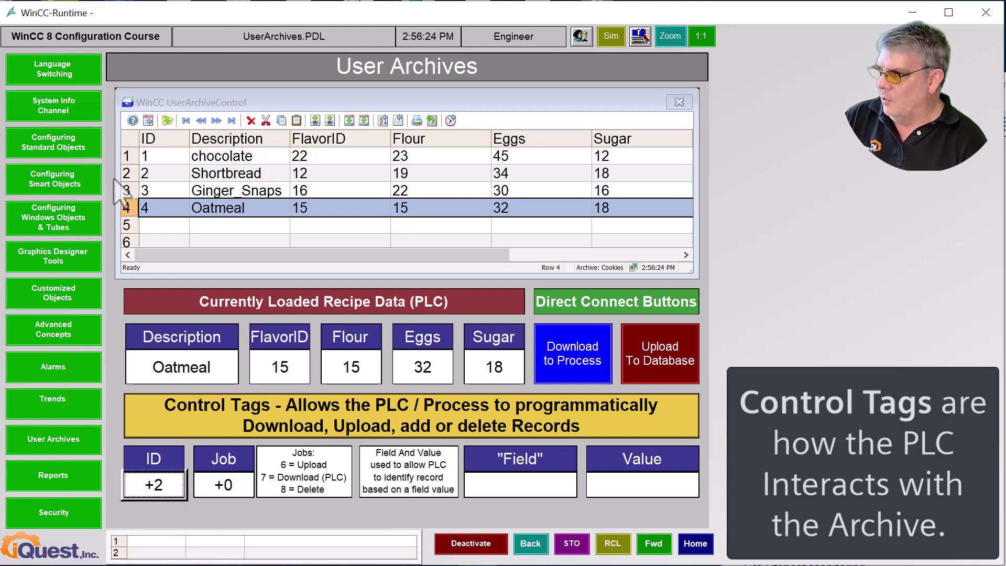
pyautogui.click(176, 180)
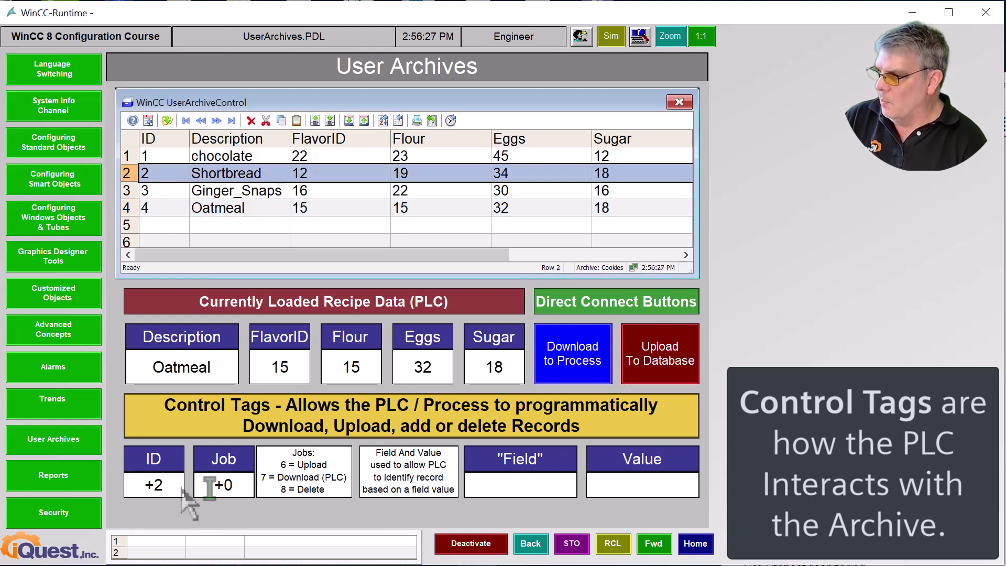
pyautogui.click(225, 482)
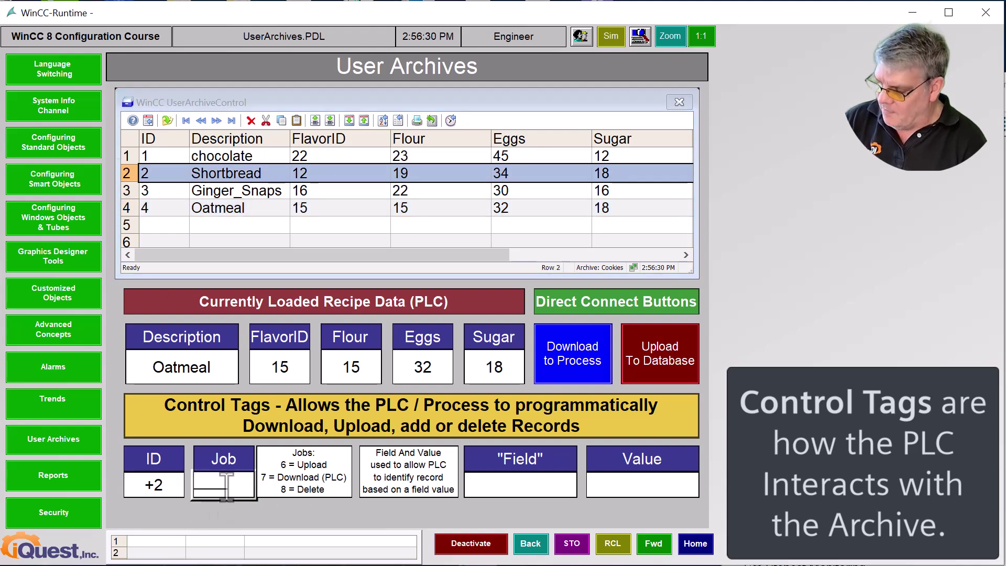
pyautogui.write('7')
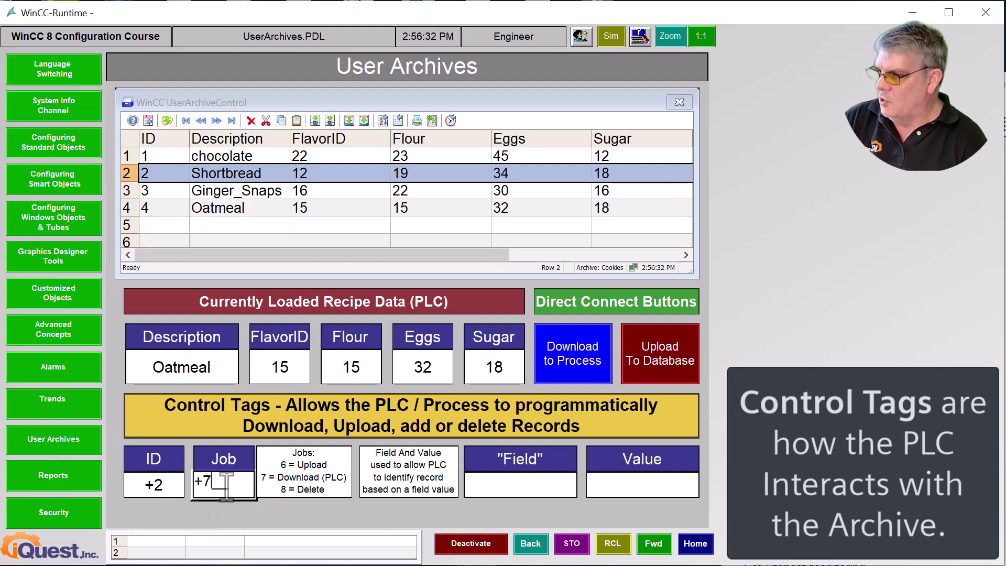
pyautogui.press('Return')
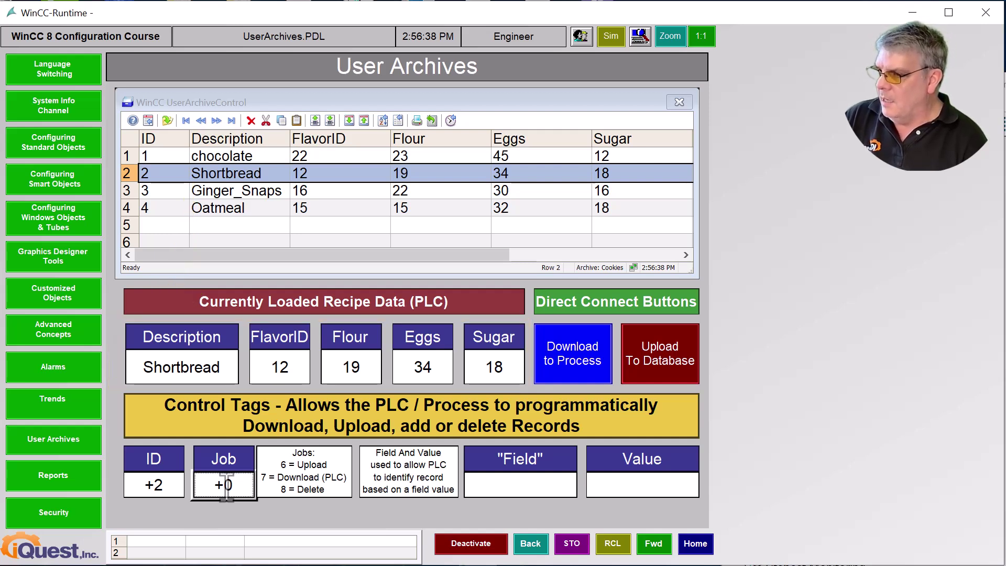
# - Change Flour to 24 and run Job 6 to upload it to the archive
pyautogui.click(382, 367)
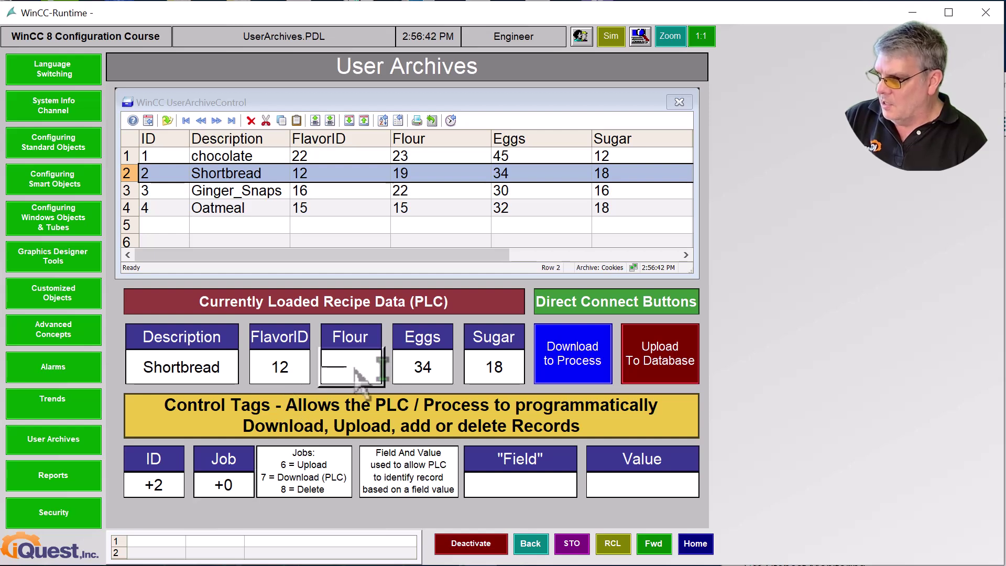
pyautogui.write('24')
pyautogui.press('Return')
pyautogui.write('+6')
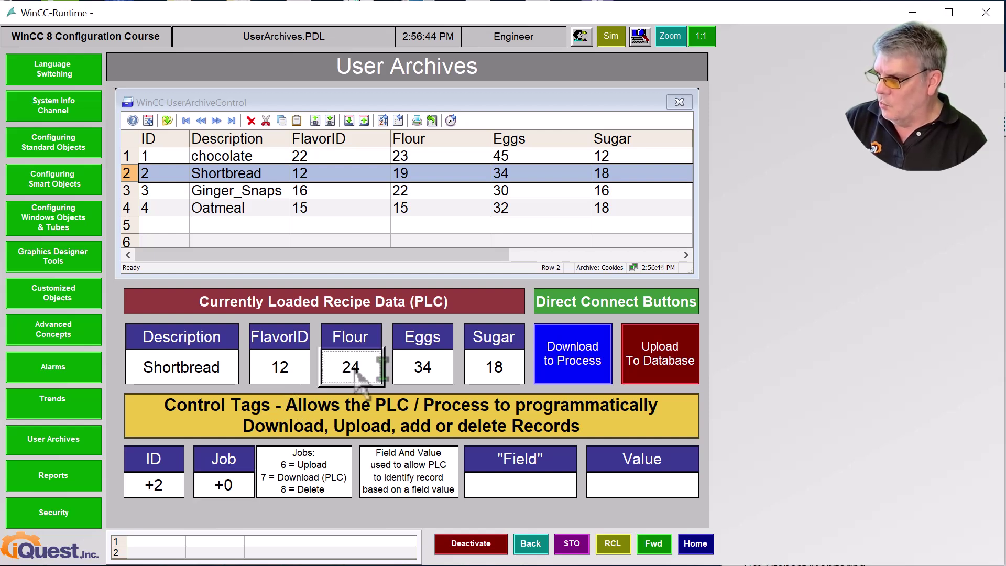
pyautogui.click(220, 485)
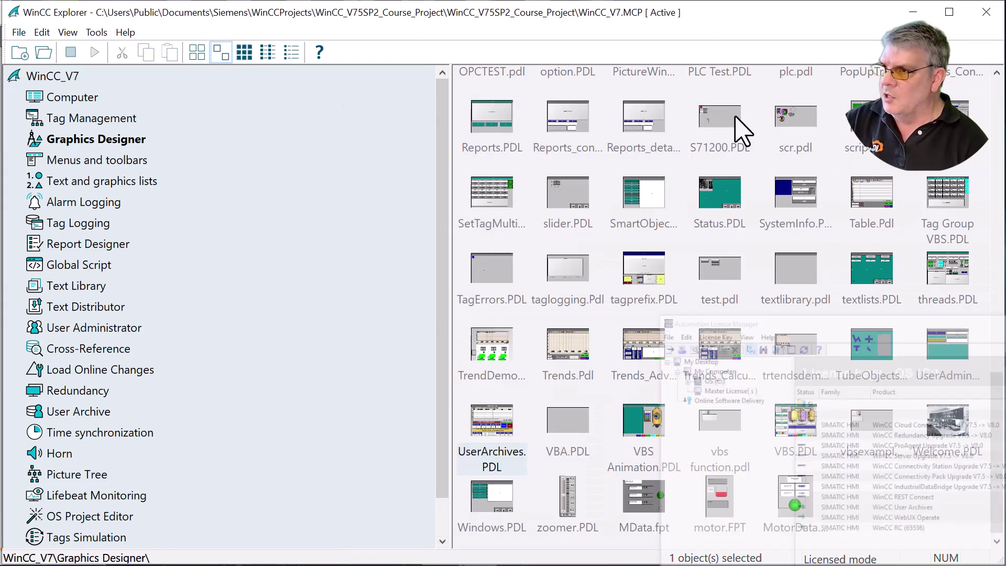
# - Close the License Manager and open the BOBSDEV computer's properties
pyautogui.click(982, 115)
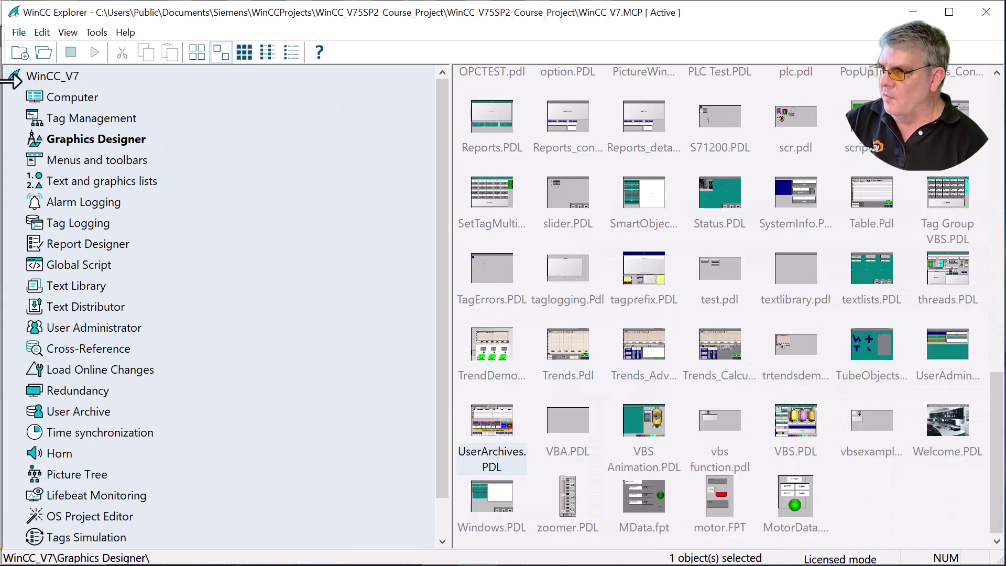
pyautogui.click(59, 98)
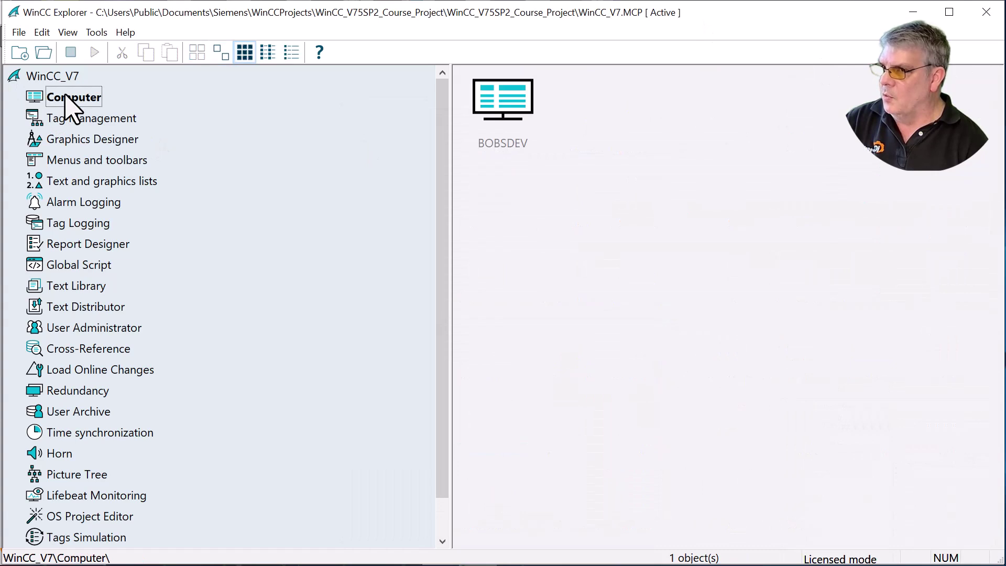
pyautogui.rightClick(496, 102)
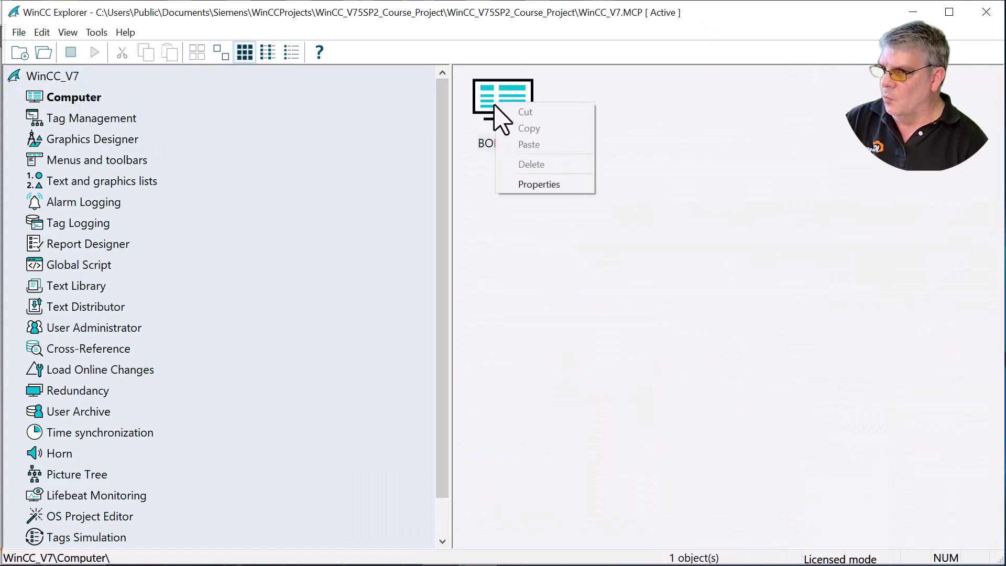
pyautogui.click(518, 184)
# - Confirm User Archive is in the startup order, cancel, and go to the User Archive editor
pyautogui.click(363, 60)
pyautogui.click(370, 165)
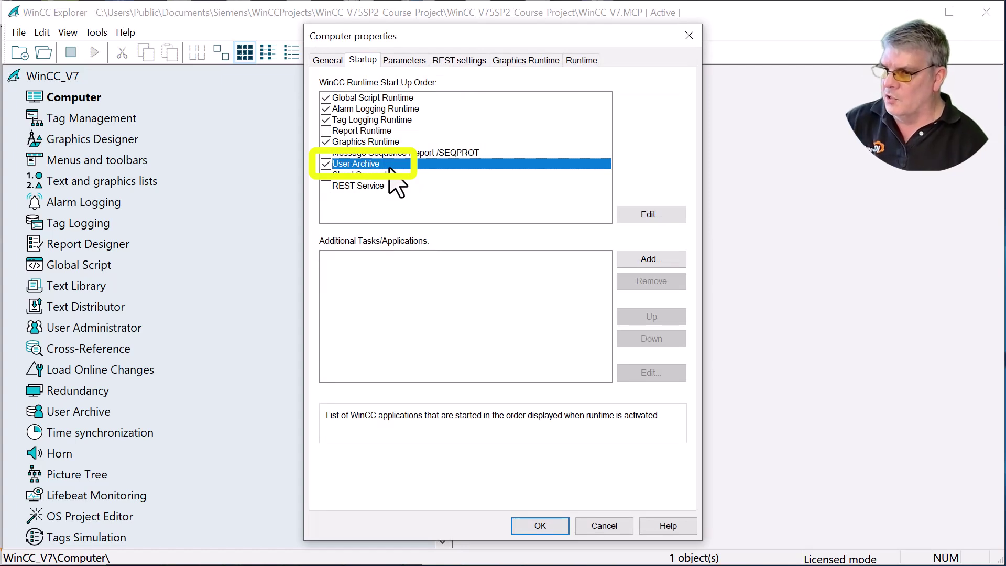
pyautogui.click(604, 526)
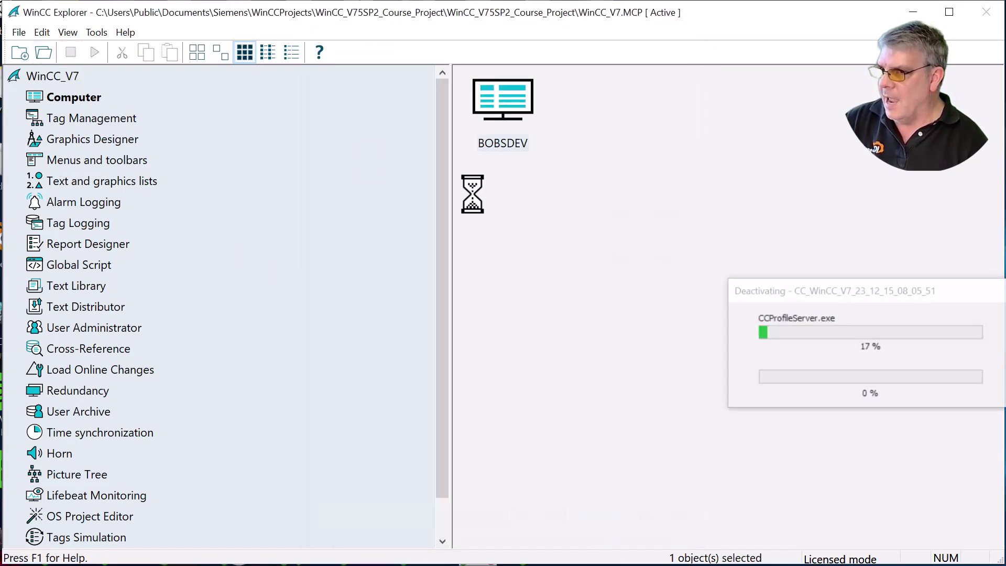
pyautogui.click(82, 412)
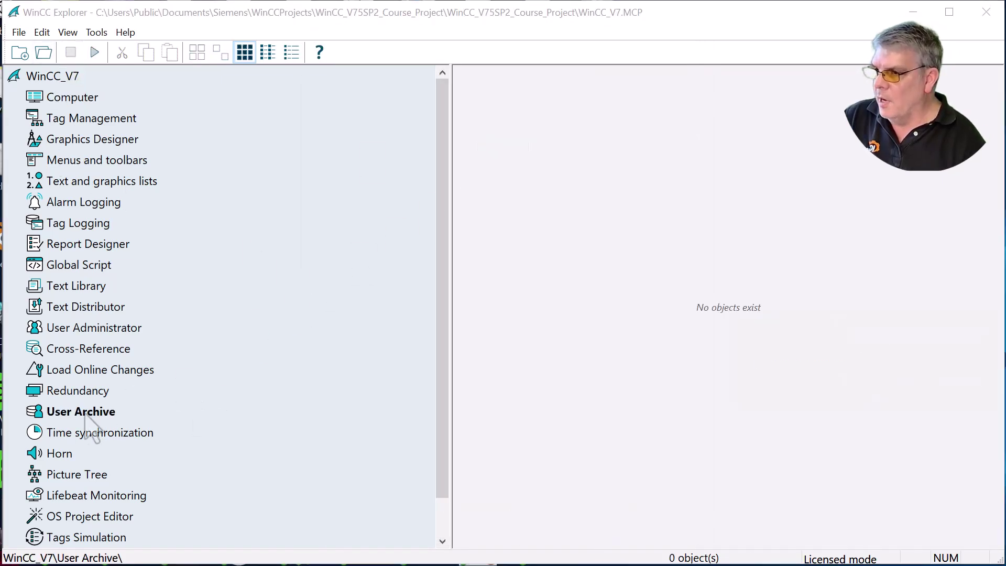
# - Name the new archive Cookies, use Data Manager Tags communication, and enable last-access and last-user fields
pyautogui.click(83, 415)
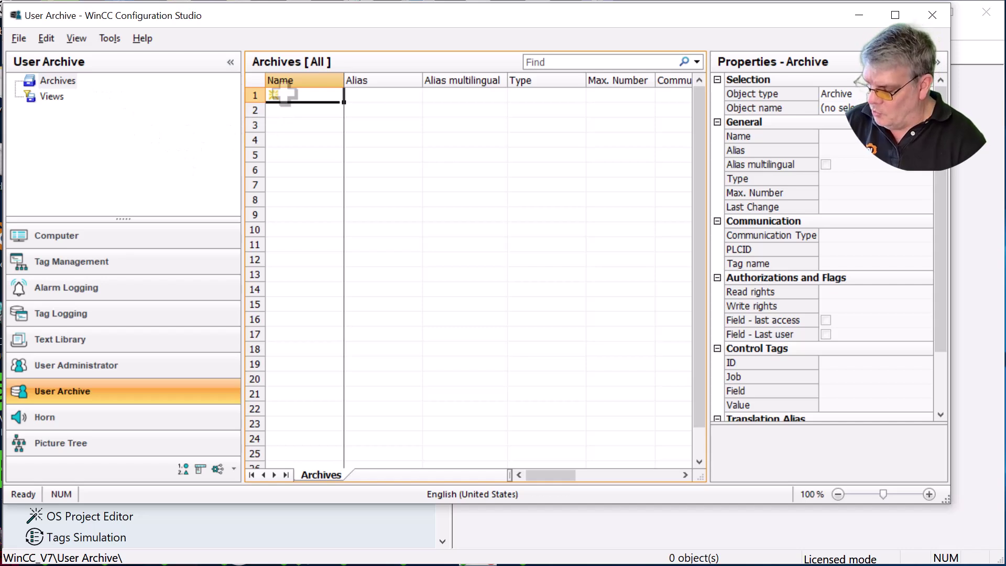
pyautogui.write('Cookies')
pyautogui.press('Return')
pyautogui.click(872, 238)
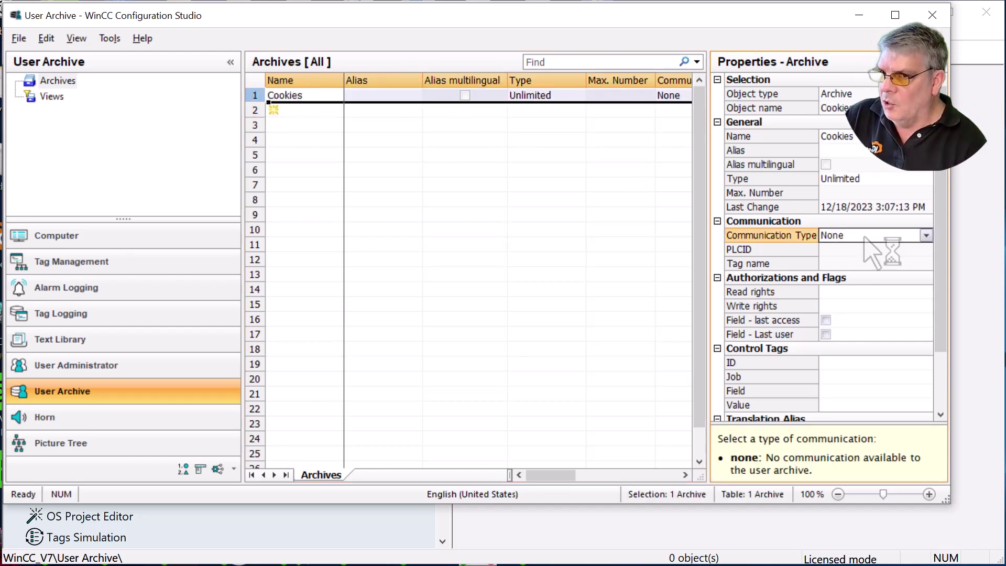
pyautogui.click(925, 235)
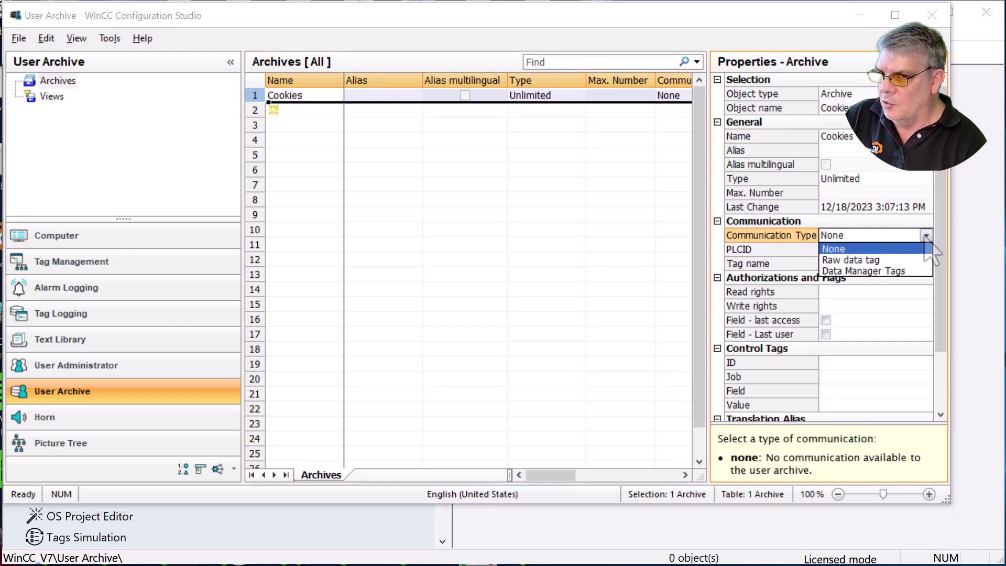
pyautogui.click(897, 274)
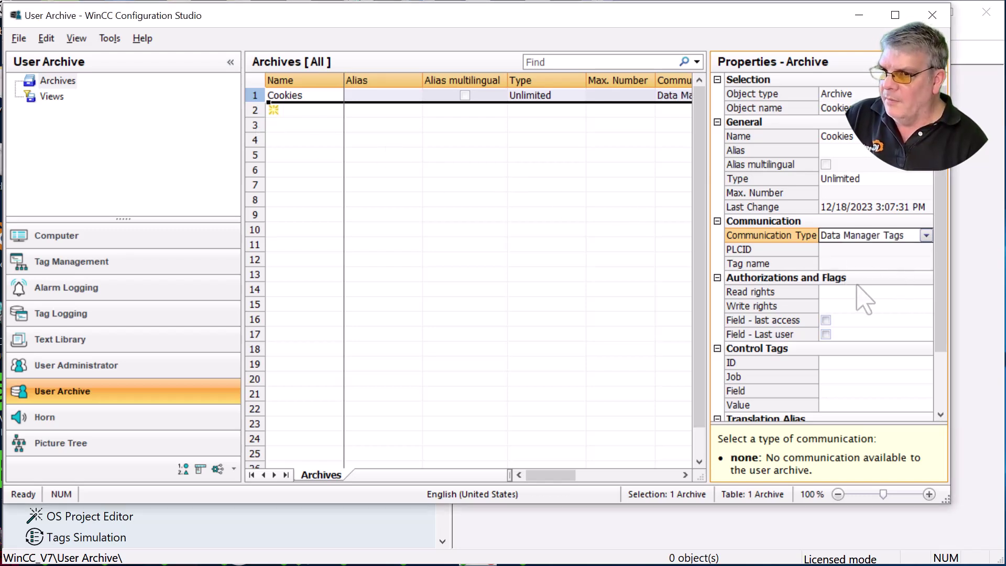
pyautogui.scroll(-1, 864, 297)
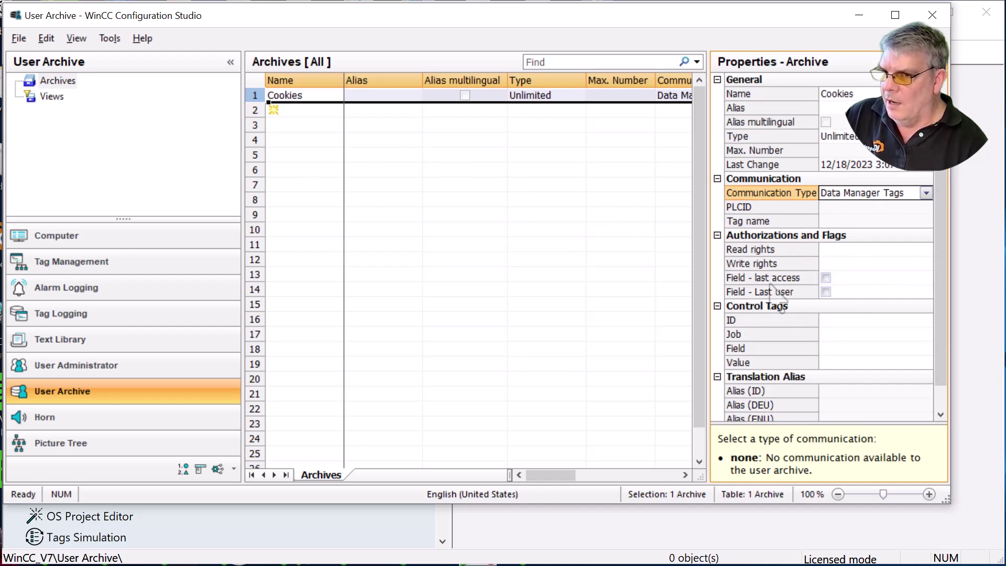
pyautogui.scroll(-1, 834, 287)
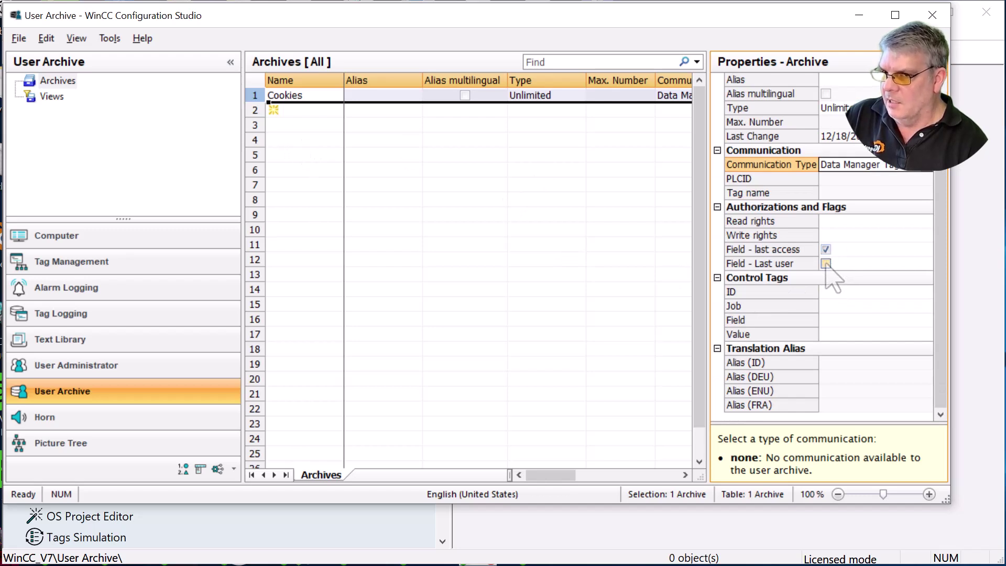
pyautogui.click(826, 264)
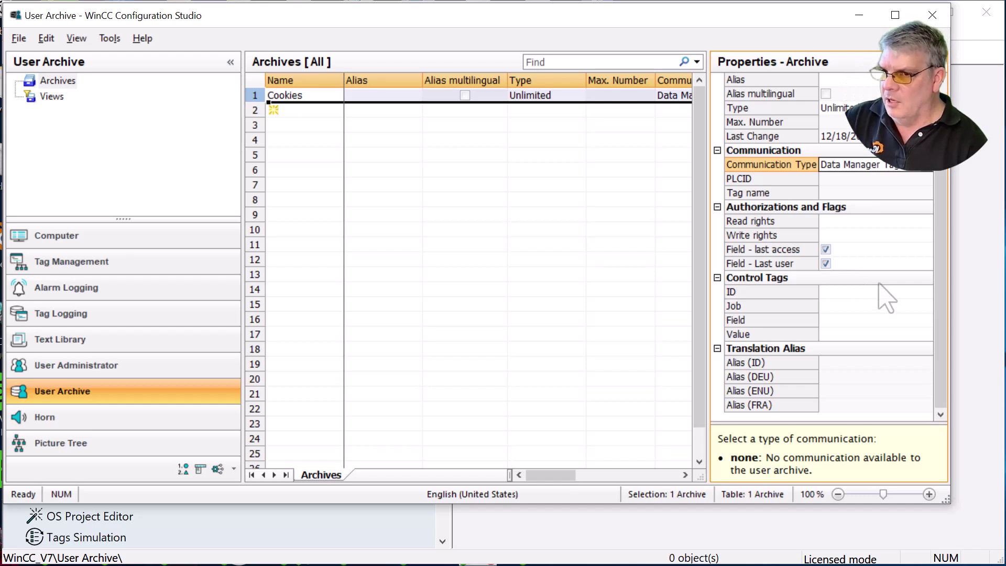
pyautogui.click(828, 294)
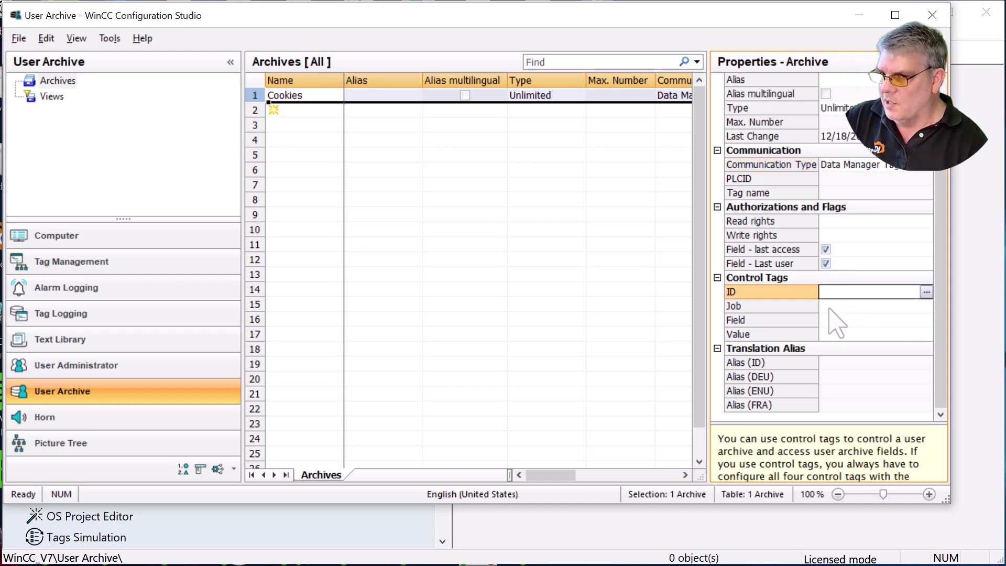
pyautogui.click(828, 306)
pyautogui.click(829, 320)
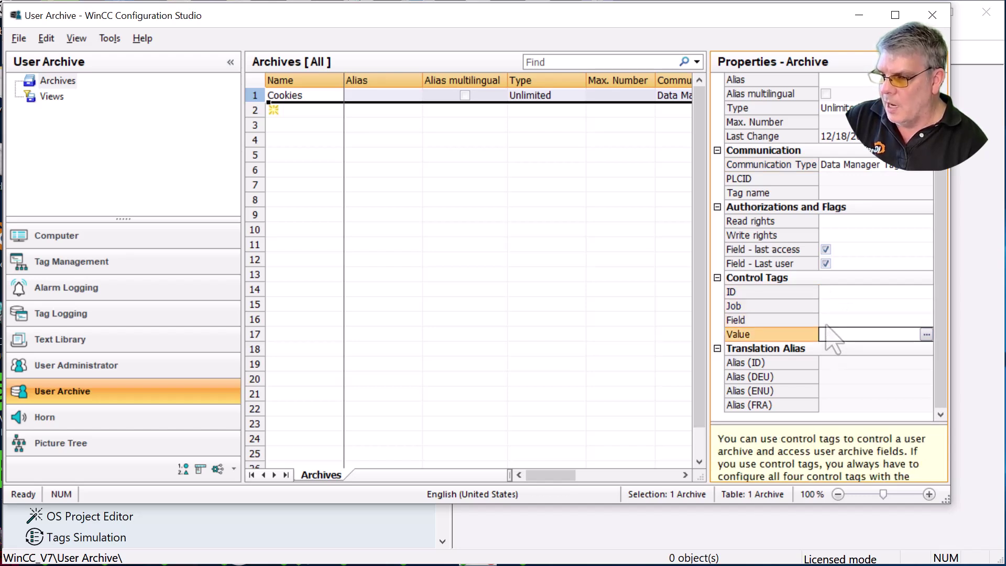
pyautogui.click(825, 320)
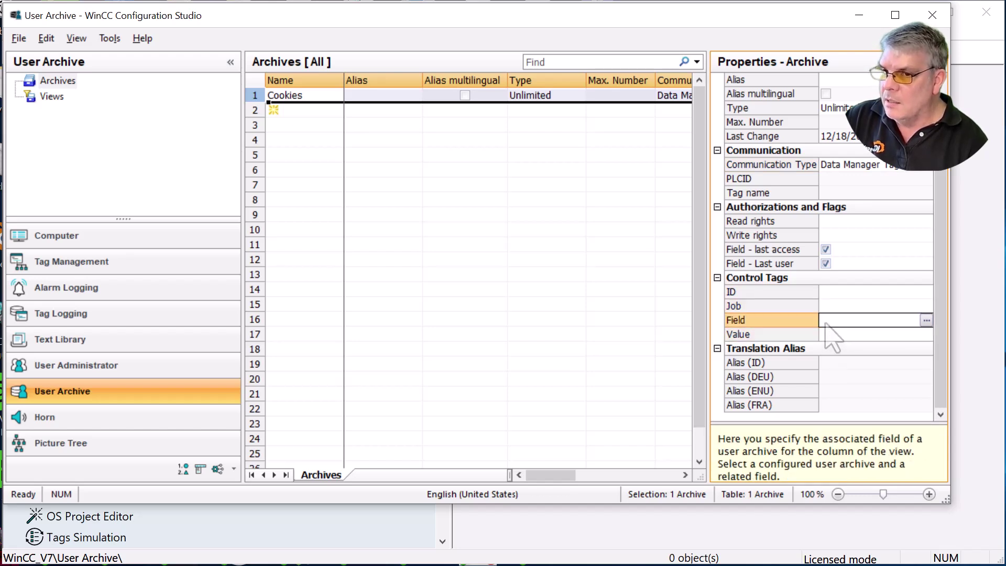
pyautogui.click(821, 293)
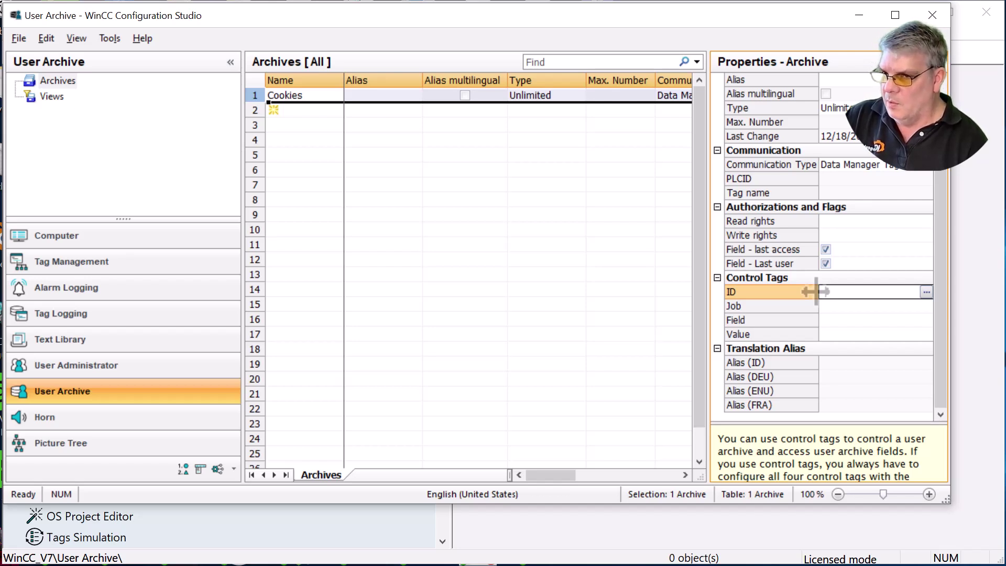
pyautogui.click(927, 292)
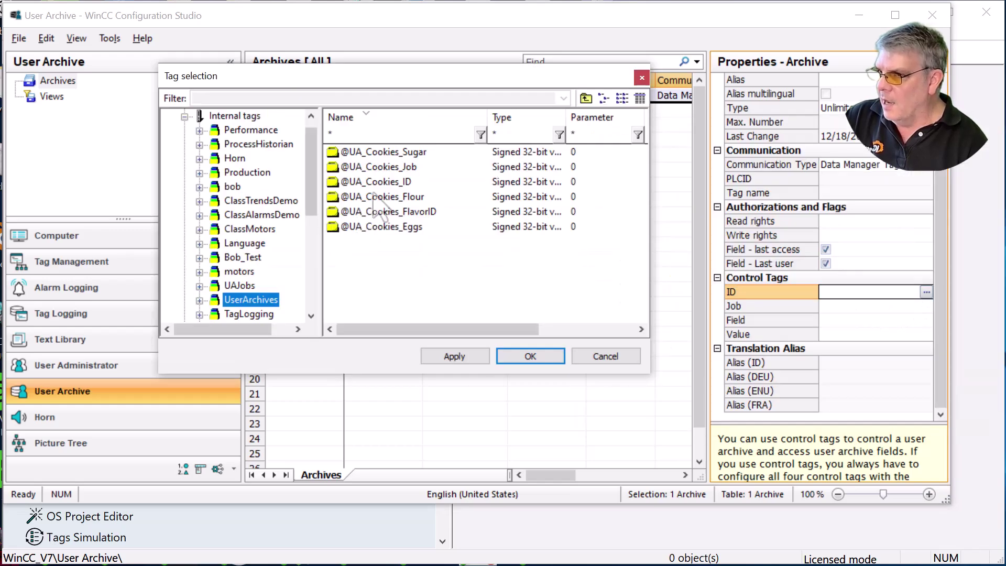
pyautogui.click(376, 183)
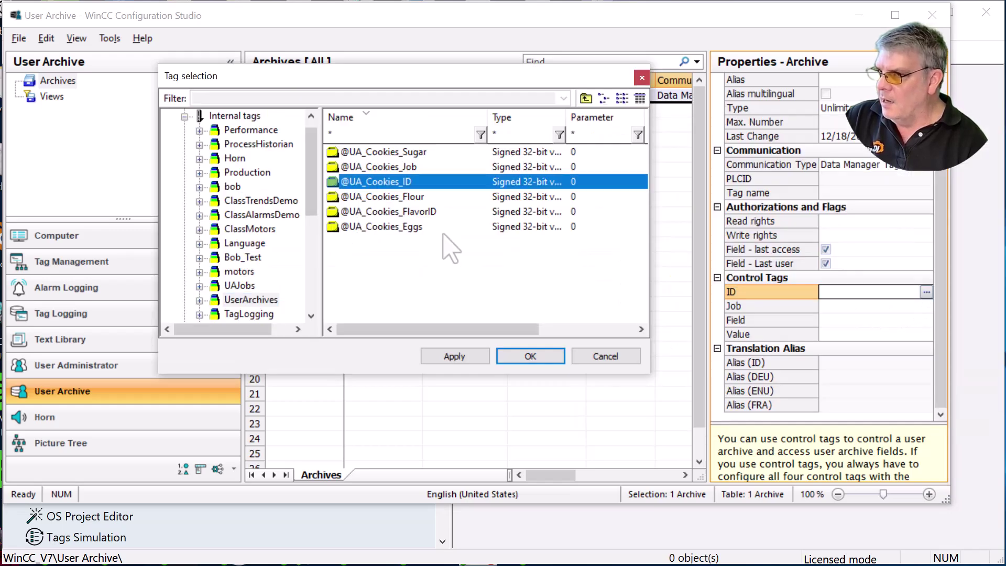
pyautogui.click(529, 359)
pyautogui.click(865, 307)
pyautogui.click(926, 306)
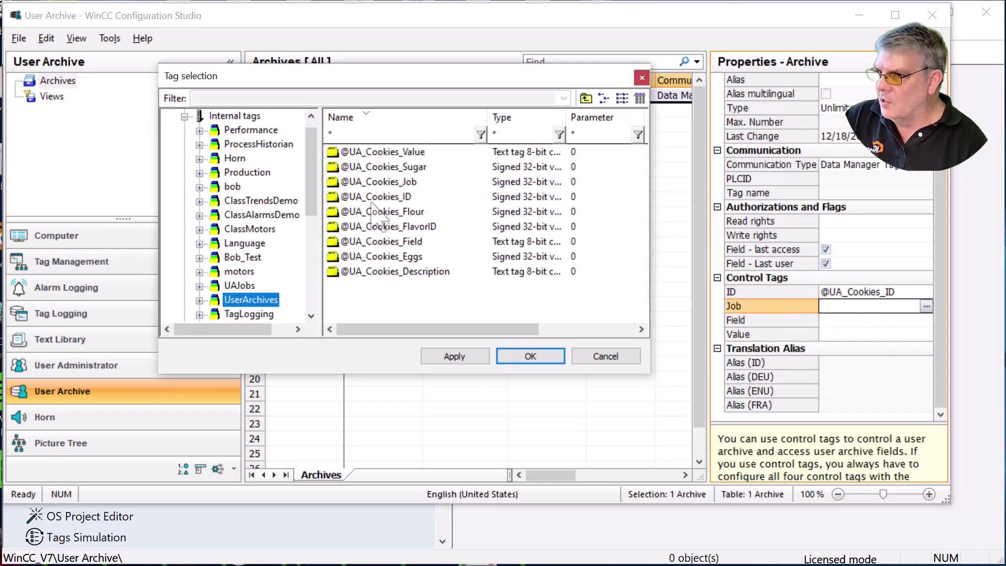
pyautogui.click(377, 182)
pyautogui.click(560, 361)
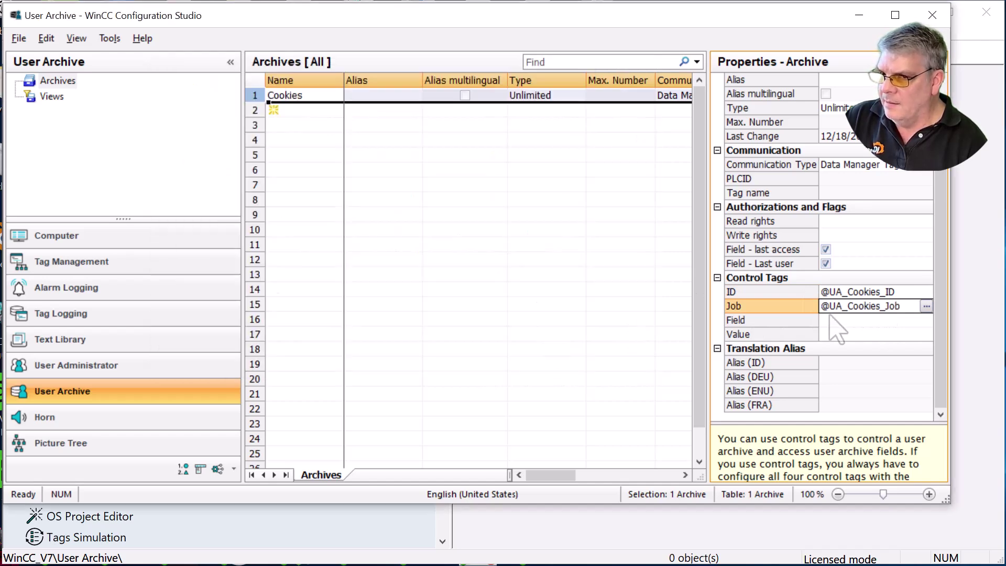
pyautogui.click(834, 321)
pyautogui.click(927, 321)
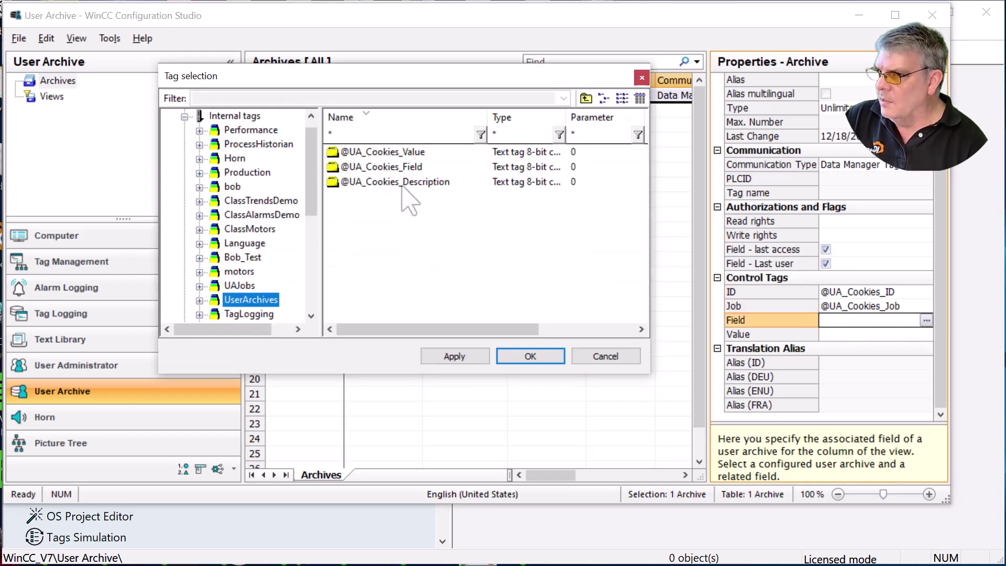
pyautogui.click(393, 167)
pyautogui.press('Return')
pyautogui.click(793, 333)
pyautogui.click(926, 334)
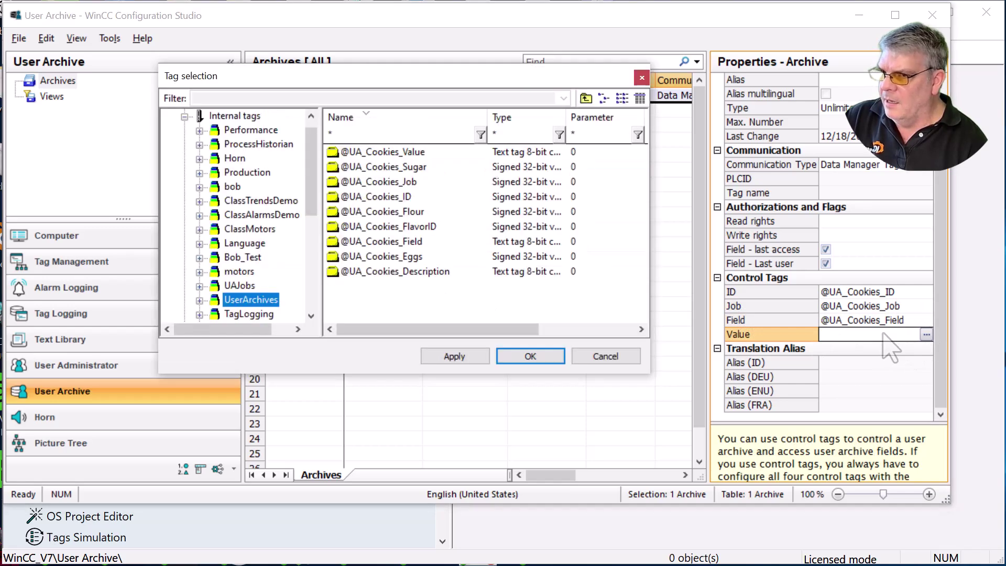
pyautogui.click(393, 153)
pyautogui.click(531, 356)
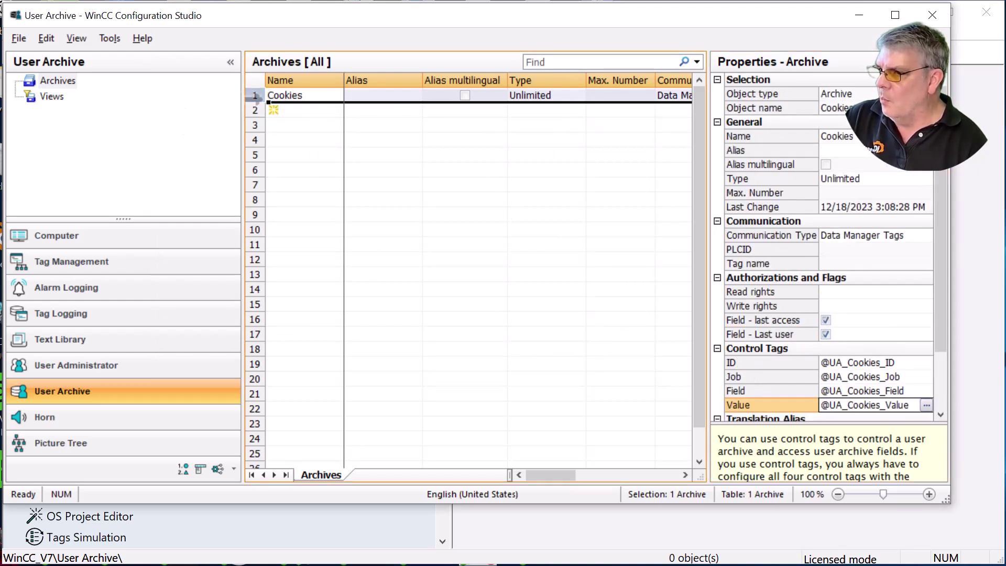
# - Add an indexed Character String field named Description to Cookies
pyautogui.click(58, 82)
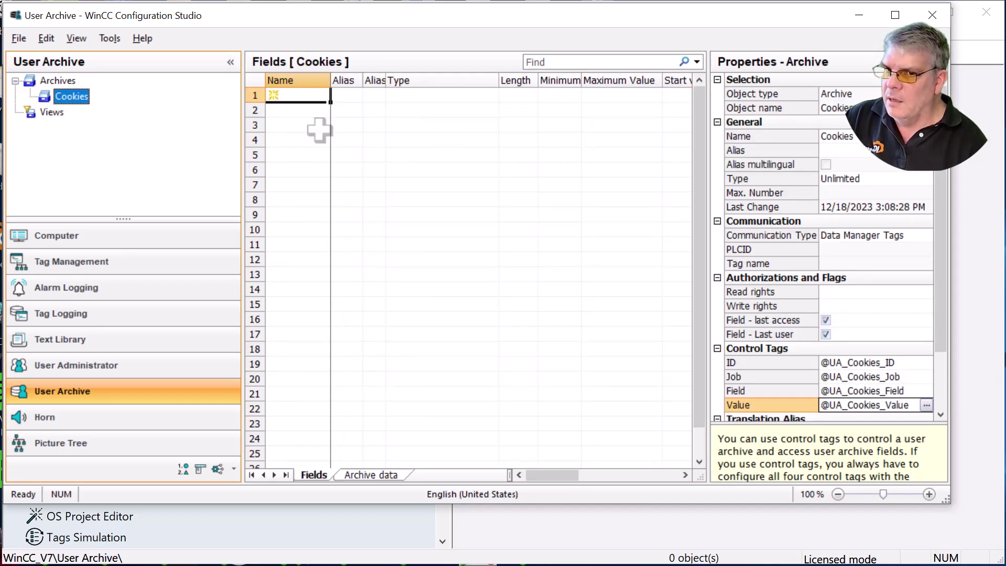
pyautogui.click(302, 96)
pyautogui.write('Description')
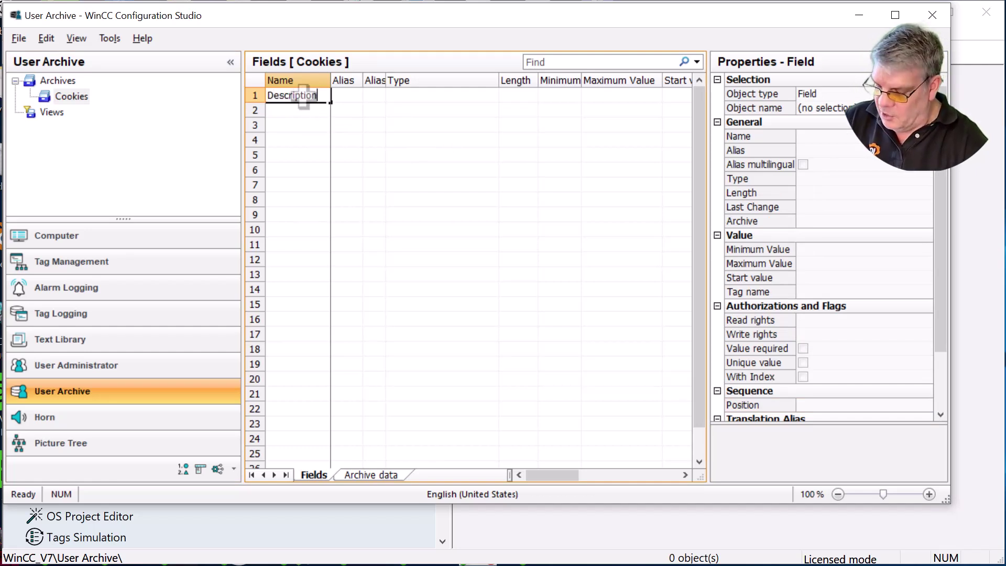
pyautogui.press('Return')
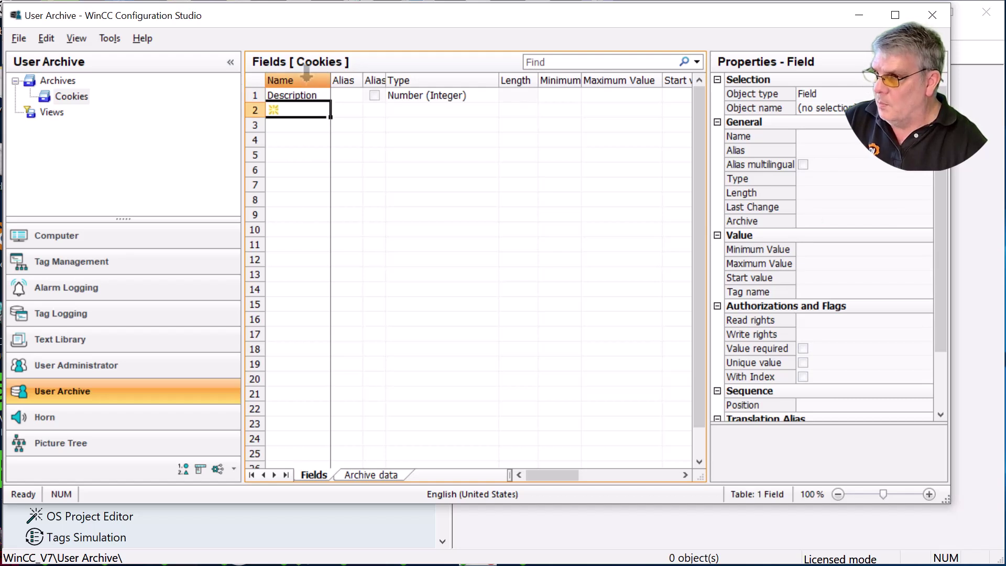
pyautogui.click(428, 95)
pyautogui.click(504, 95)
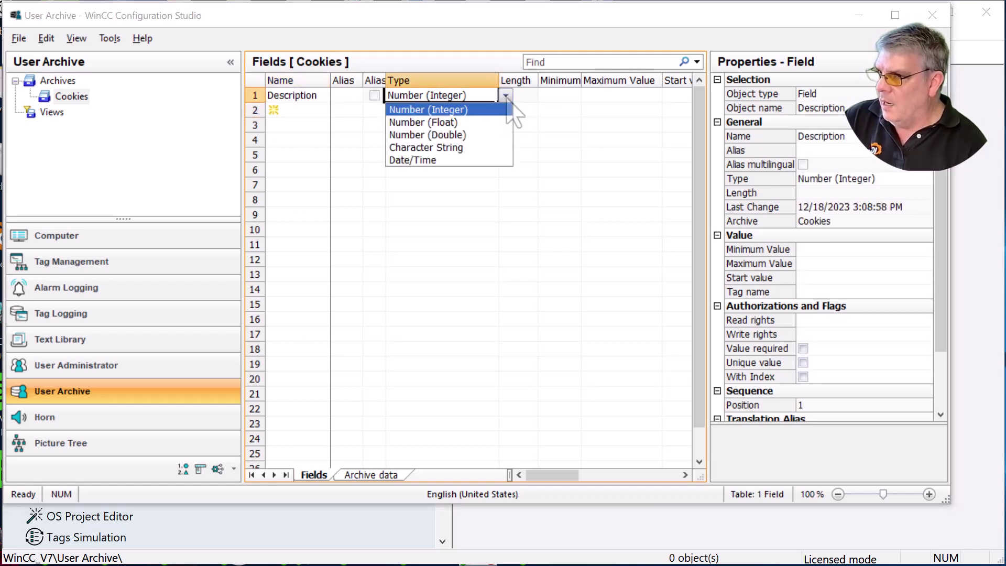
pyautogui.click(470, 148)
pyautogui.write('10')
pyautogui.click(253, 96)
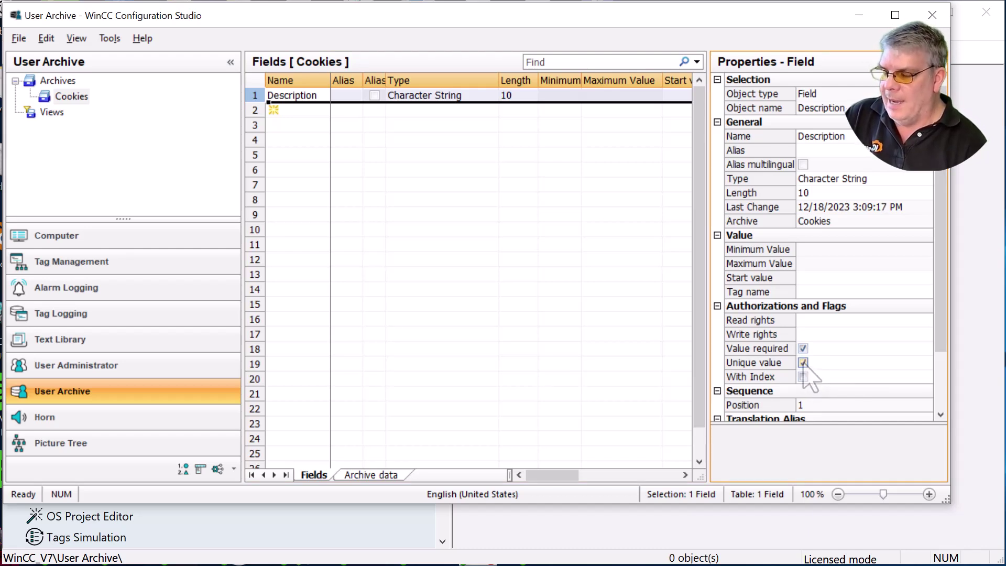
pyautogui.click(803, 377)
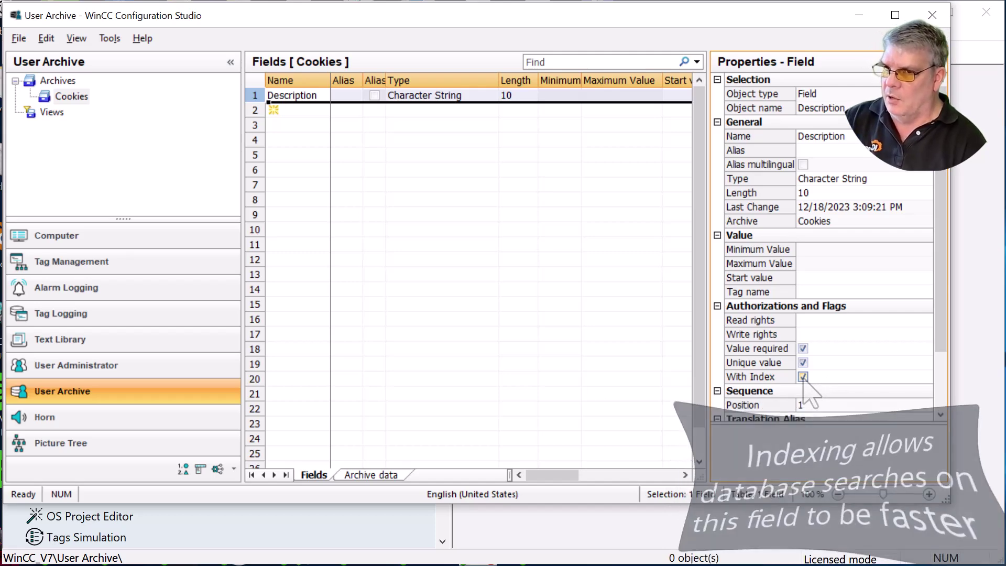
pyautogui.click(277, 111)
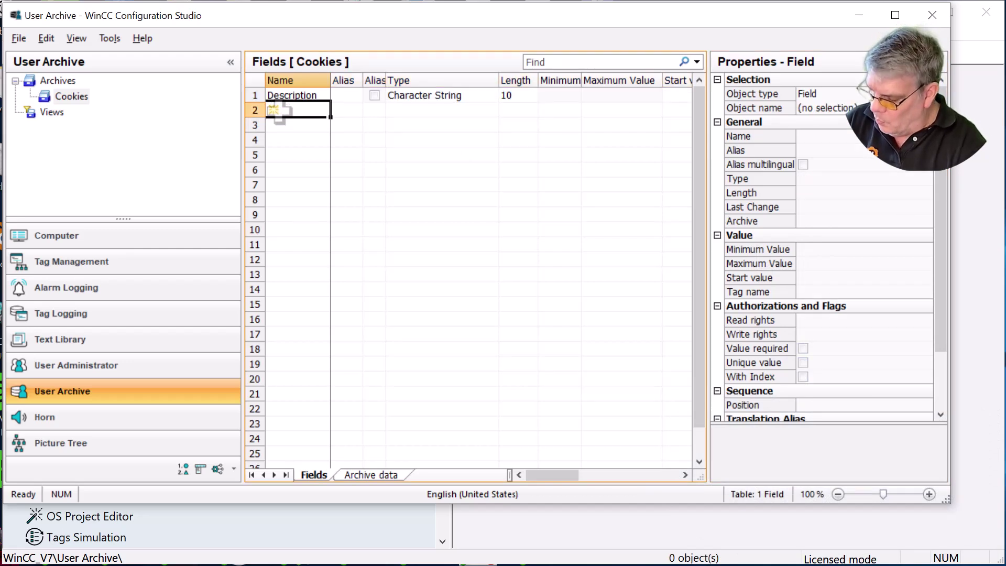
pyautogui.write('FoalavorID')
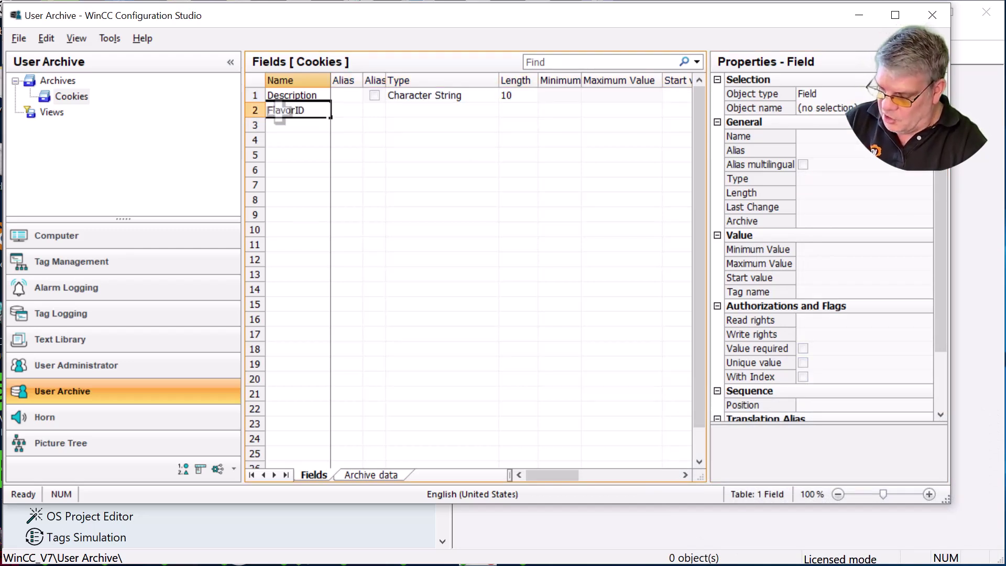
pyautogui.press('Return')
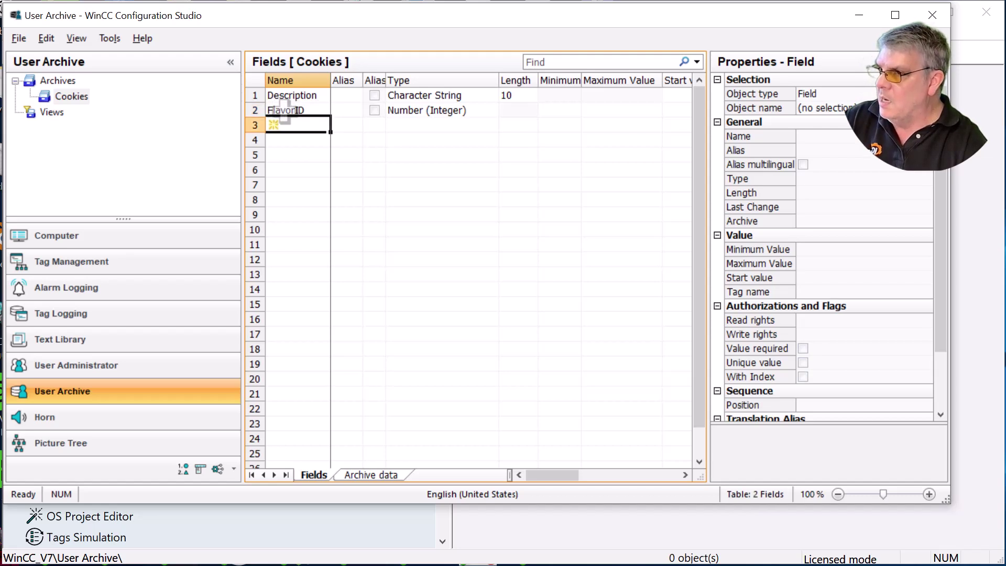
pyautogui.click(427, 112)
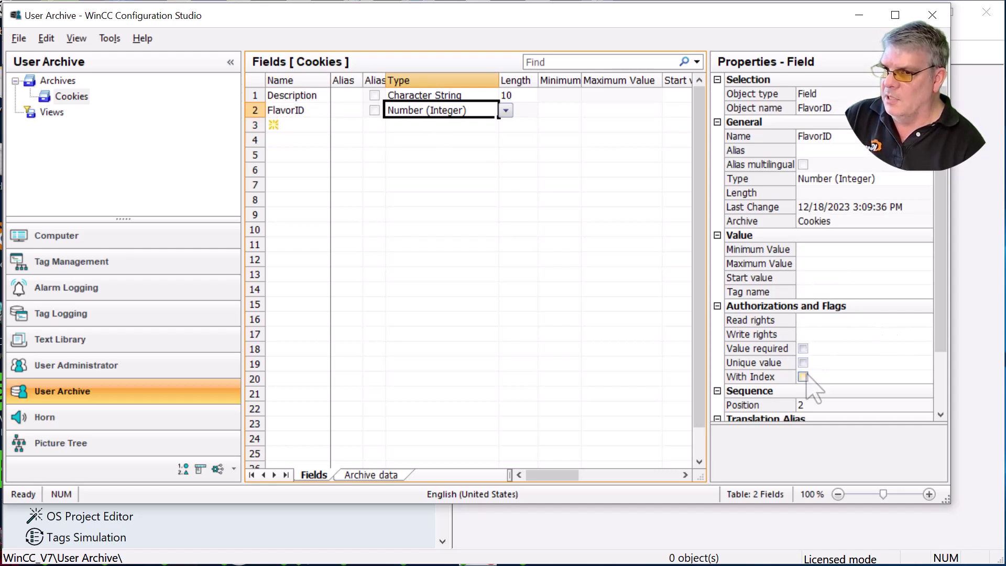
pyautogui.click(818, 279)
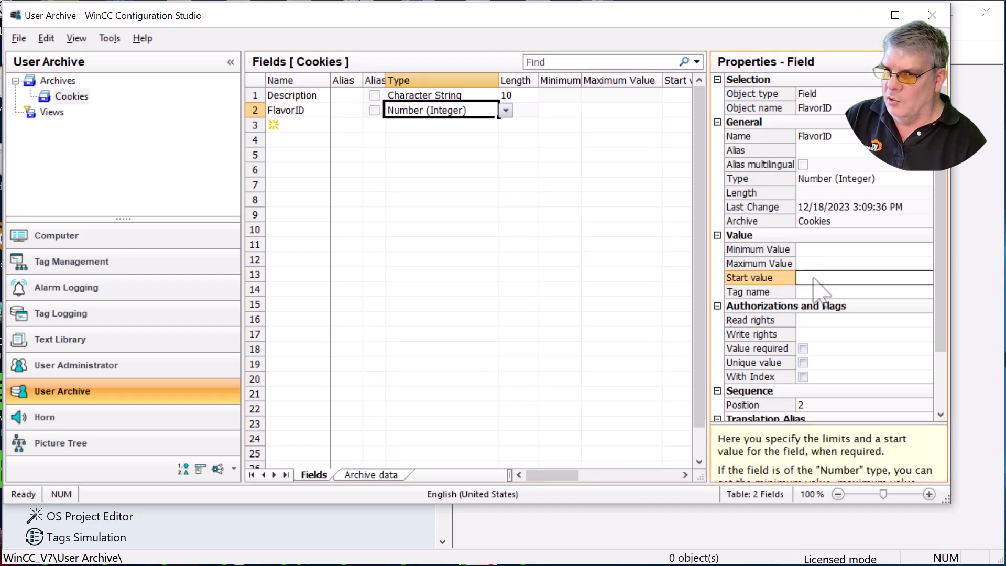
pyautogui.click(765, 294)
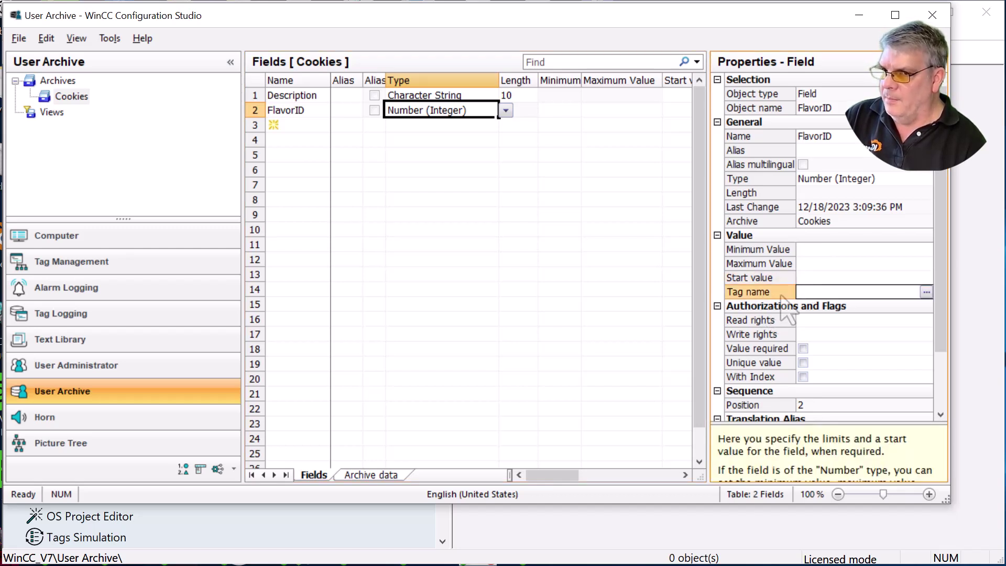
pyautogui.click(926, 293)
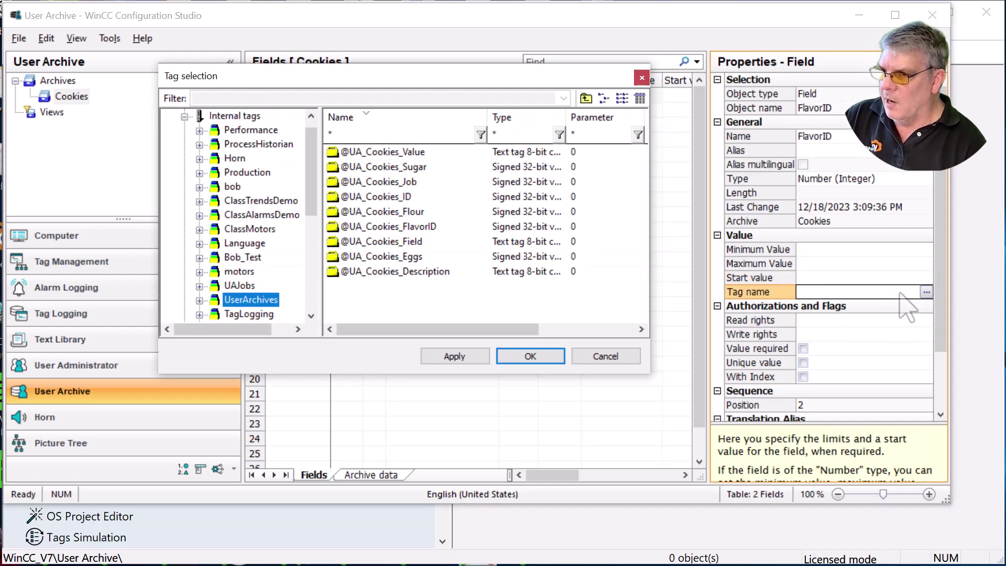
pyautogui.moveTo(314, 94); pyautogui.dragTo(337, 188)
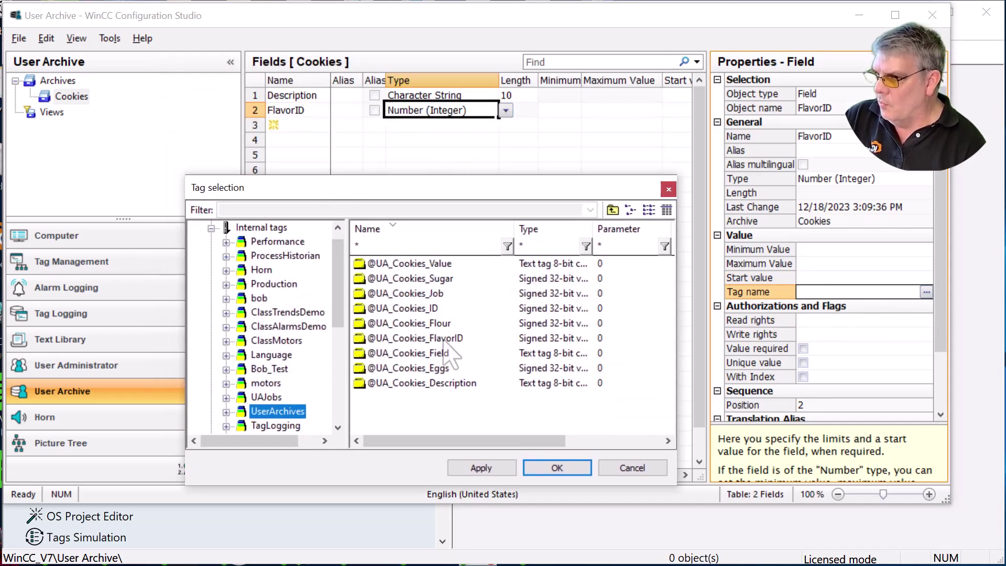
pyautogui.click(452, 339)
pyautogui.click(527, 466)
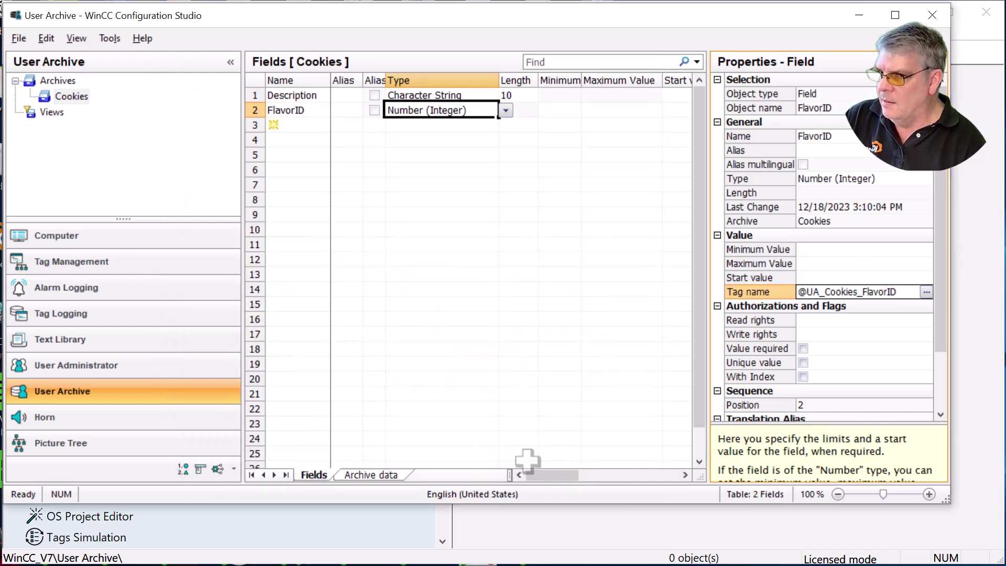
pyautogui.click(260, 95)
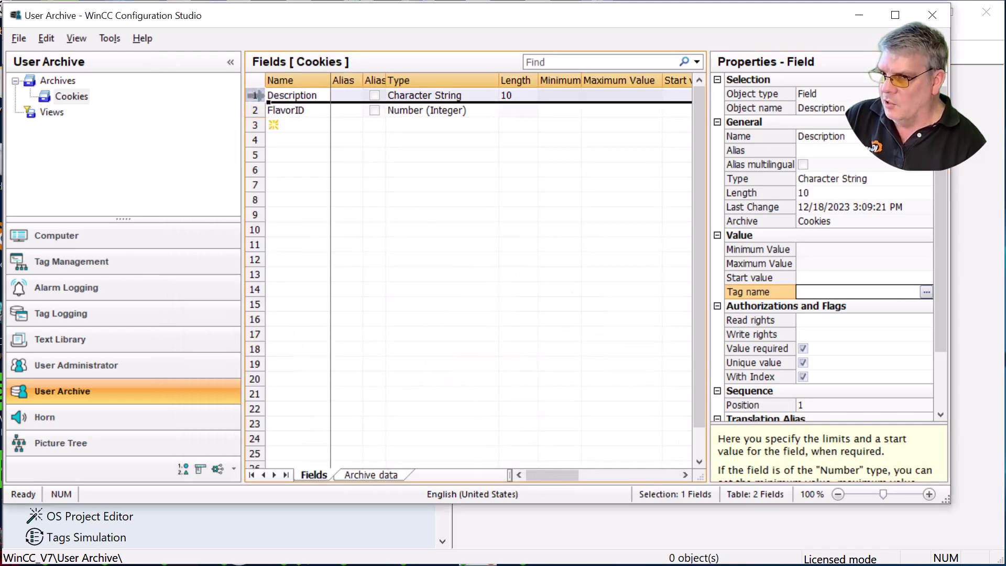
pyautogui.click(927, 291)
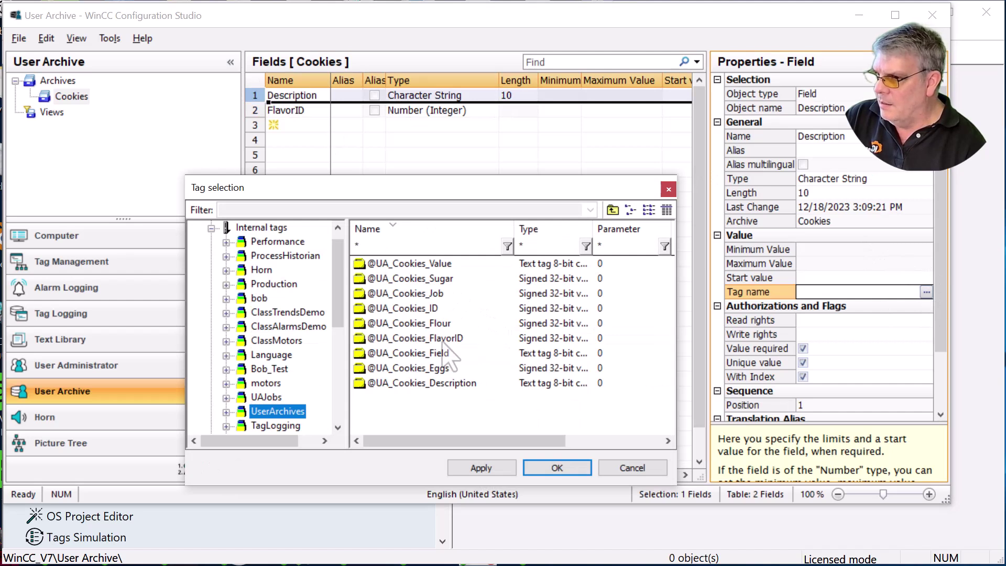
pyautogui.click(454, 384)
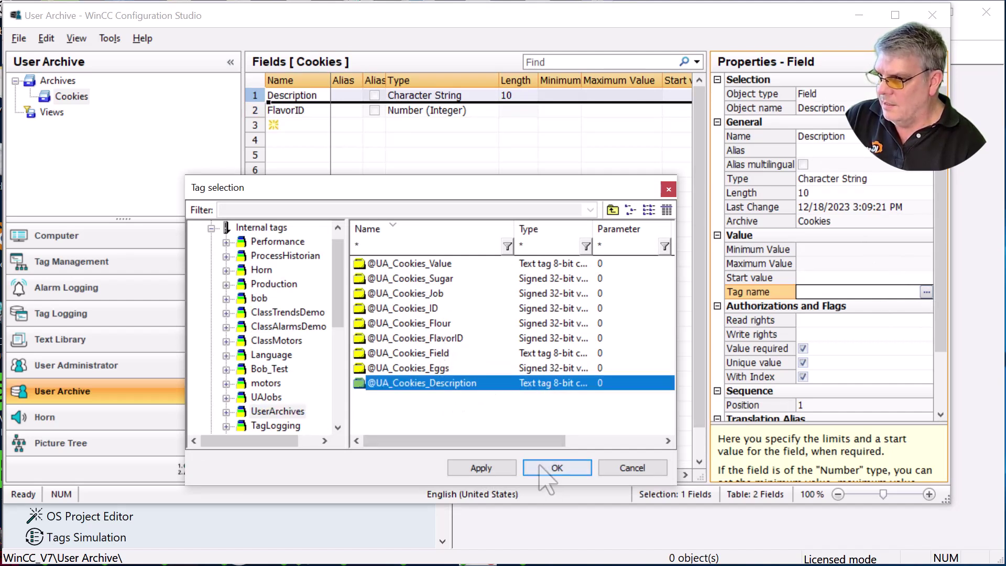
pyautogui.click(556, 467)
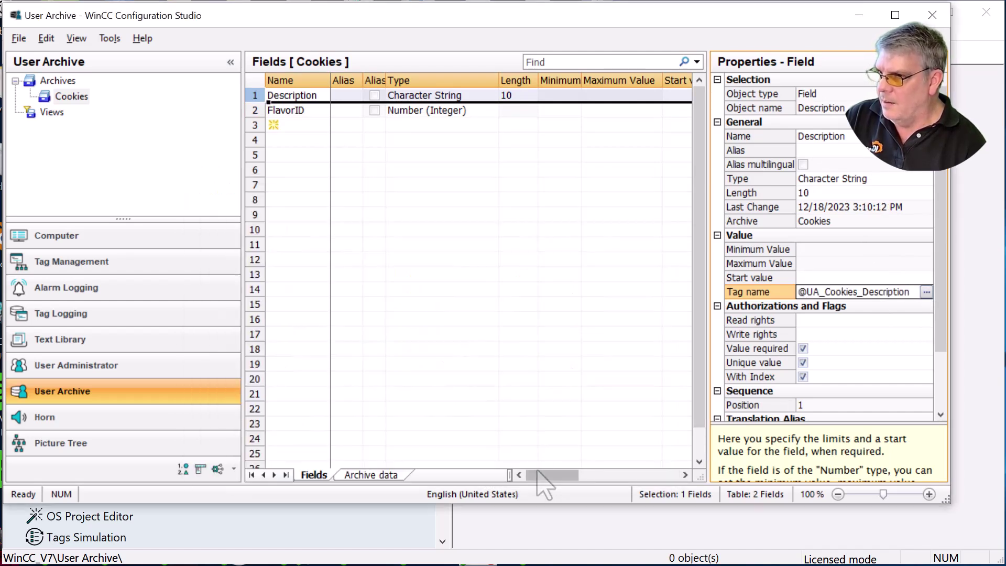
pyautogui.click(277, 124)
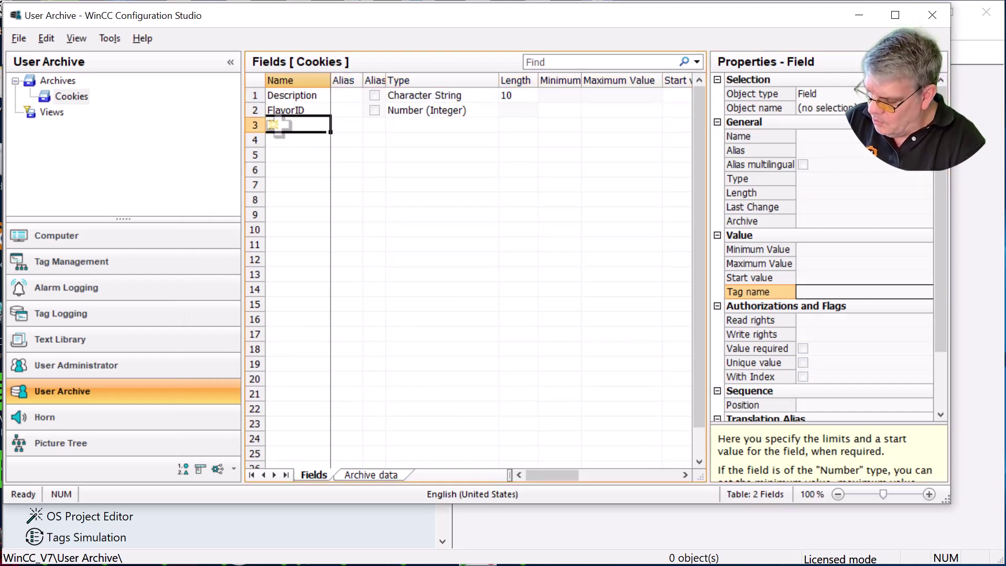
pyautogui.write('Flour')
pyautogui.press('Return')
pyautogui.click(417, 124)
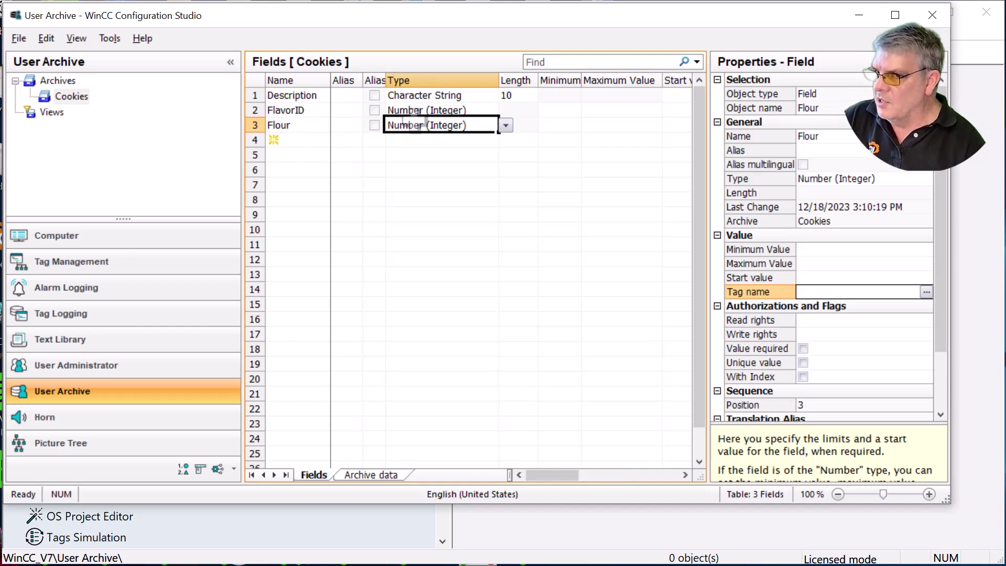
pyautogui.click(926, 292)
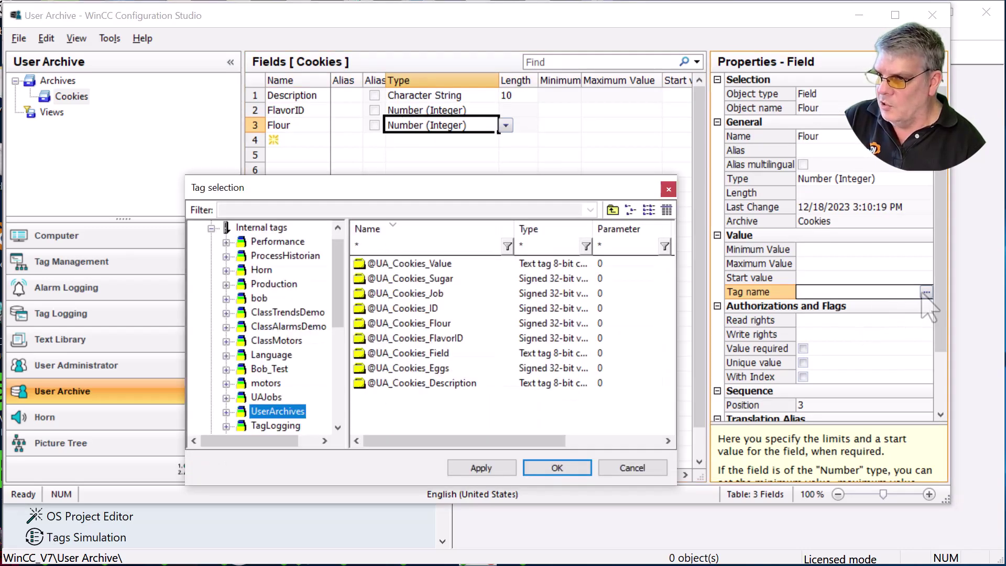
pyautogui.click(437, 323)
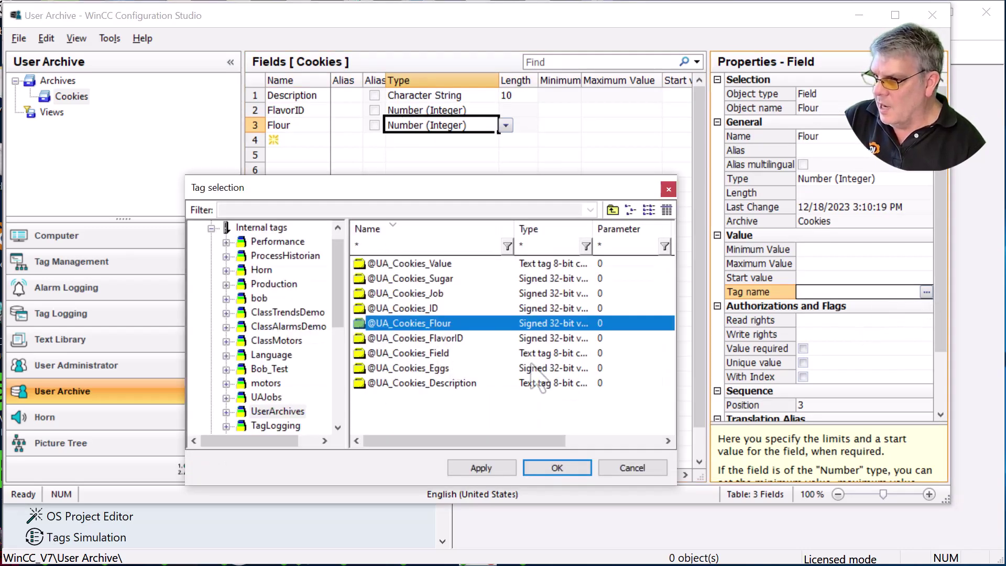
pyautogui.click(557, 468)
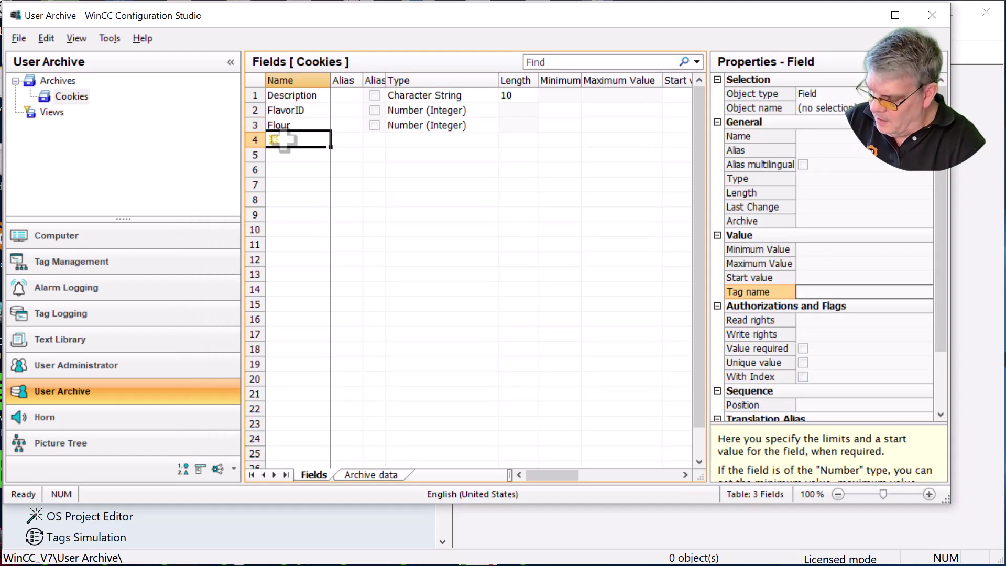
pyautogui.write('Eggs')
pyautogui.click(401, 140)
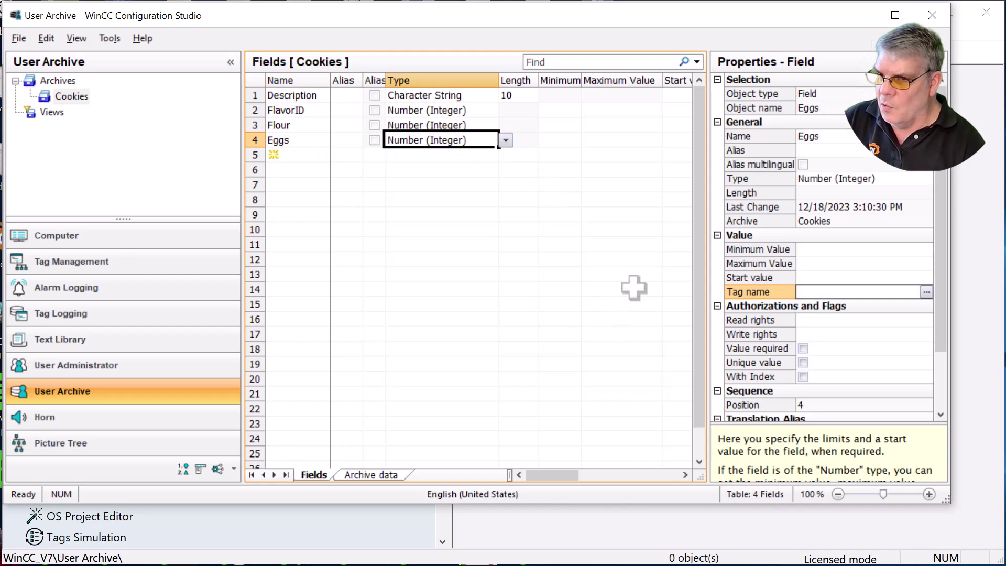
pyautogui.click(925, 292)
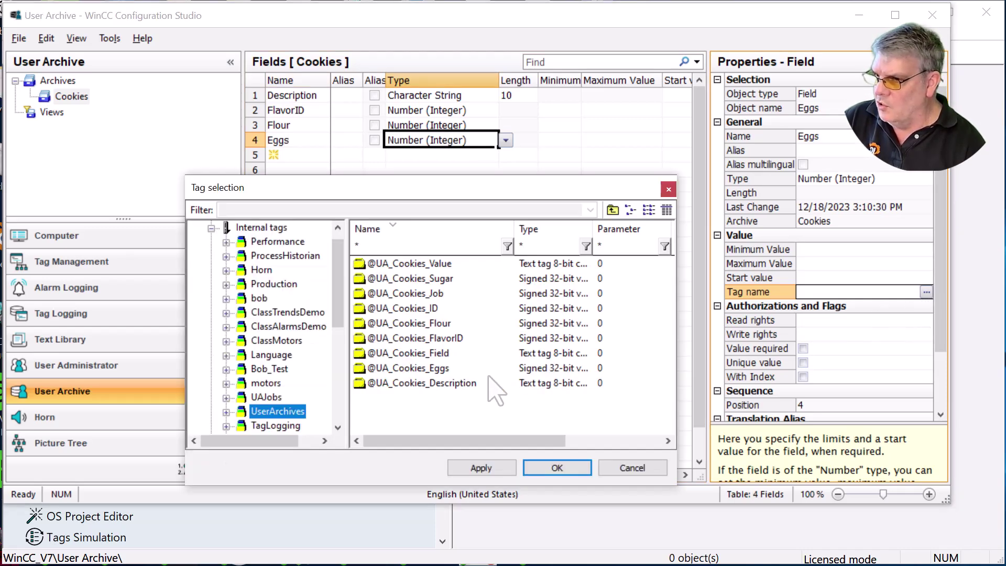
pyautogui.click(434, 370)
pyautogui.click(557, 468)
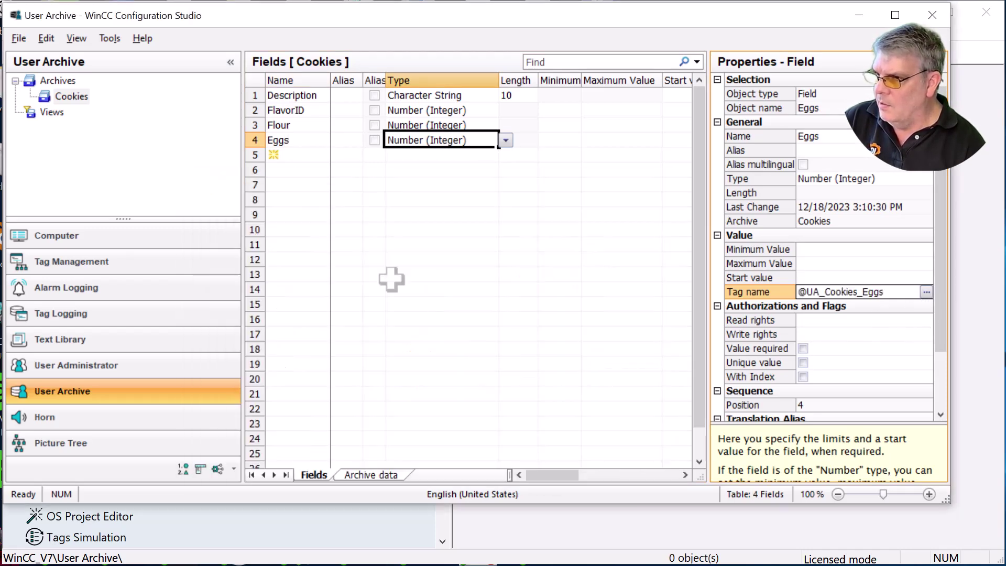
pyautogui.click(286, 156)
pyautogui.write('ugar')
pyautogui.click(462, 157)
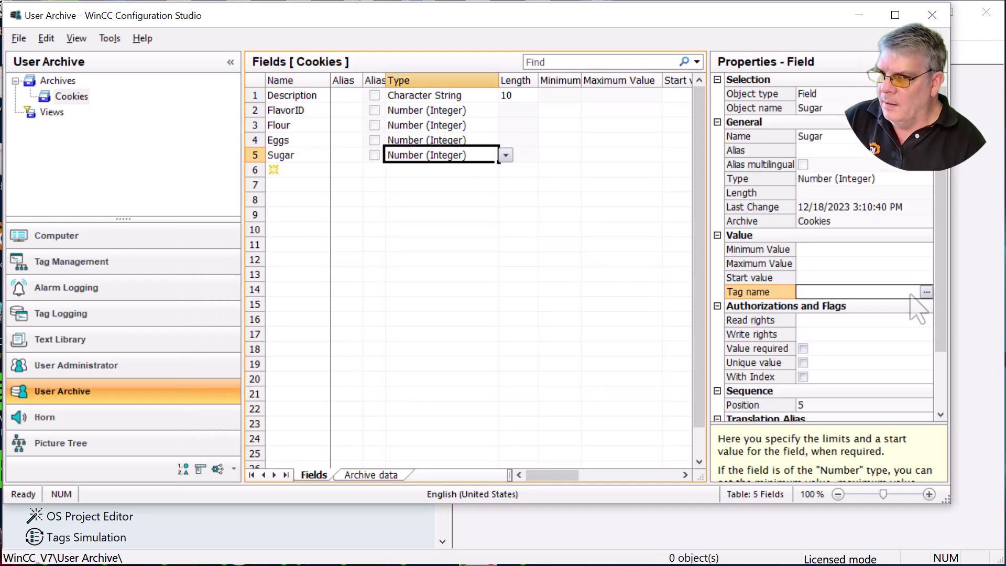
pyautogui.click(925, 291)
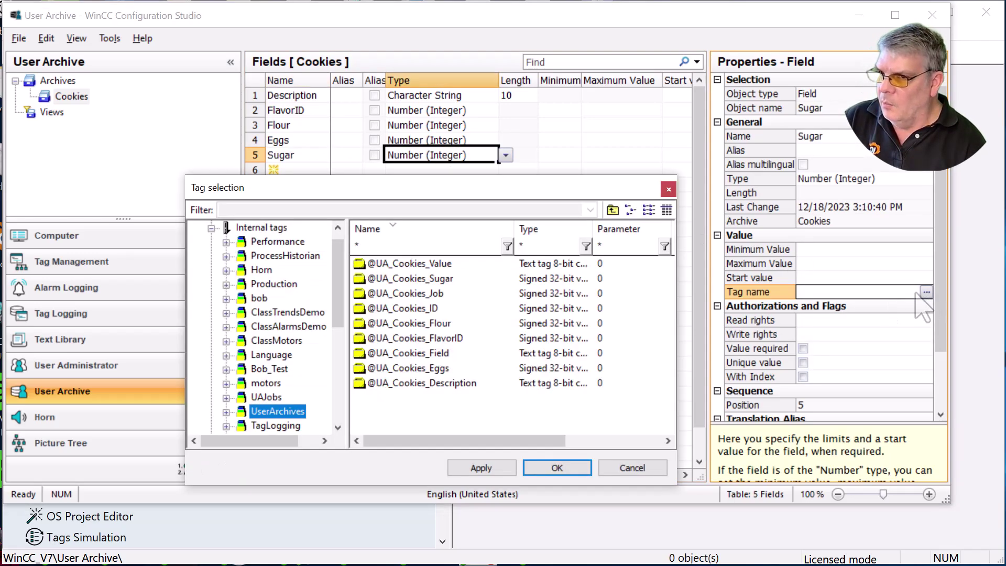
pyautogui.click(429, 279)
pyautogui.click(557, 468)
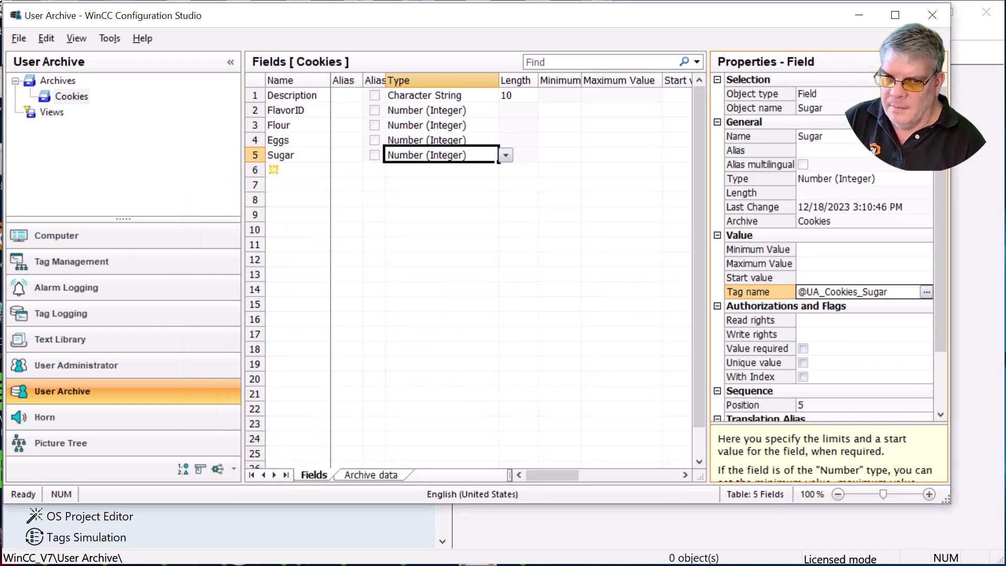
# - Enter the Chocolate record: FlavorID 12, Flour 13, Eggs 45, Sugar 12
pyautogui.click(74, 98)
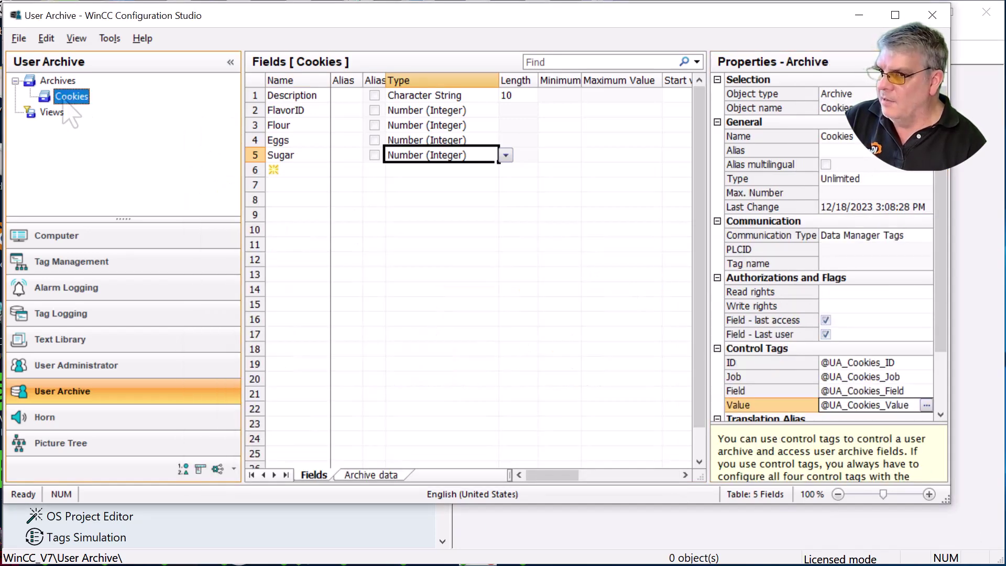
pyautogui.click(380, 475)
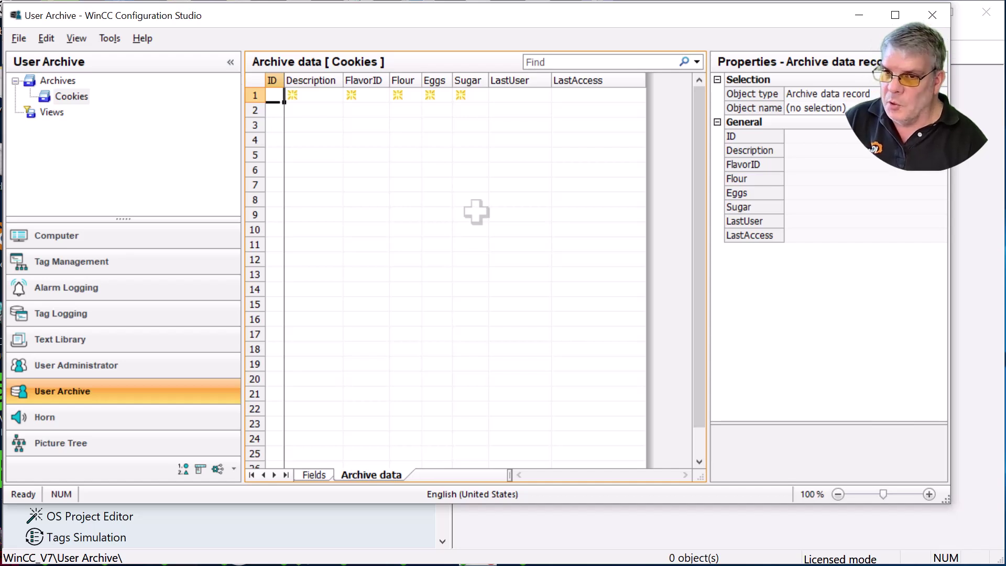
pyautogui.click(315, 95)
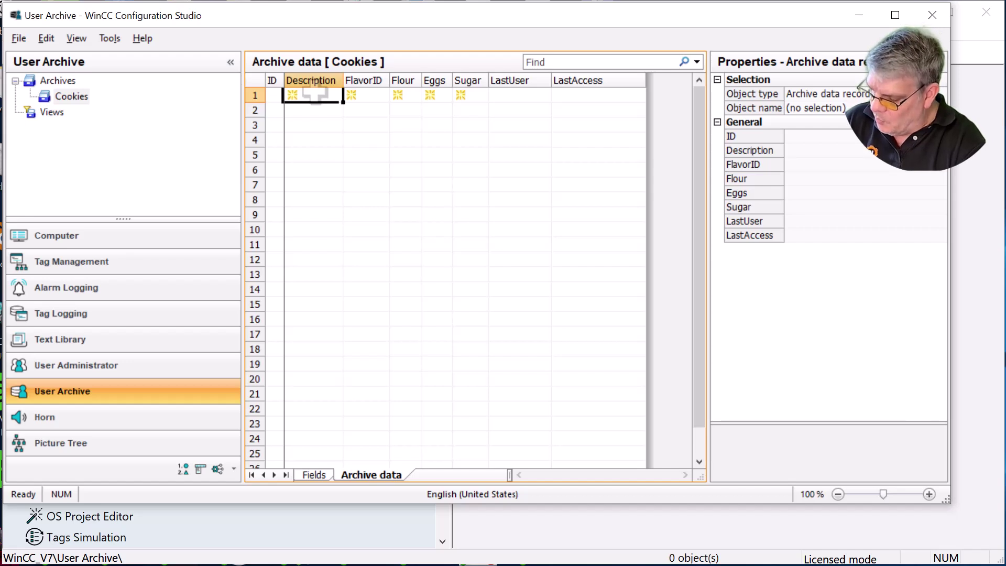
pyautogui.write('Chocolate')
pyautogui.press('Return')
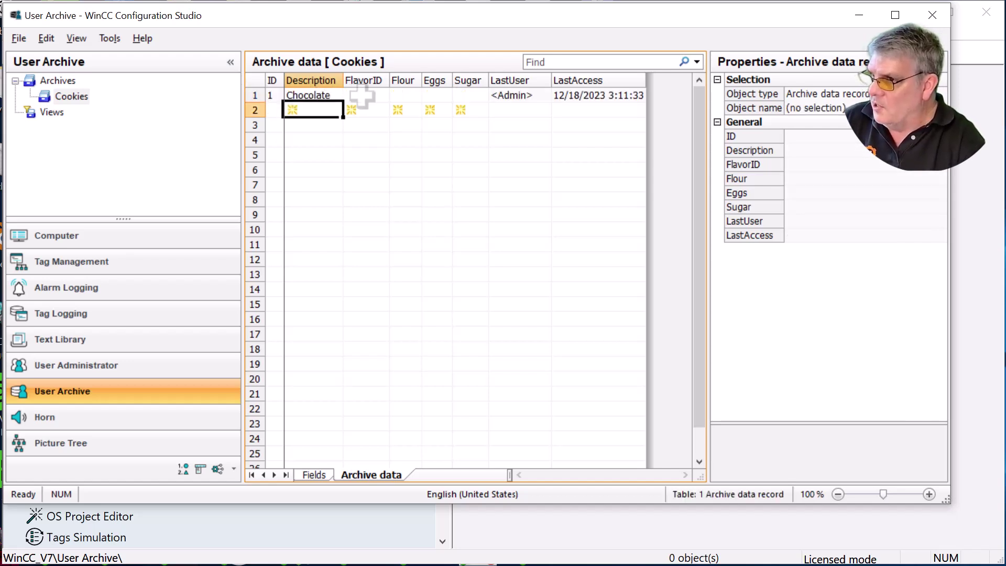
pyautogui.click(364, 95)
pyautogui.write('12')
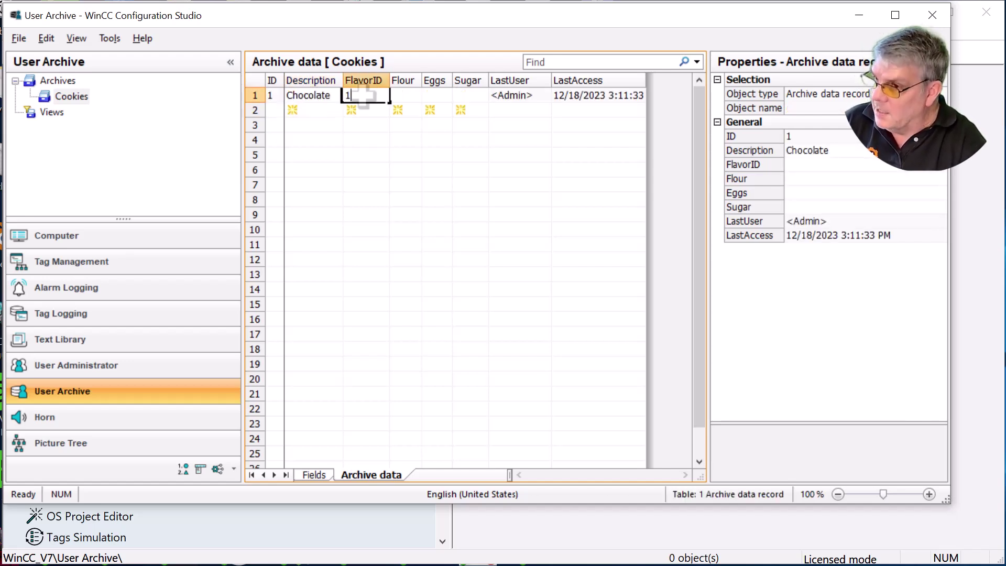
pyautogui.click(403, 94)
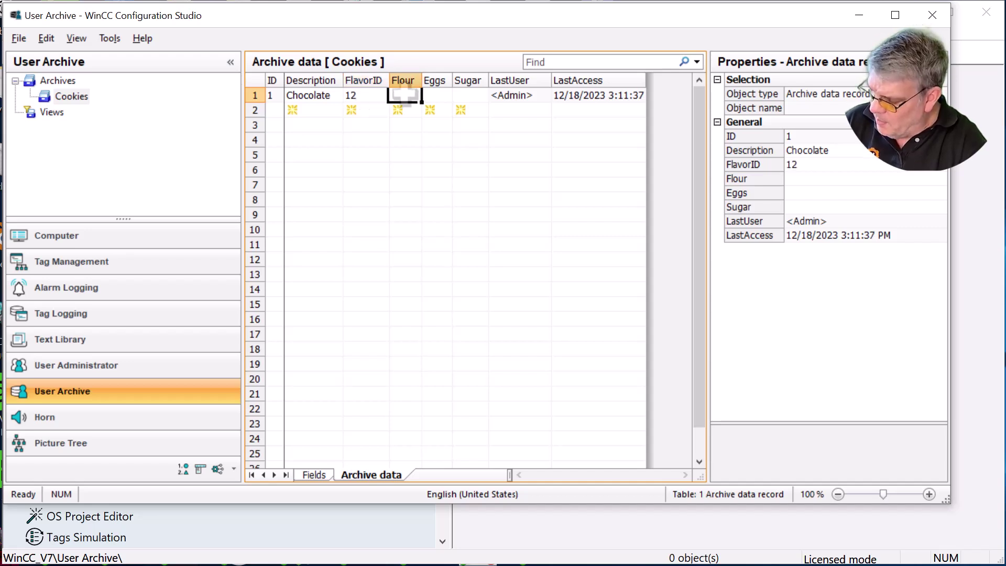
pyautogui.write('13')
pyautogui.click(457, 94)
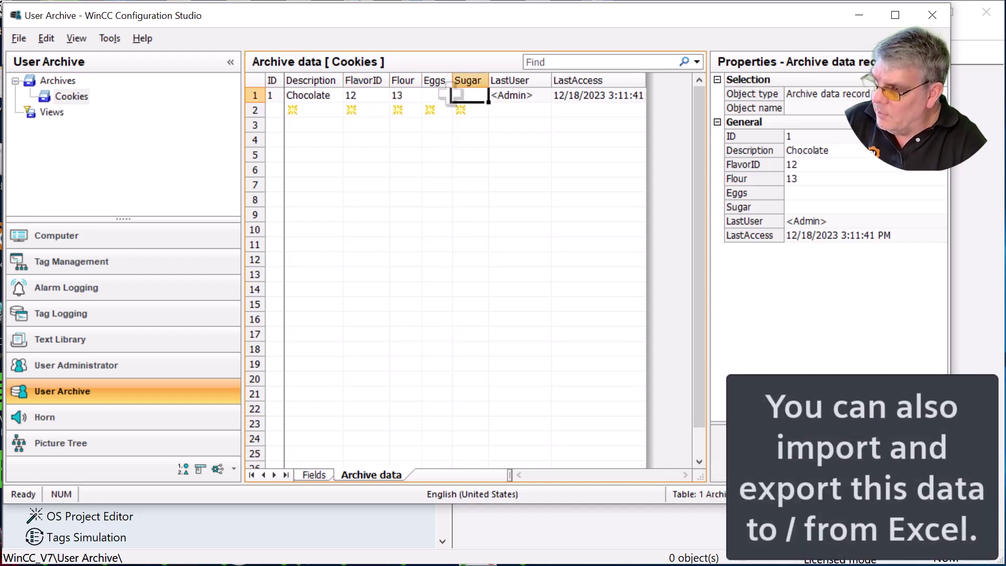
pyautogui.click(443, 95)
pyautogui.click(470, 95)
# - Enter the Shortbread record: FlavorID 15, Flour 17, Eggs 36, Sugar 16
pyautogui.click(308, 111)
pyautogui.write('Shortbread')
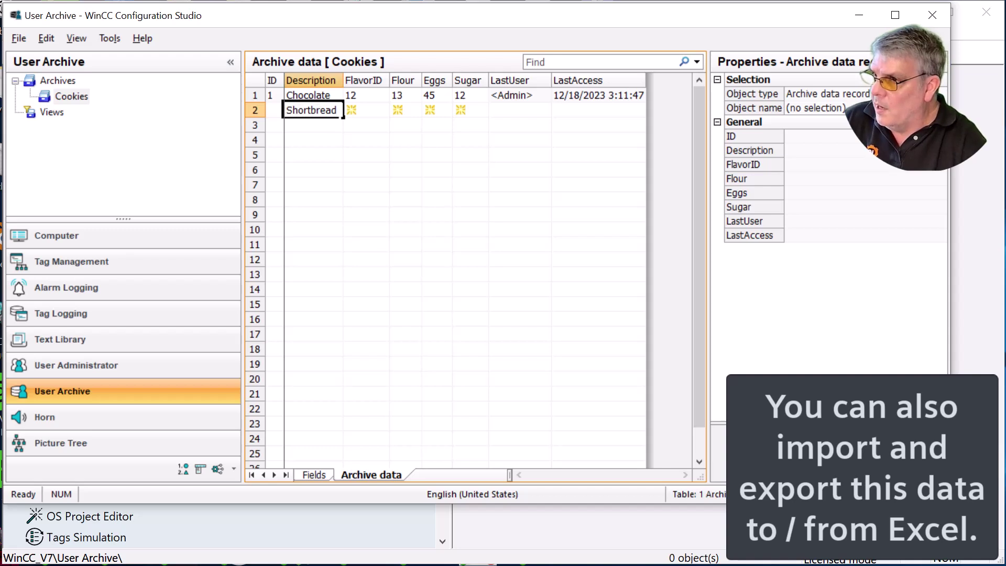
pyautogui.click(351, 111)
pyautogui.write('15')
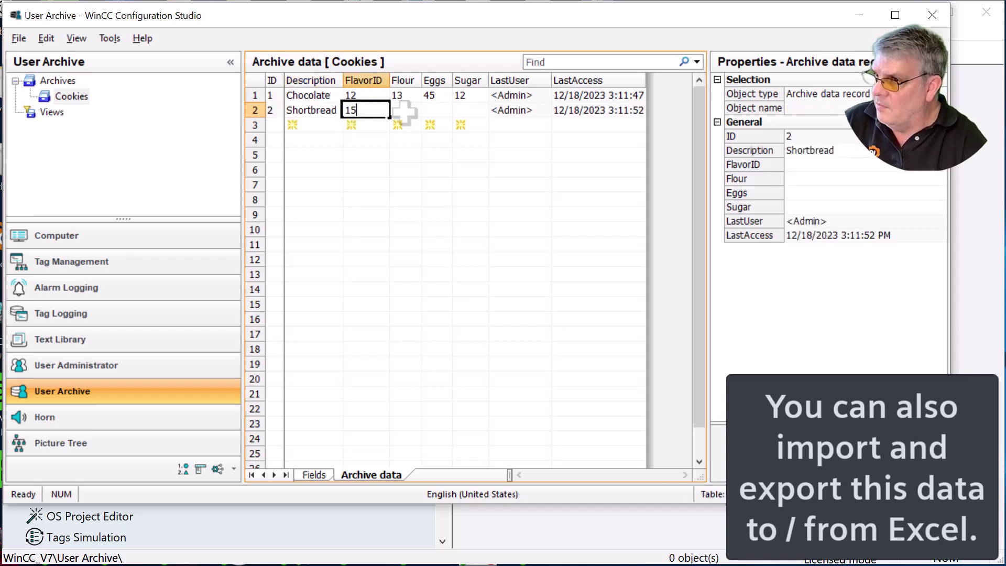
pyautogui.click(399, 112)
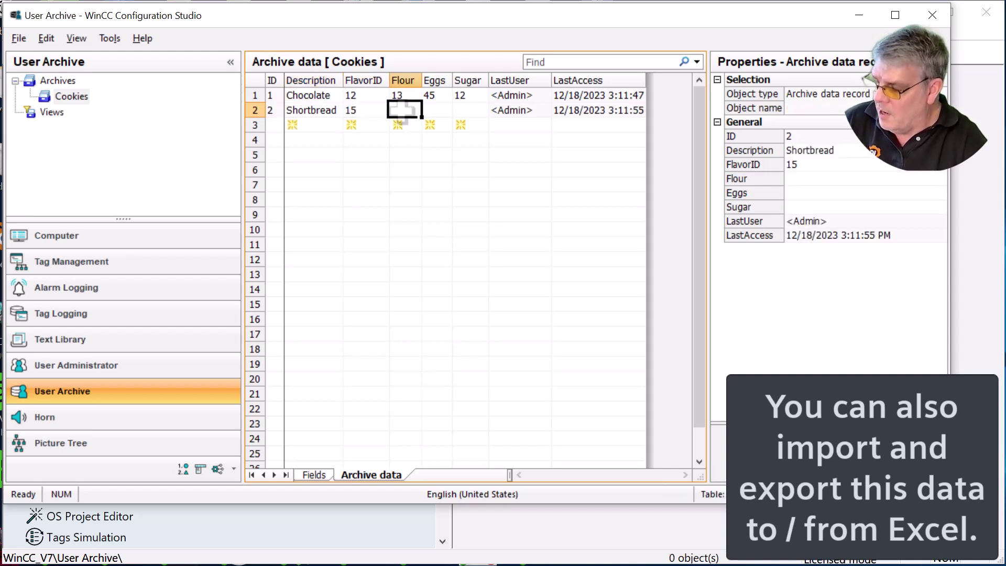
pyautogui.write('17')
pyautogui.click(437, 110)
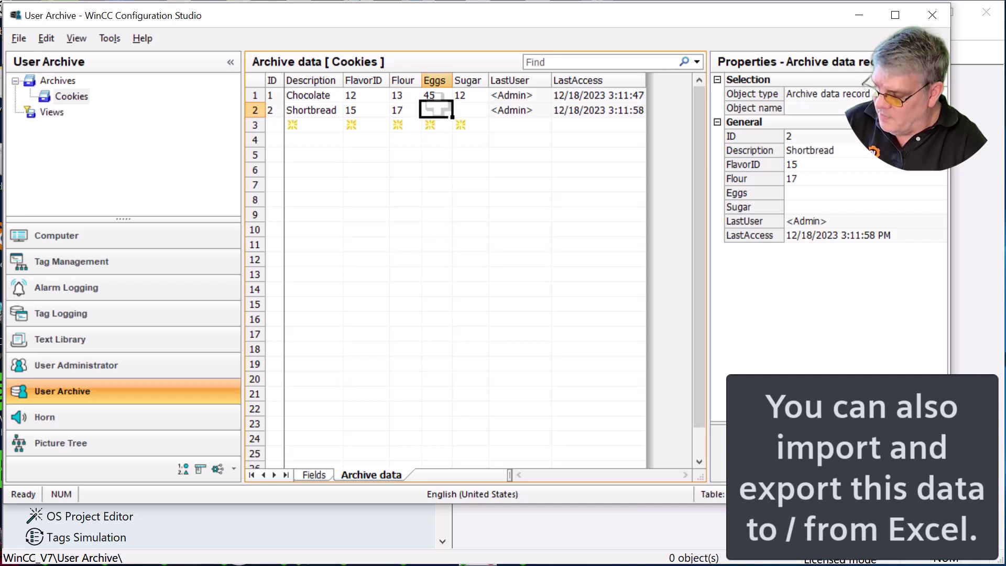
pyautogui.write('36')
pyautogui.click(471, 110)
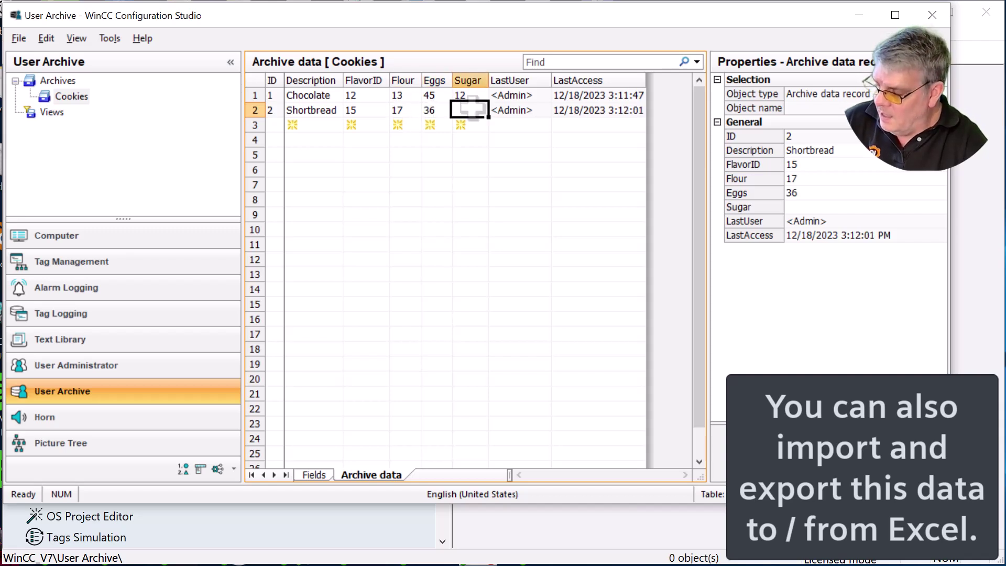
pyautogui.write('16')
pyautogui.press('Return')
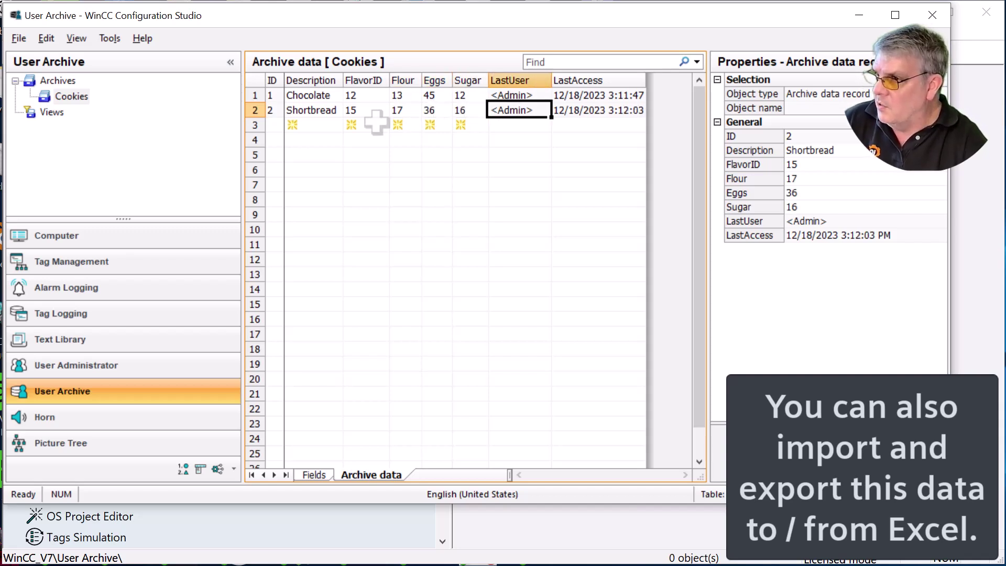
pyautogui.click(322, 123)
pyautogui.write('Ginger')
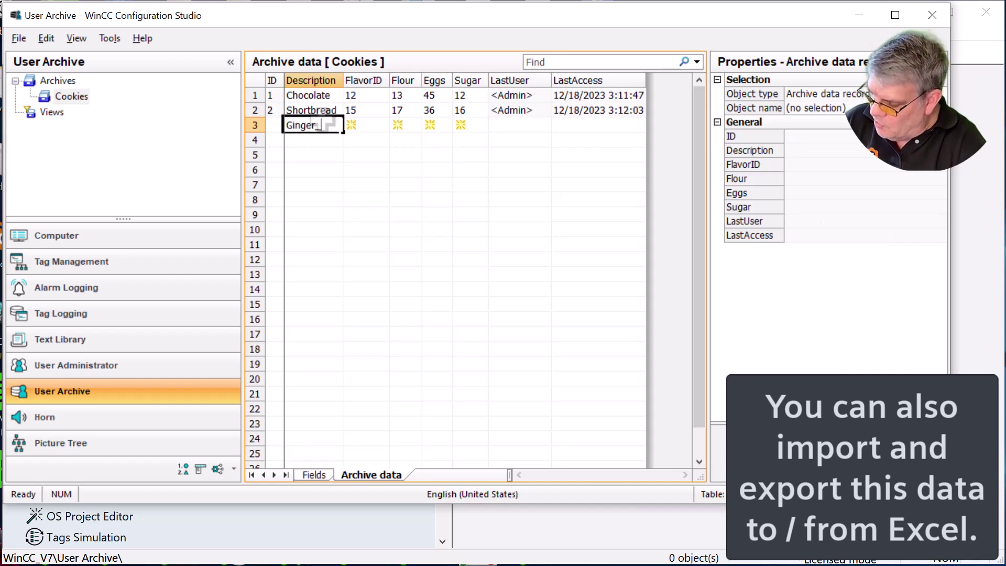
pyautogui.write('Snaps')
# - Try entering Ginger_Snaps and dismiss the 10-character limit error
pyautogui.click(360, 126)
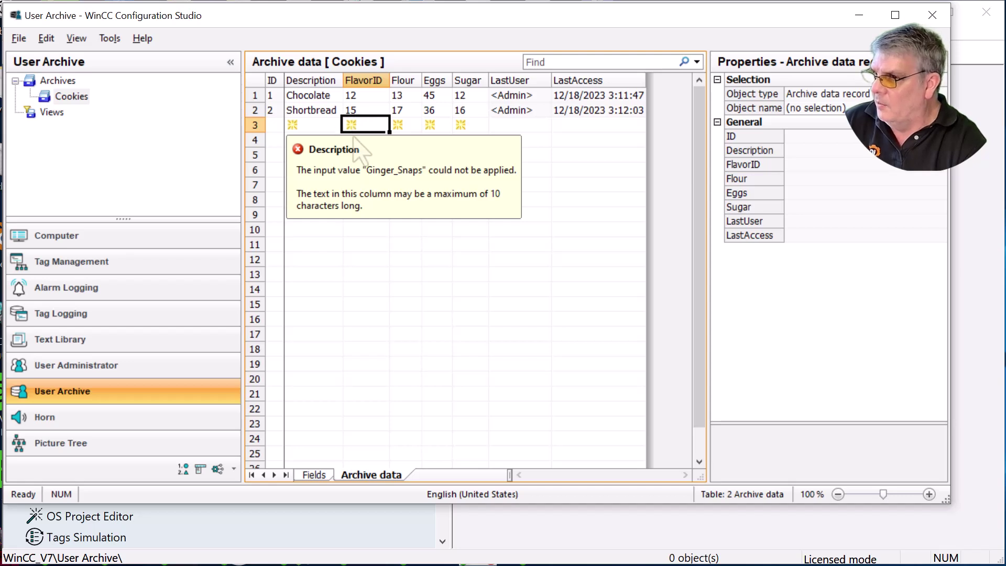
pyautogui.click(324, 126)
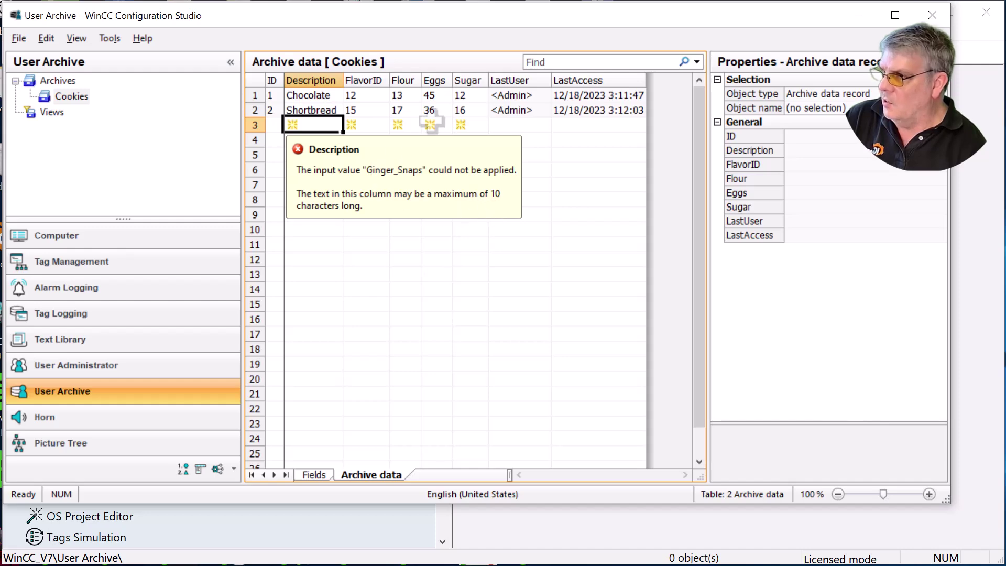
pyautogui.click(405, 108)
# - Raise the Description field length from 10 to 20, then return to the archive data
pyautogui.click(71, 97)
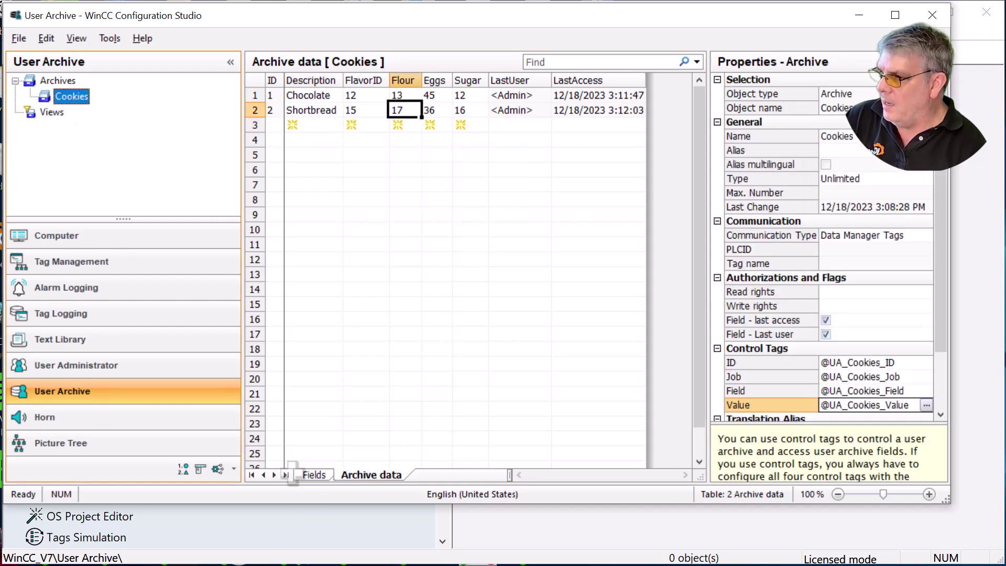
pyautogui.click(312, 474)
pyautogui.click(268, 98)
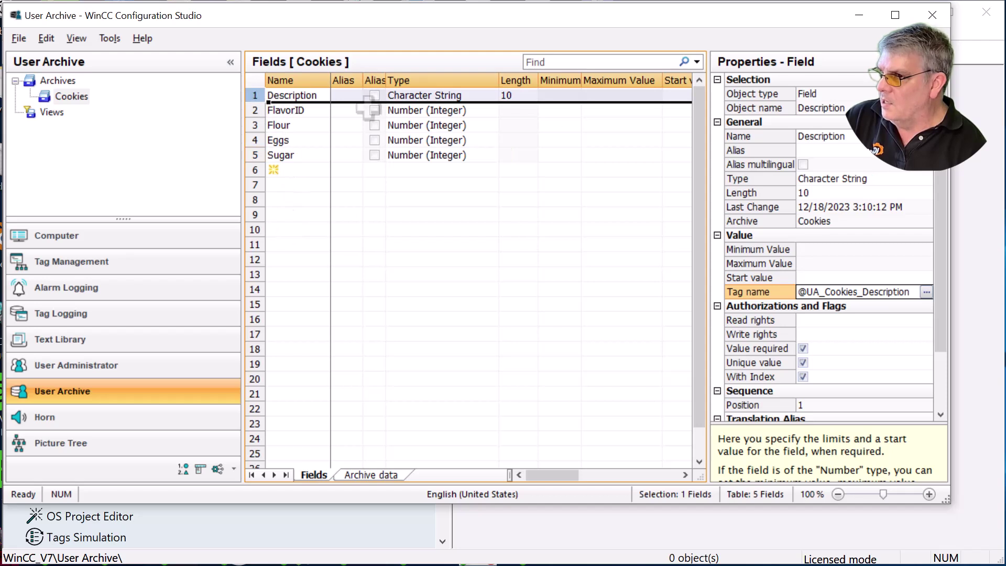
pyautogui.click(518, 97)
pyautogui.moveTo(521, 102); pyautogui.dragTo(490, 88)
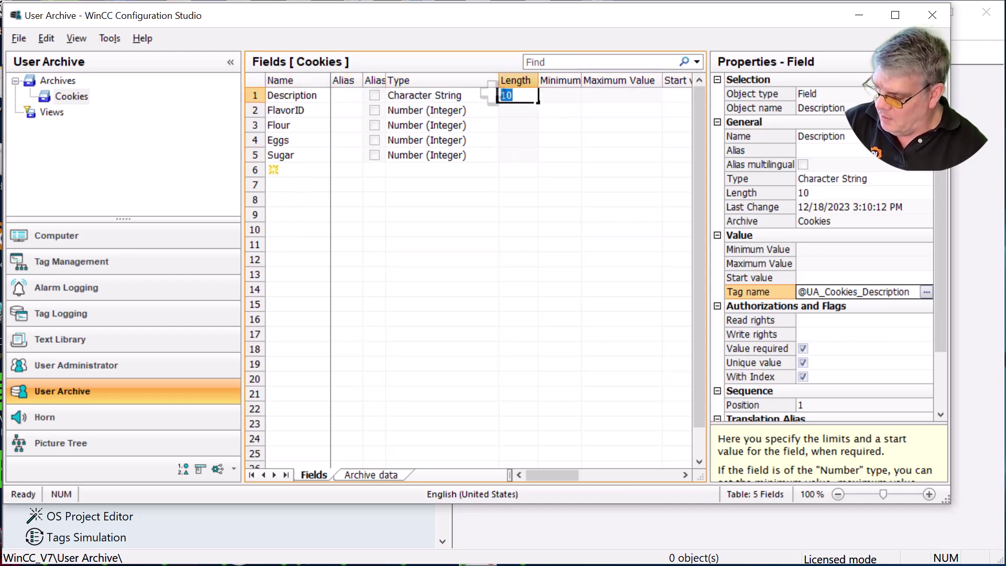
pyautogui.write('20')
pyautogui.press('Return')
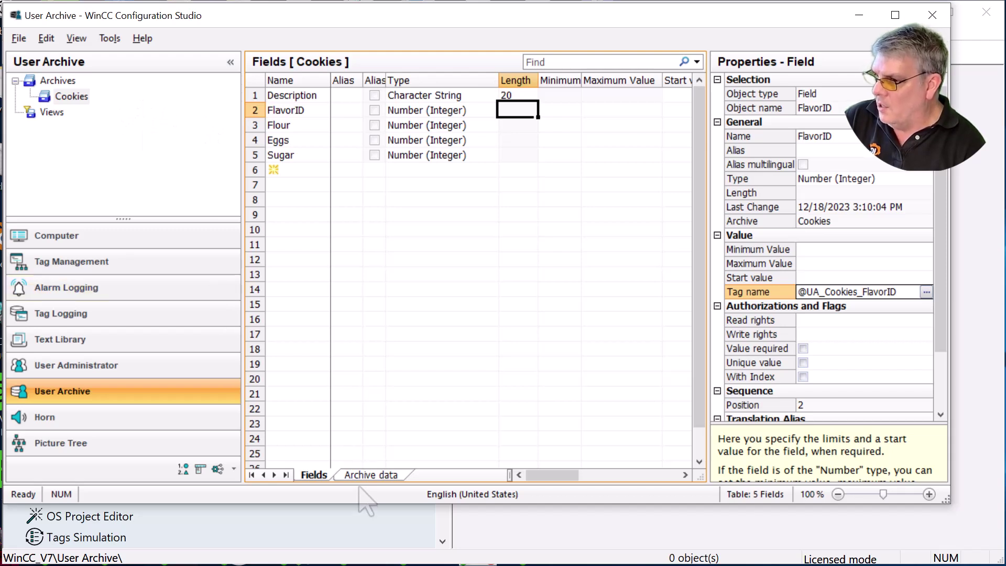
pyautogui.click(370, 475)
# - Enter the ginger_snaps record: FlavorID 13, Flour 14, Eggs 40, Sugar 20
pyautogui.click(311, 125)
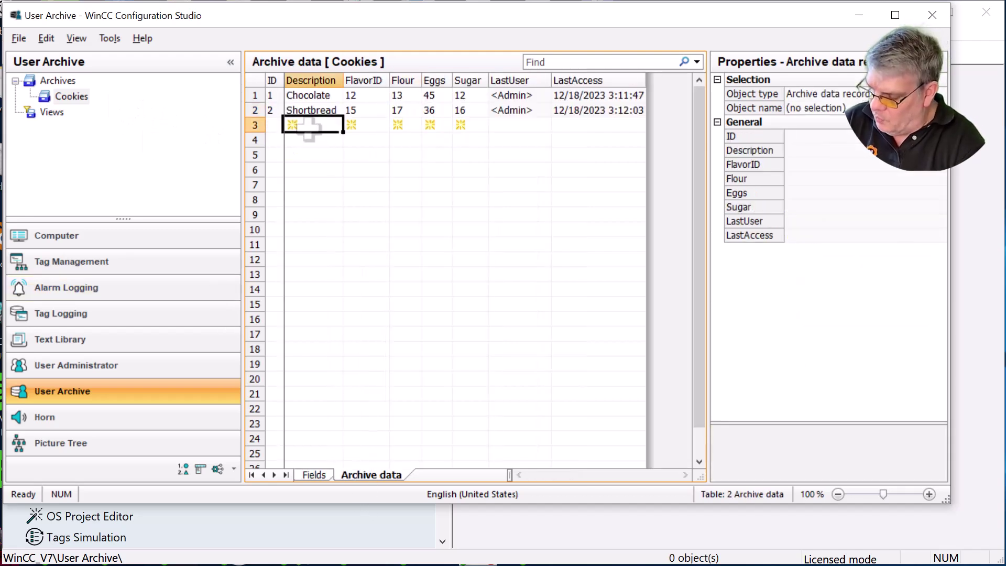
pyautogui.write('r_snaps')
pyautogui.press('Return')
pyautogui.click(361, 126)
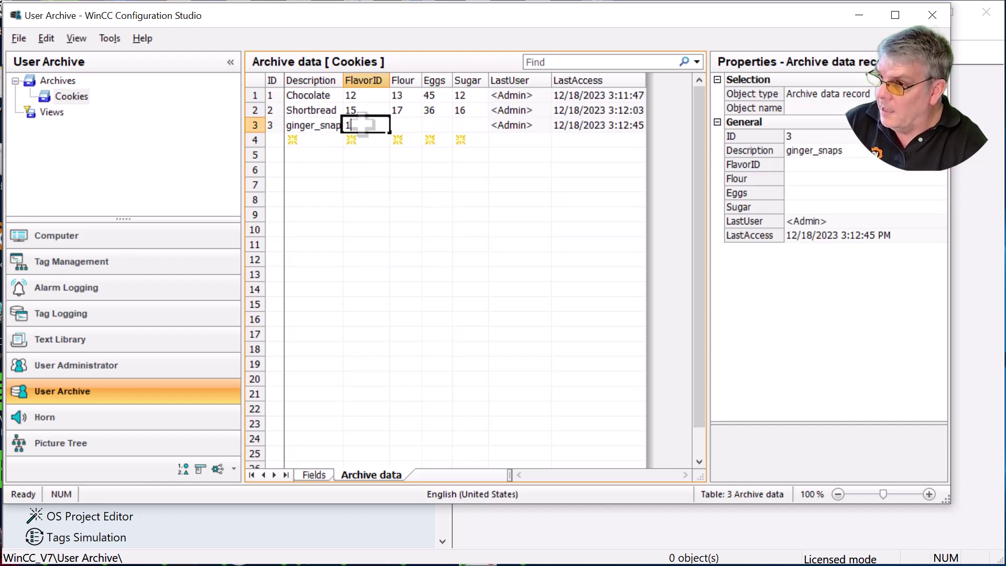
pyautogui.click(399, 127)
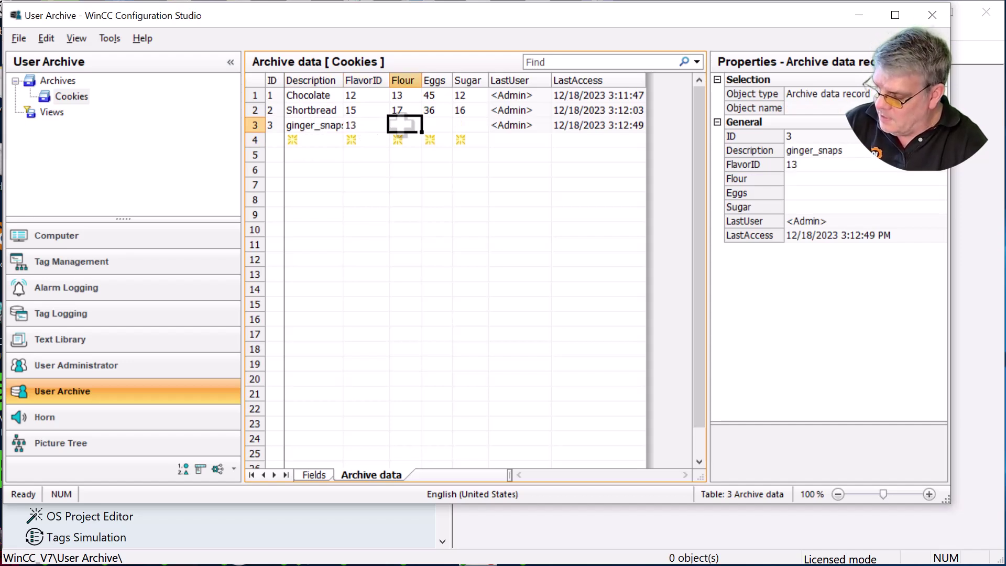
pyautogui.click(437, 126)
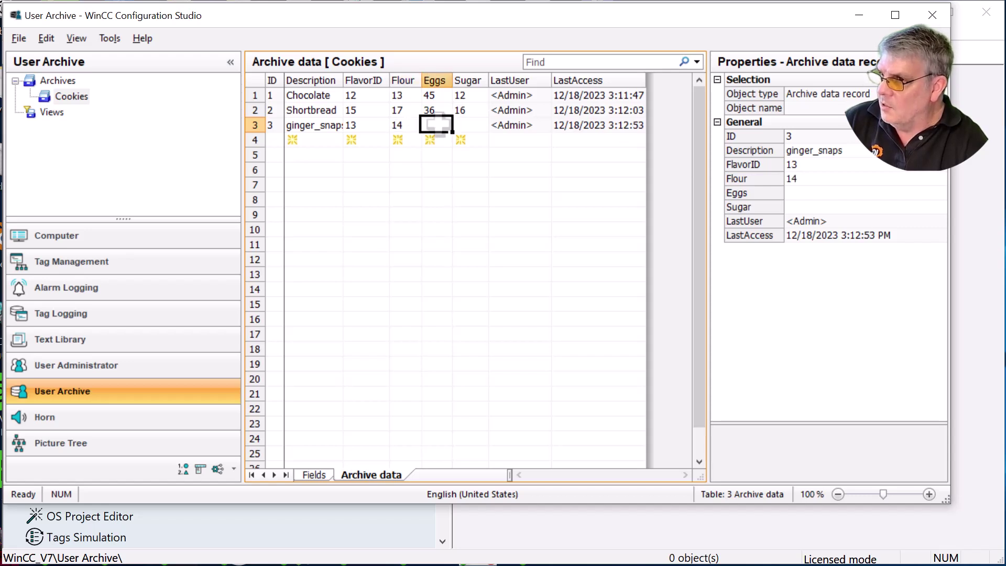
pyautogui.click(470, 126)
pyautogui.write('20')
pyautogui.press('Return')
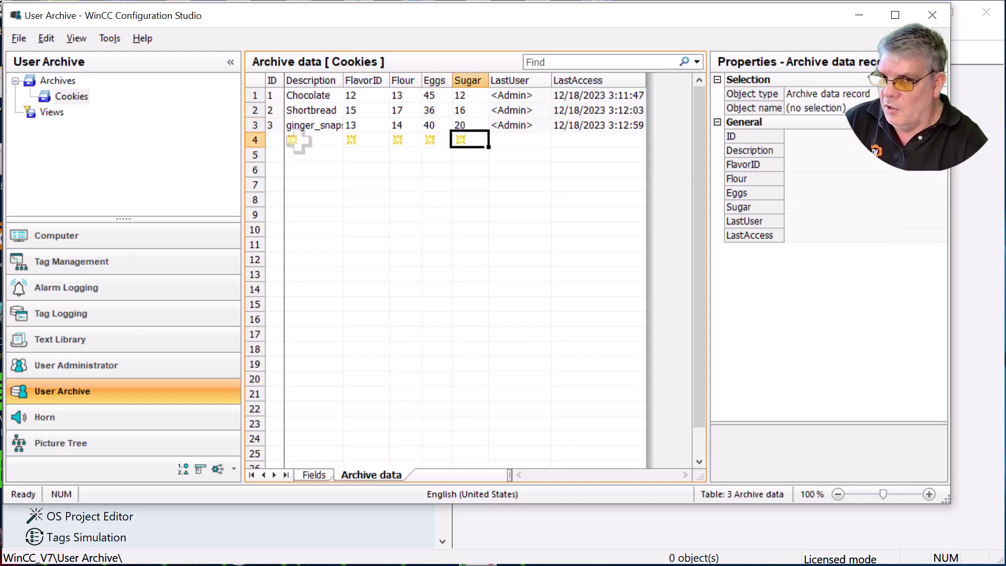
# - Fill row 4 with Oatmeal, 19, 16, 22, 9 and close Configuration Studio
pyautogui.click(298, 140)
pyautogui.write('Oatme')
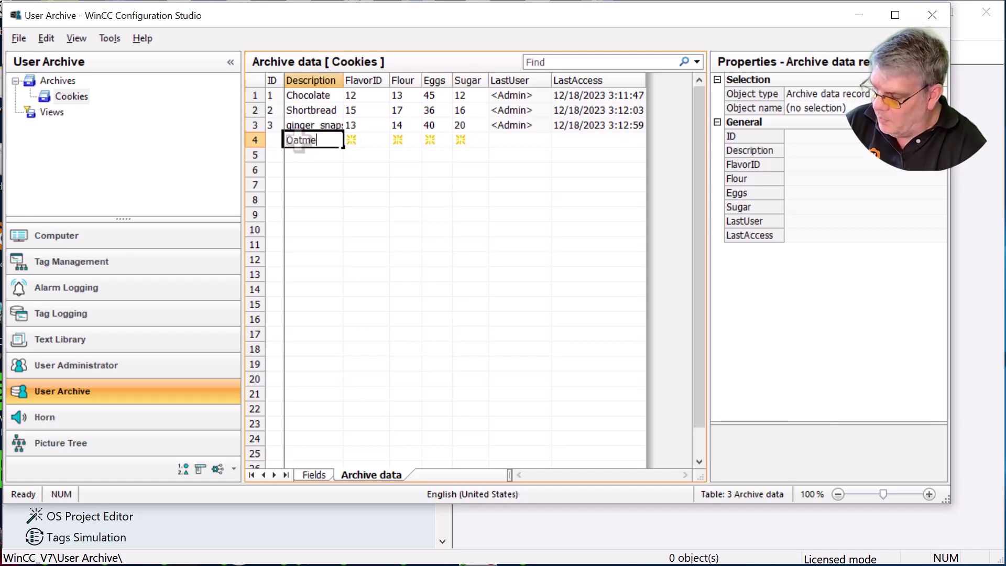
pyautogui.write('als')
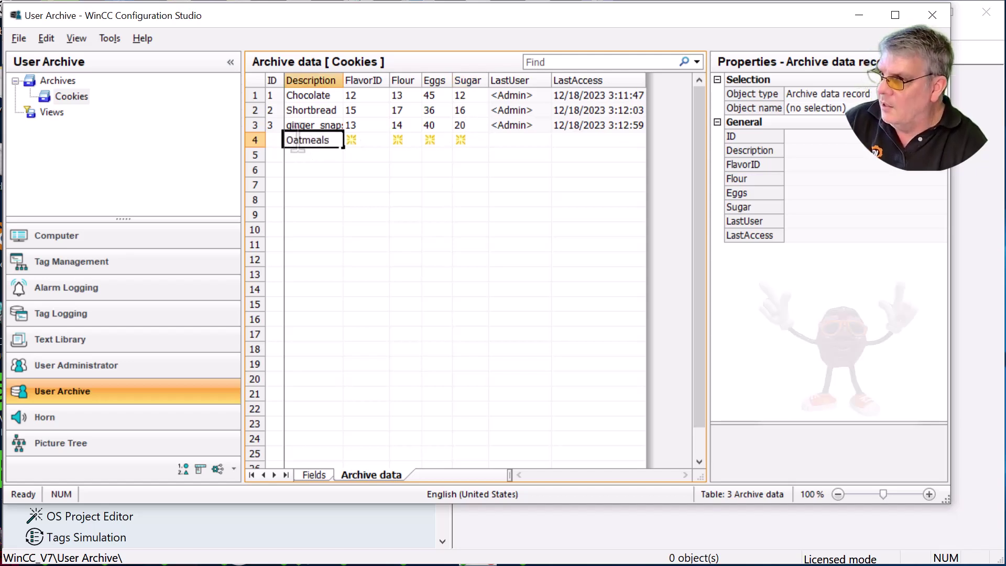
pyautogui.click(355, 141)
pyautogui.write('19')
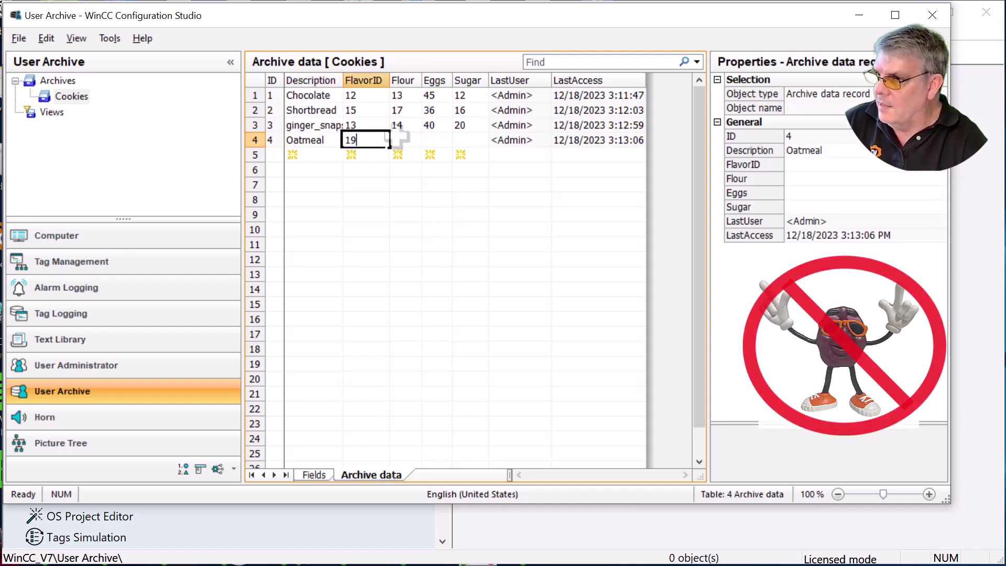
pyautogui.click(404, 140)
pyautogui.write('16')
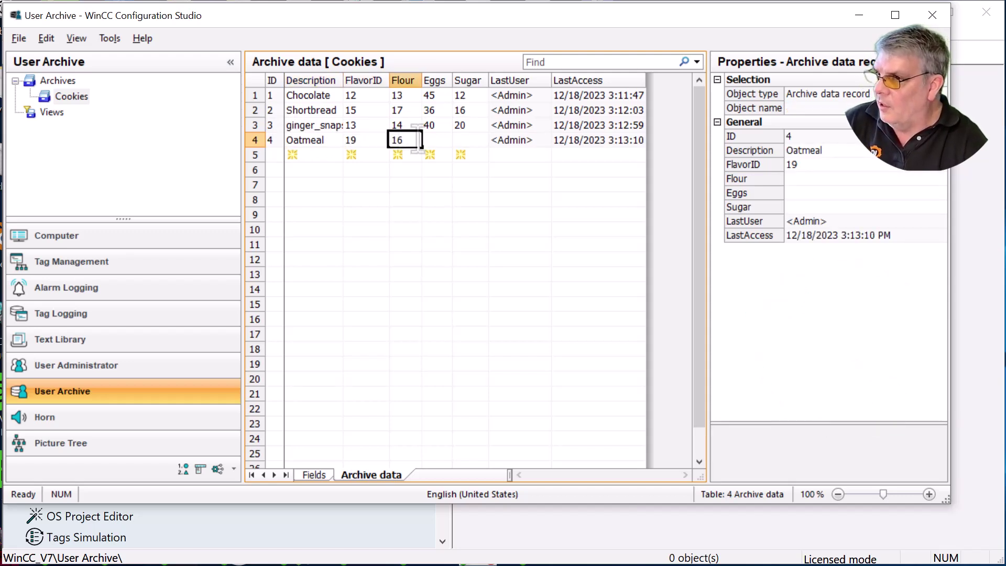
pyautogui.click(435, 140)
pyautogui.write('22')
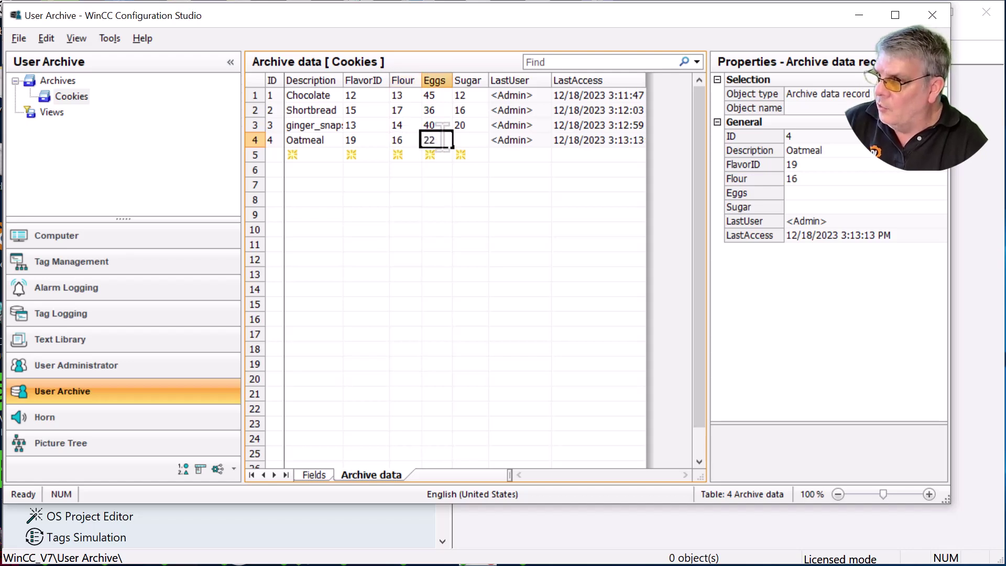
pyautogui.click(469, 140)
pyautogui.write('9')
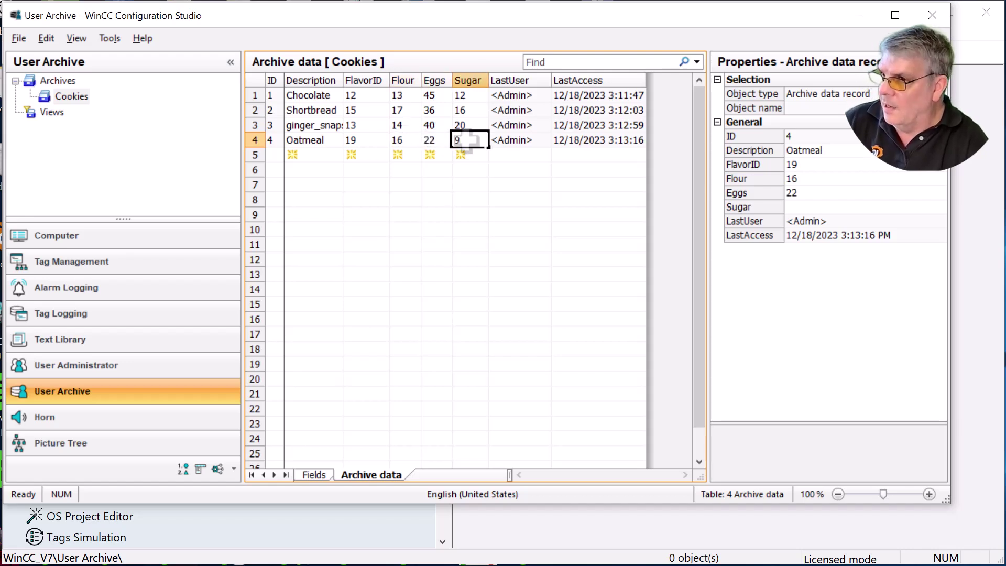
pyautogui.press('Return')
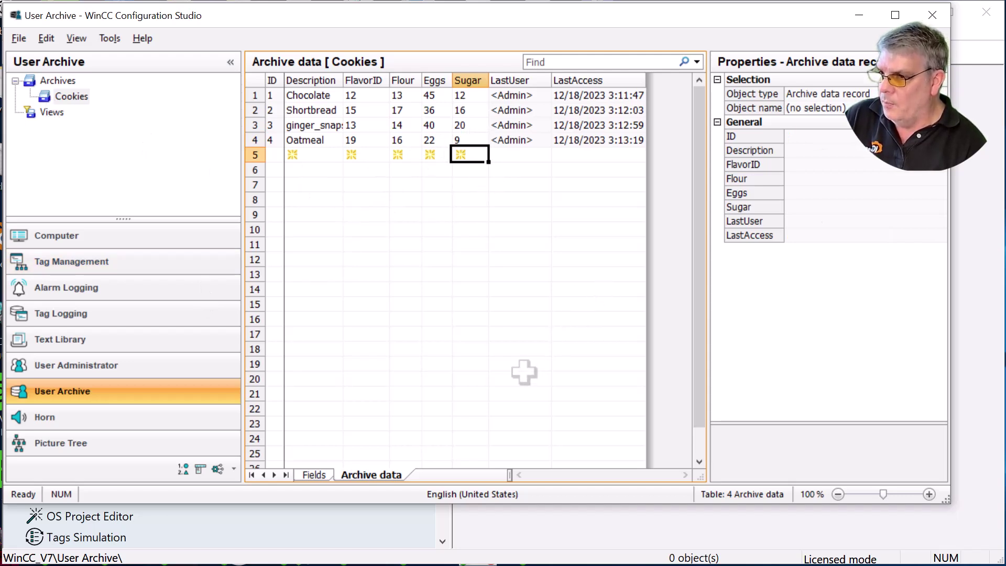
pyautogui.click(931, 15)
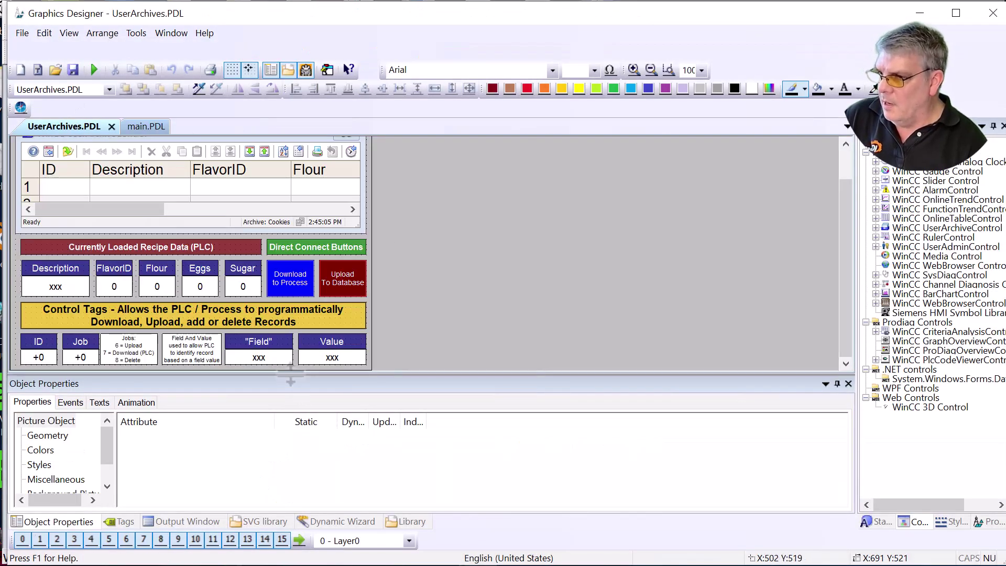
# - Enlarge the UserArchives picture area, select its UserArchiveControl, and drag in a WinCC UserArchiveControl
pyautogui.moveTo(295, 424); pyautogui.dragTo(300, 424)
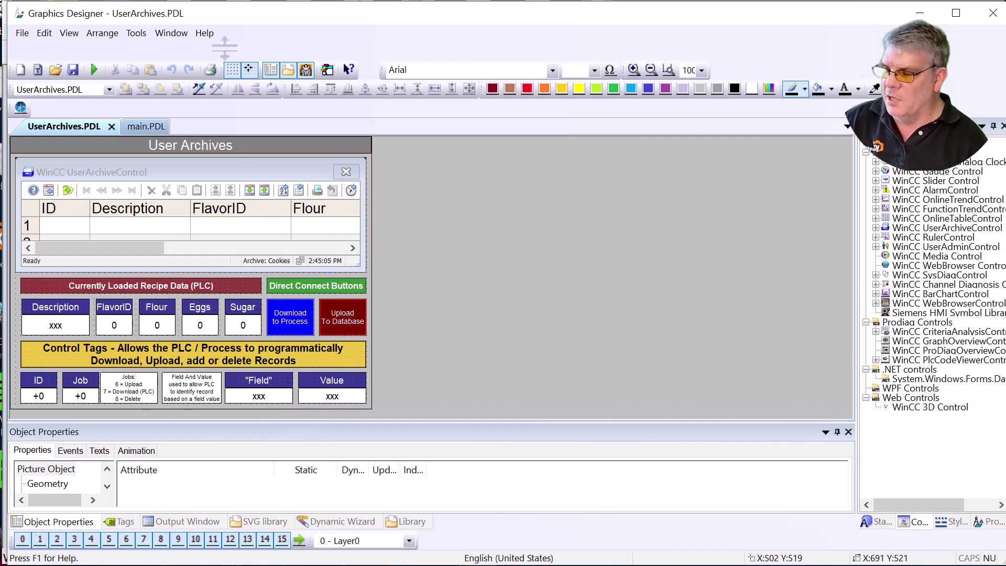
pyautogui.click(220, 181)
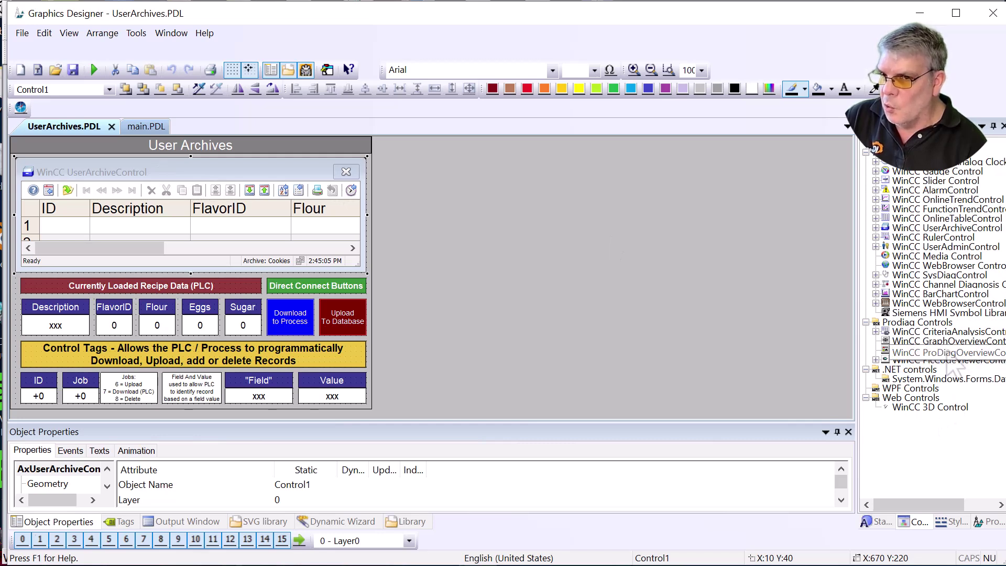
pyautogui.click(939, 227)
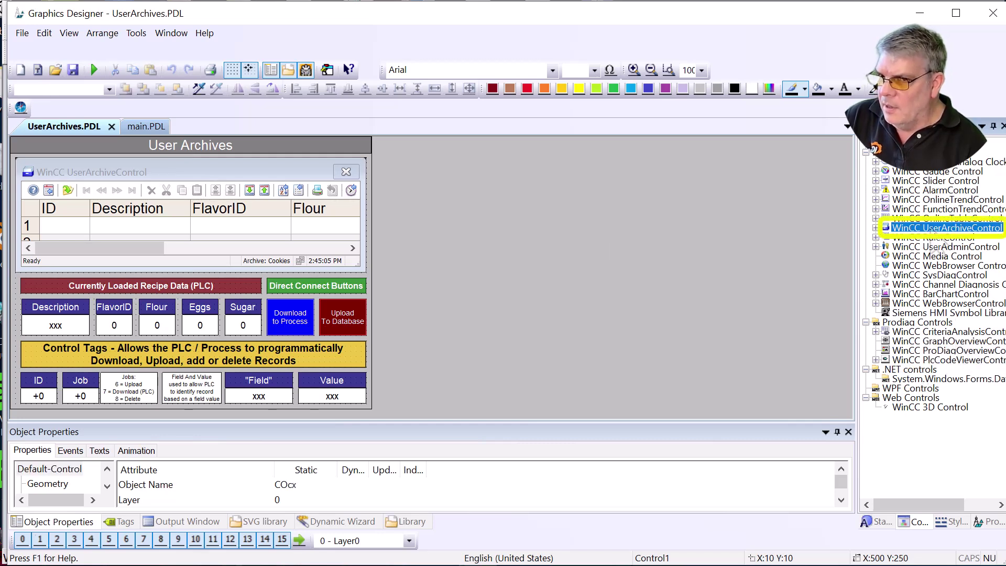
pyautogui.moveTo(962, 252); pyautogui.dragTo(438, 227)
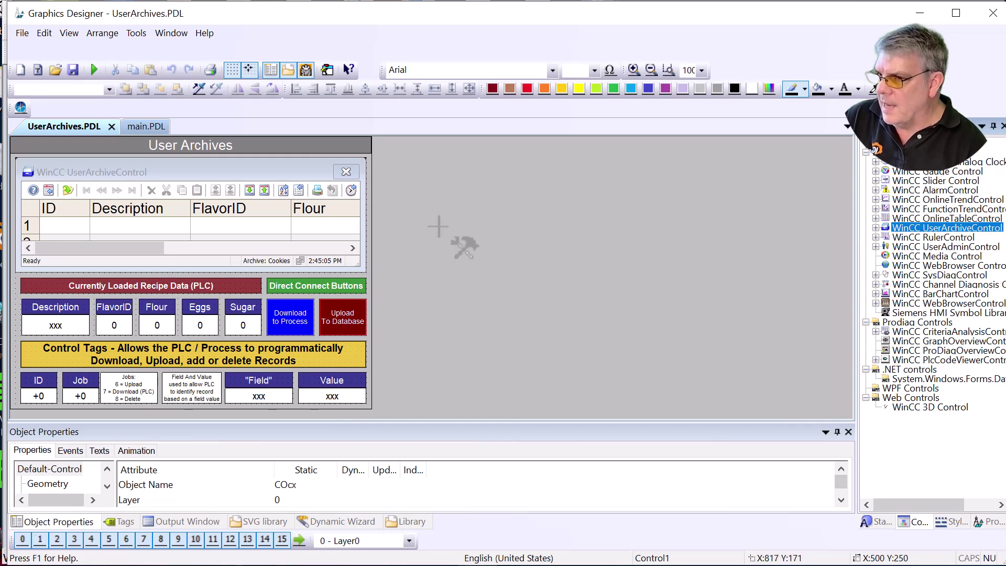
# - Set the UserArchiveControl's archive source Name to Cookies
pyautogui.doubleClick(110, 173)
pyautogui.moveTo(184, 158); pyautogui.dragTo(618, 64)
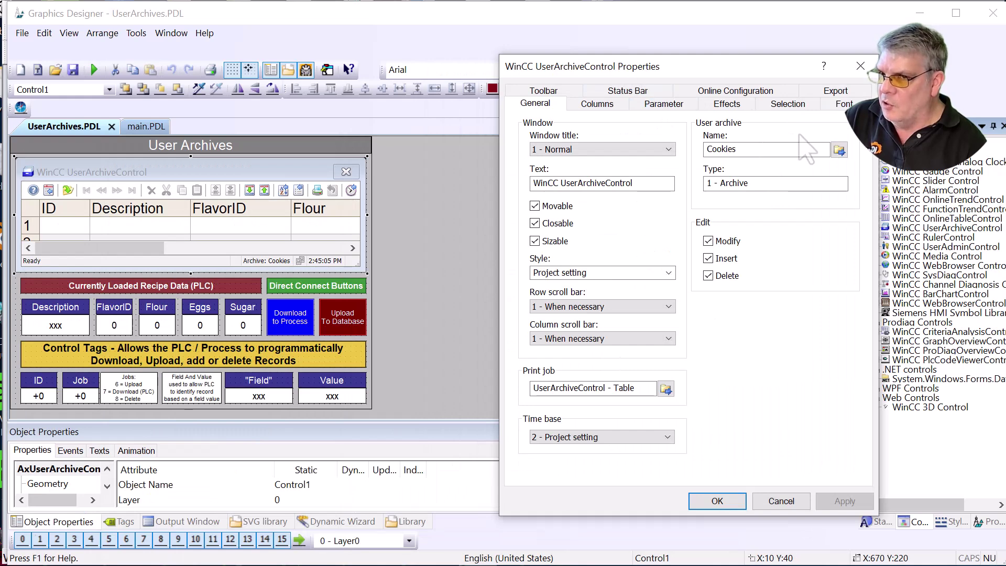
pyautogui.click(839, 150)
pyautogui.click(660, 270)
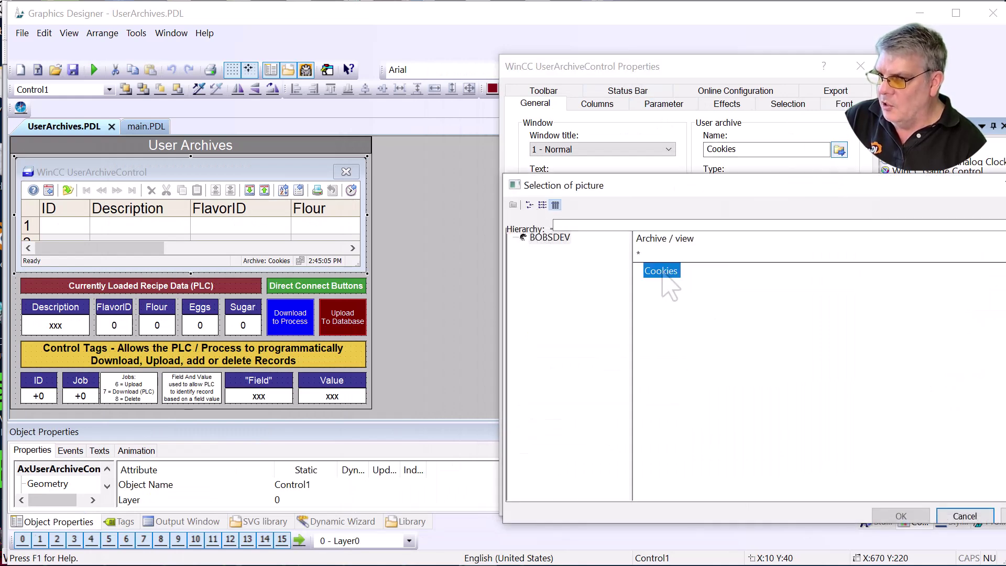
pyautogui.click(901, 516)
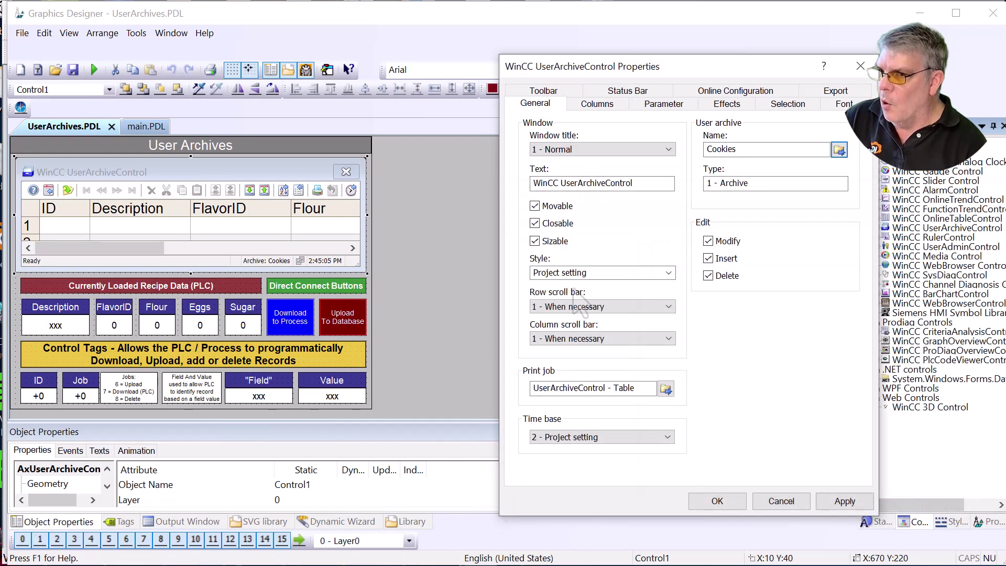
# - Review the control's Columns, Font and Toolbar settings, close with OK, then select the Description field
pyautogui.click(597, 103)
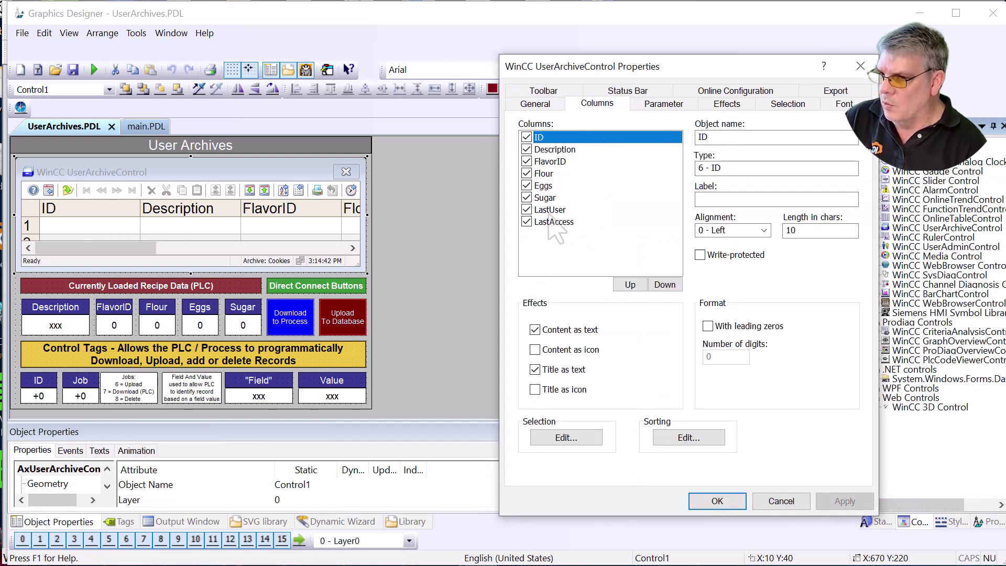
pyautogui.hotkey('ctrl', 'shift', 'Tab')
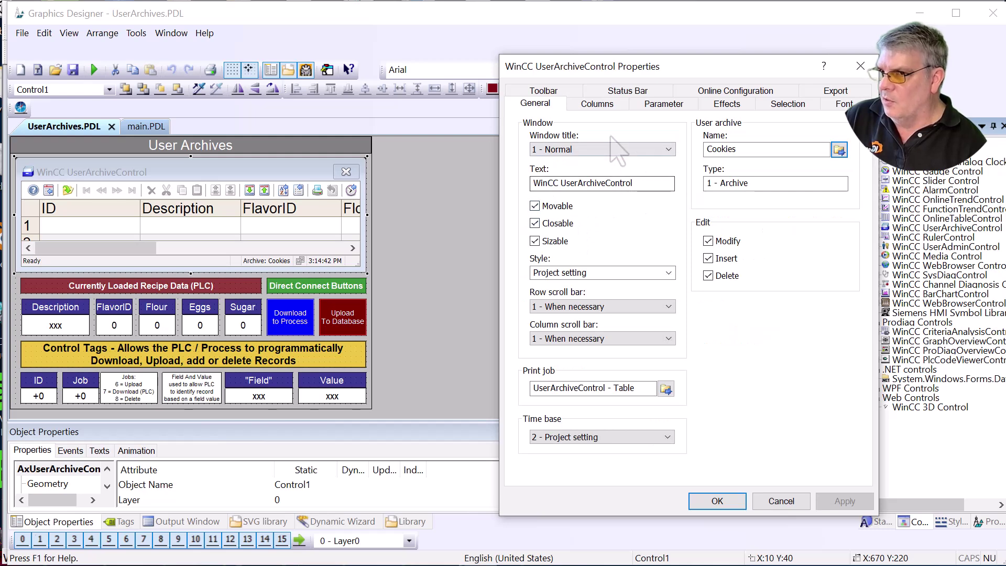
pyautogui.click(843, 104)
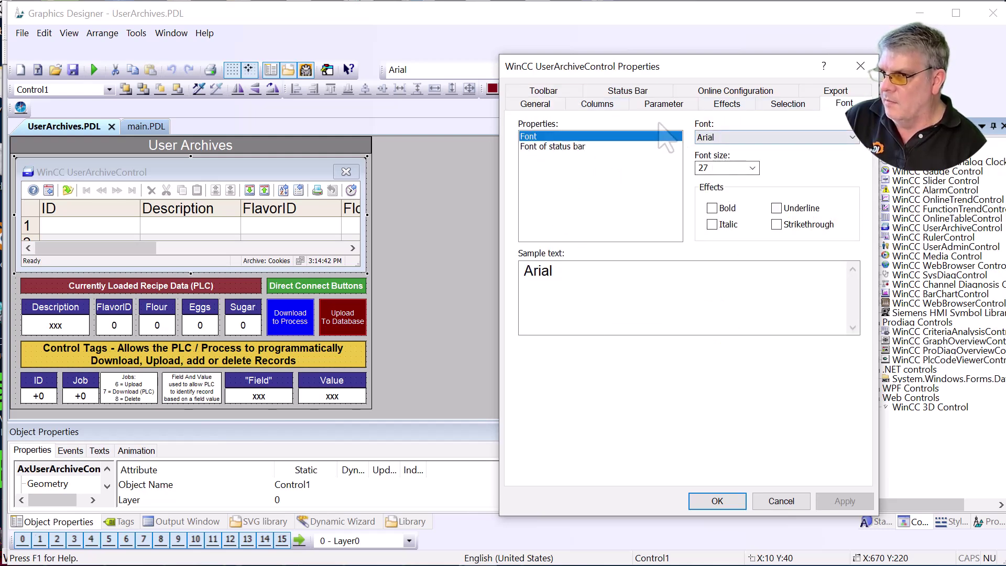
pyautogui.click(596, 104)
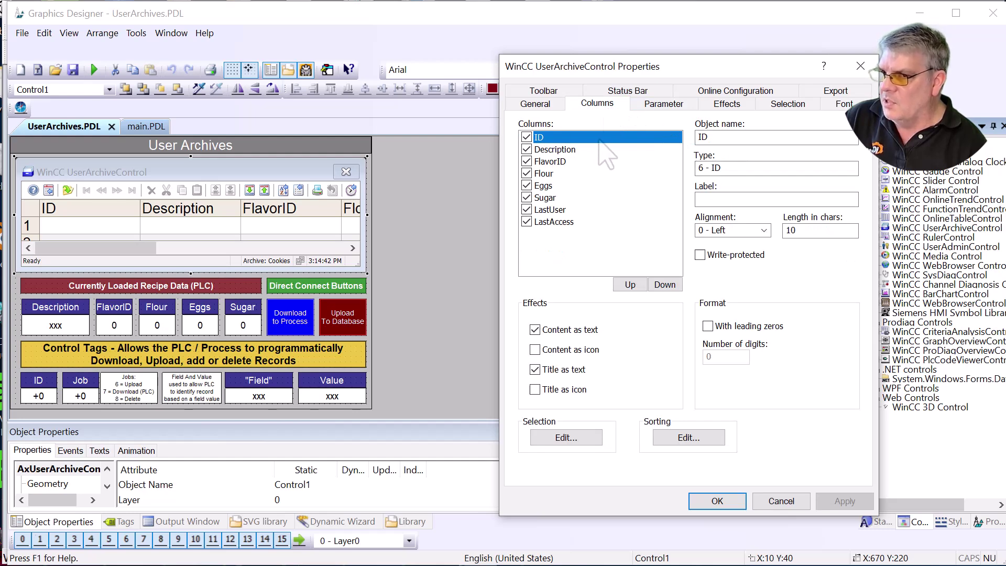
pyautogui.click(542, 90)
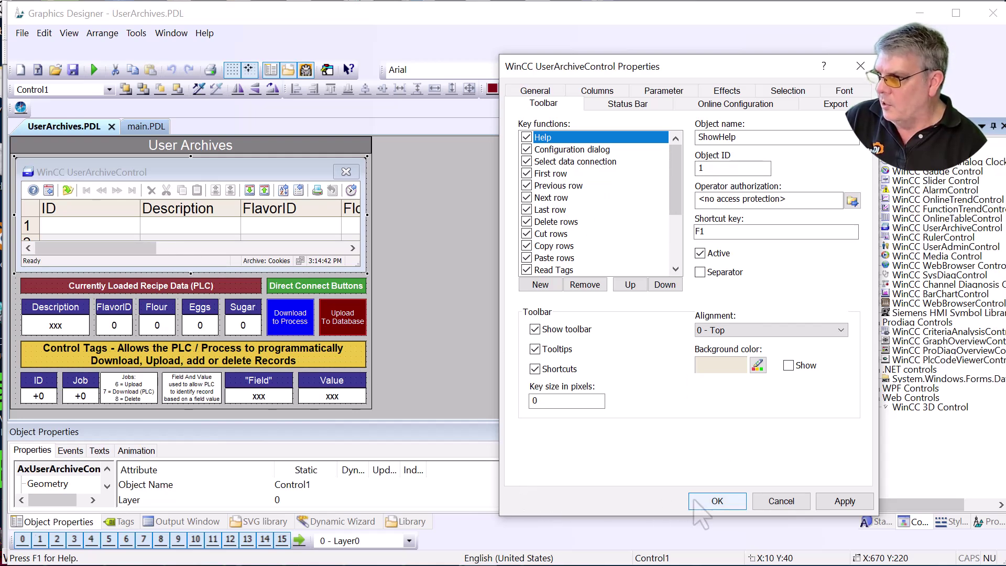
pyautogui.click(717, 501)
pyautogui.click(55, 325)
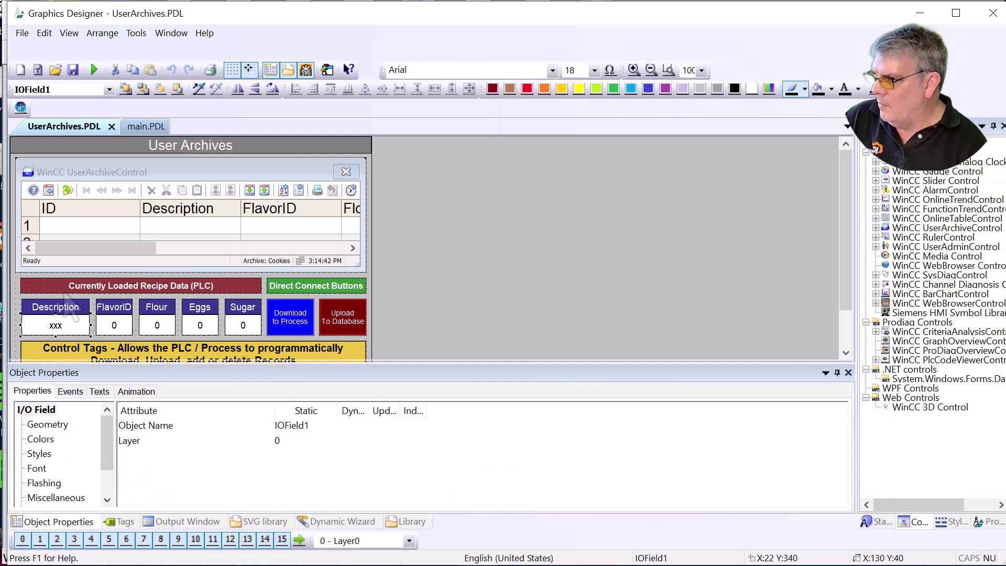
pyautogui.scroll(-1, 64, 470)
pyautogui.click(59, 482)
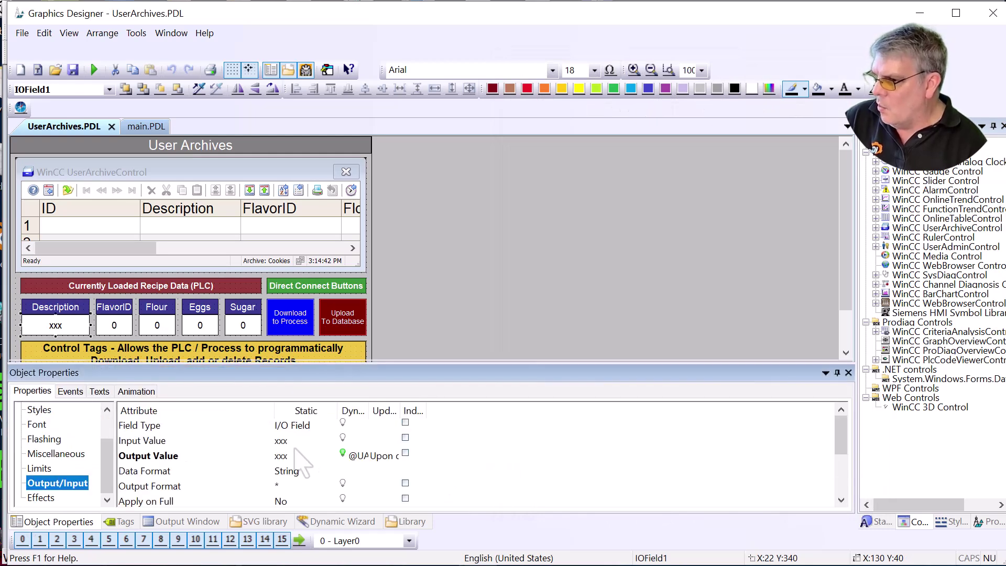
pyautogui.moveTo(366, 415); pyautogui.dragTo(538, 422)
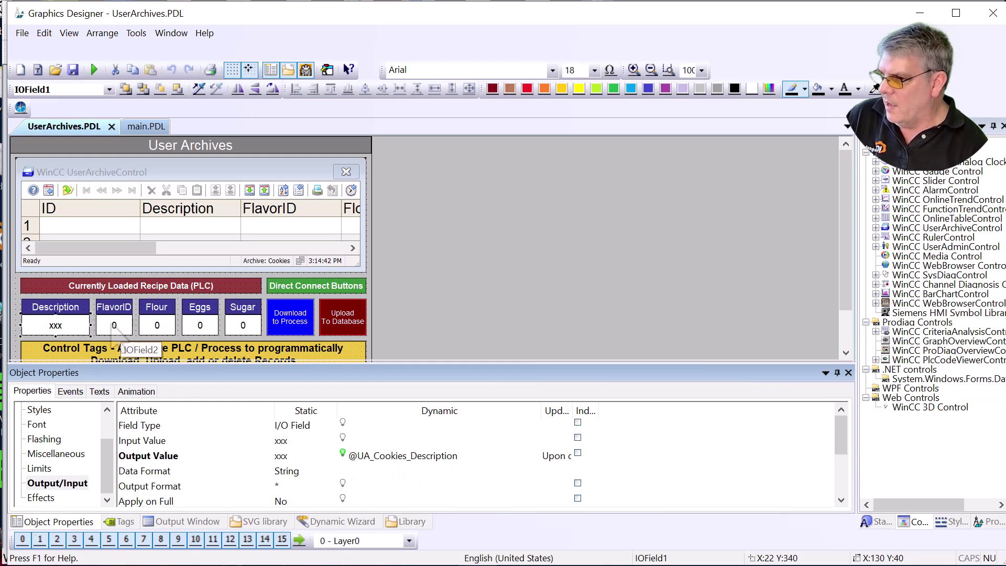
pyautogui.click(118, 331)
pyautogui.click(158, 326)
pyautogui.click(201, 324)
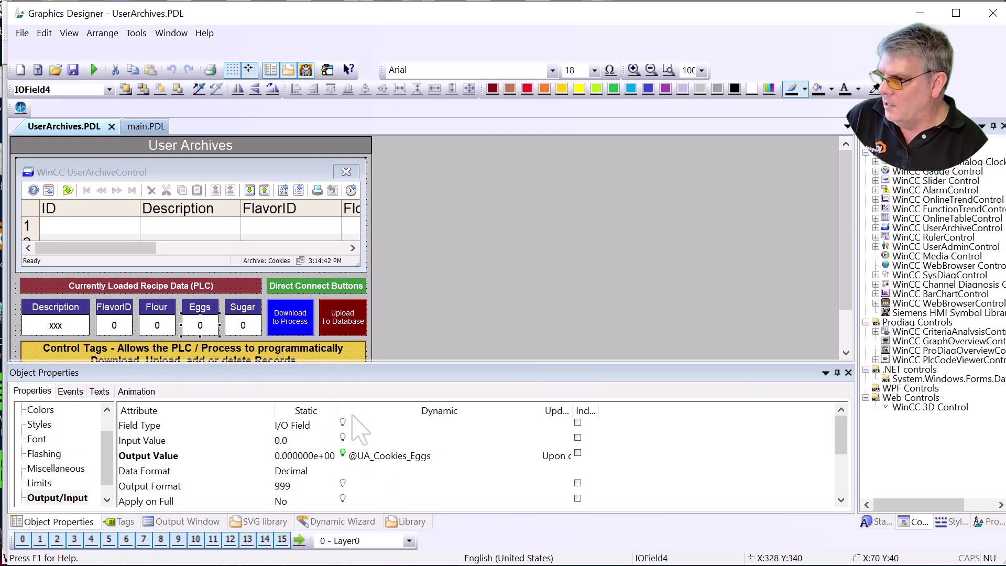
pyautogui.click(246, 330)
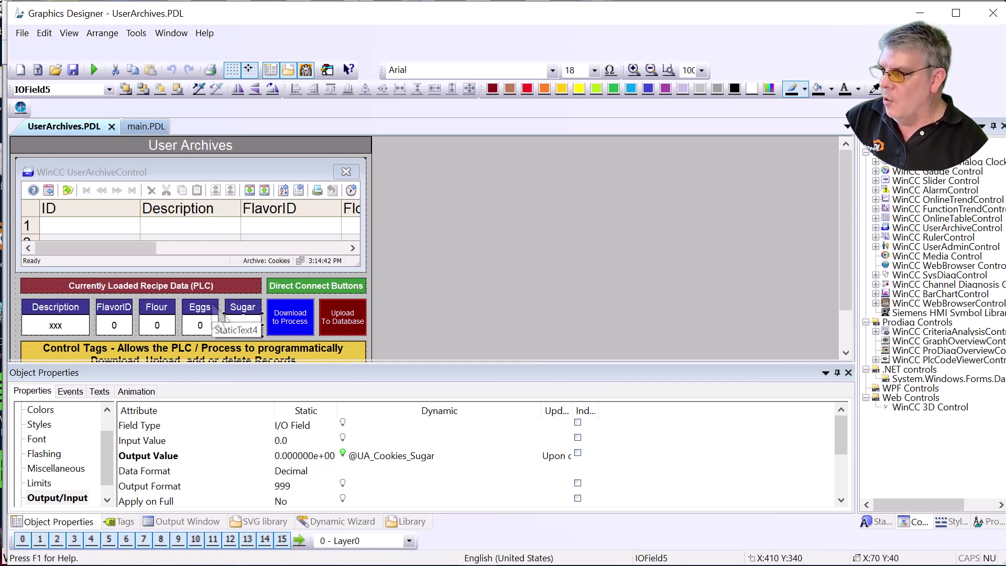
# - Make Download to Process send constant 13 to Control1 ToolbarButtonClick on left-button release
pyautogui.click(276, 332)
pyautogui.click(70, 390)
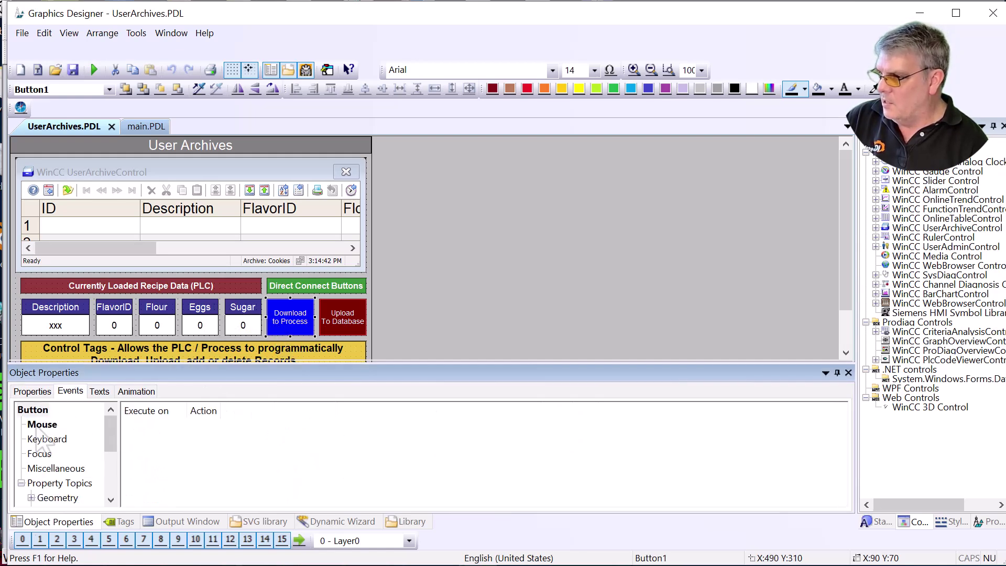
pyautogui.click(42, 424)
pyautogui.doubleClick(157, 456)
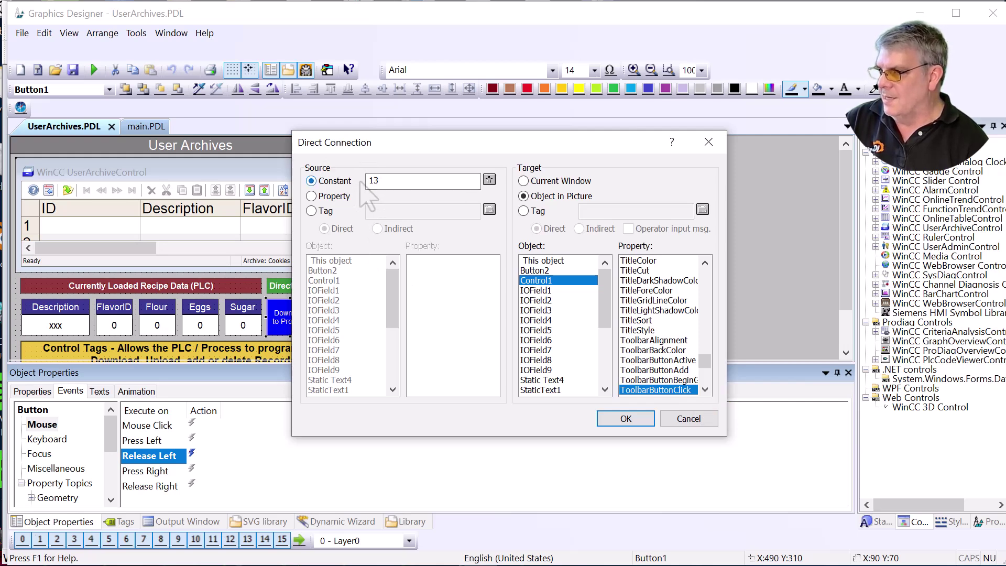
pyautogui.click(374, 181)
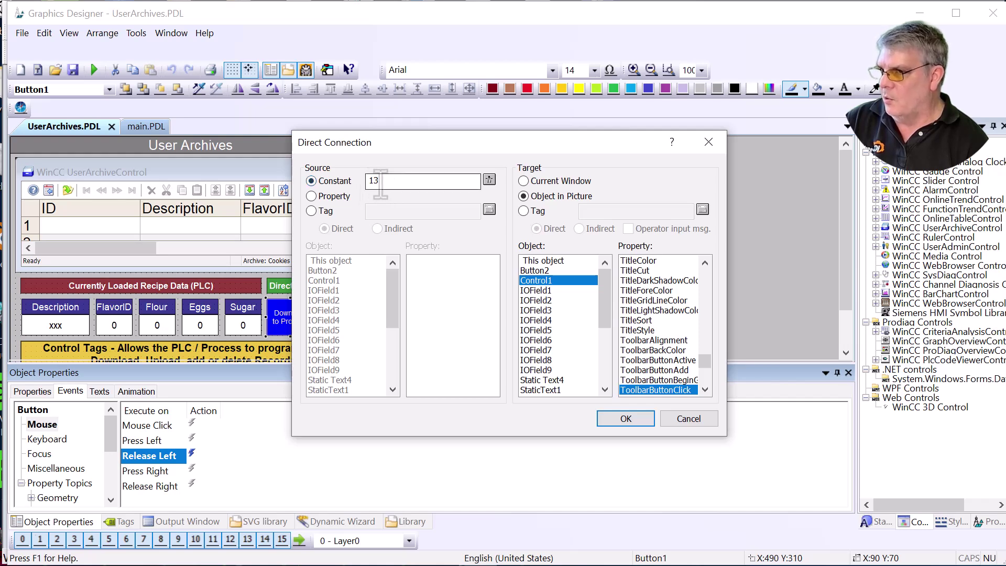
pyautogui.click(607, 420)
# - Make the Upload button send constant 12 to ToolbarButtonClick on left-button release
pyautogui.doubleClick(191, 454)
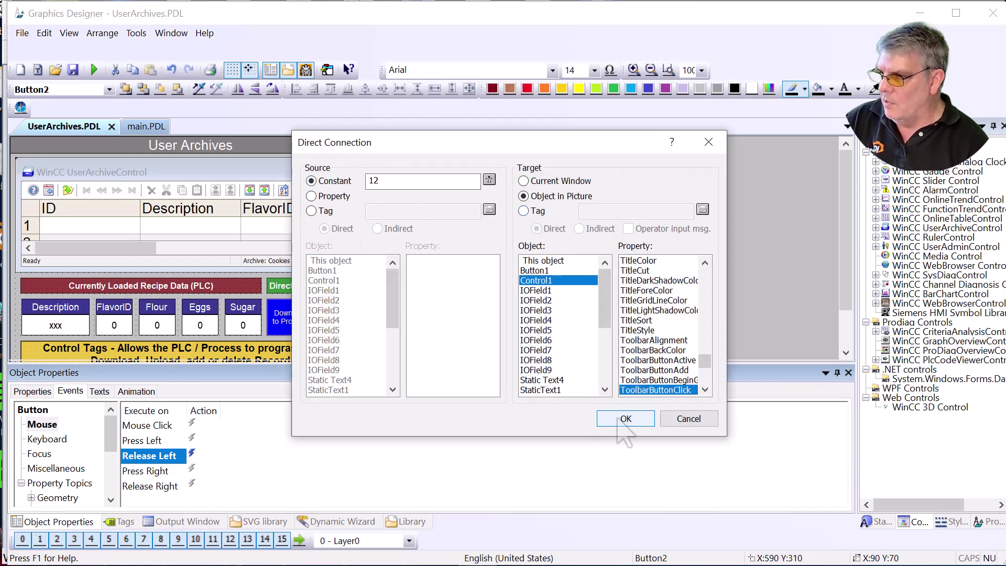
pyautogui.click(618, 425)
pyautogui.doubleClick(200, 179)
# - Check the control's toolbar functions Write Tags (ID 13) and Read Tags (ID 12), then cancel
pyautogui.moveTo(146, 160); pyautogui.dragTo(525, 100)
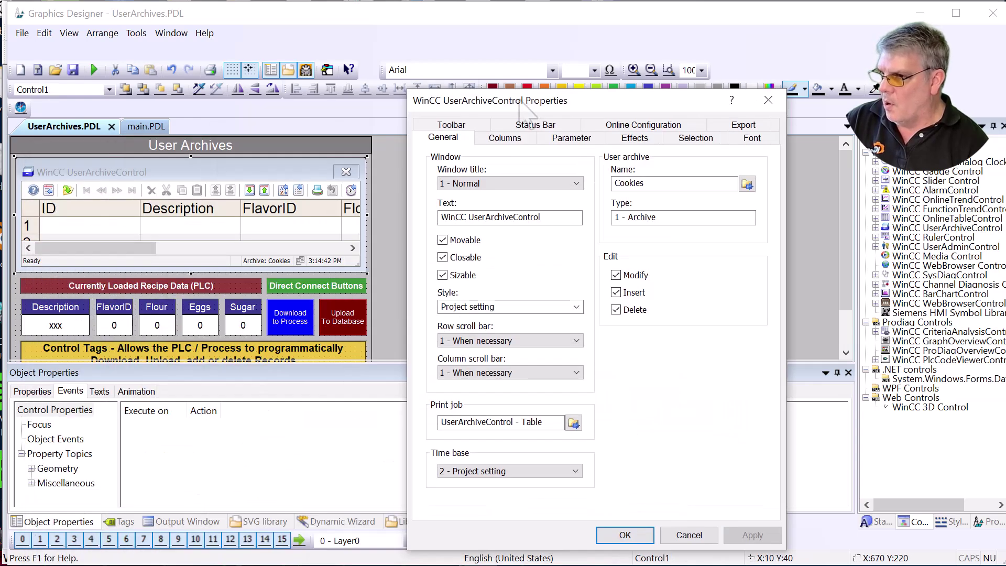
pyautogui.click(446, 126)
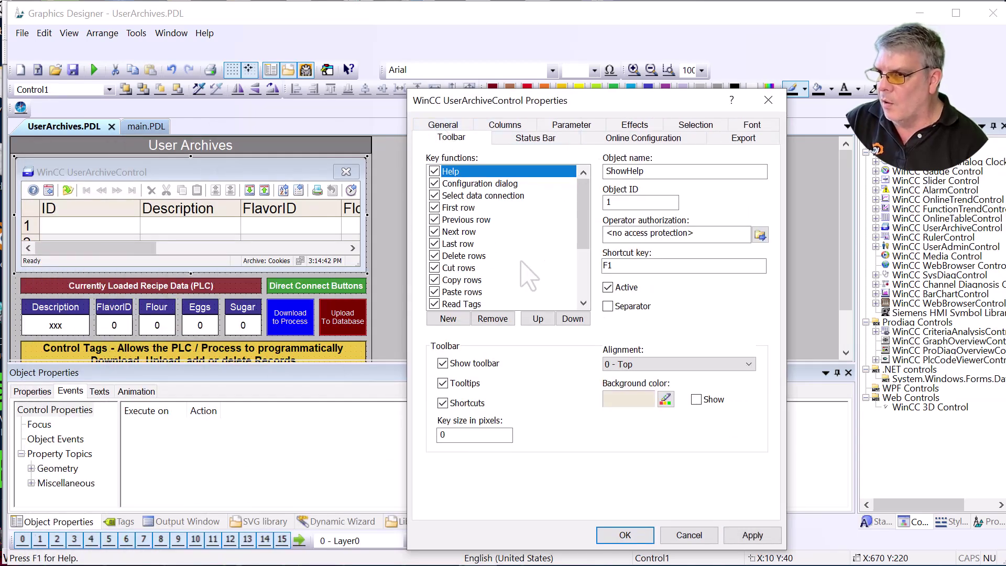
pyautogui.scroll(-2, 503, 275)
pyautogui.click(469, 280)
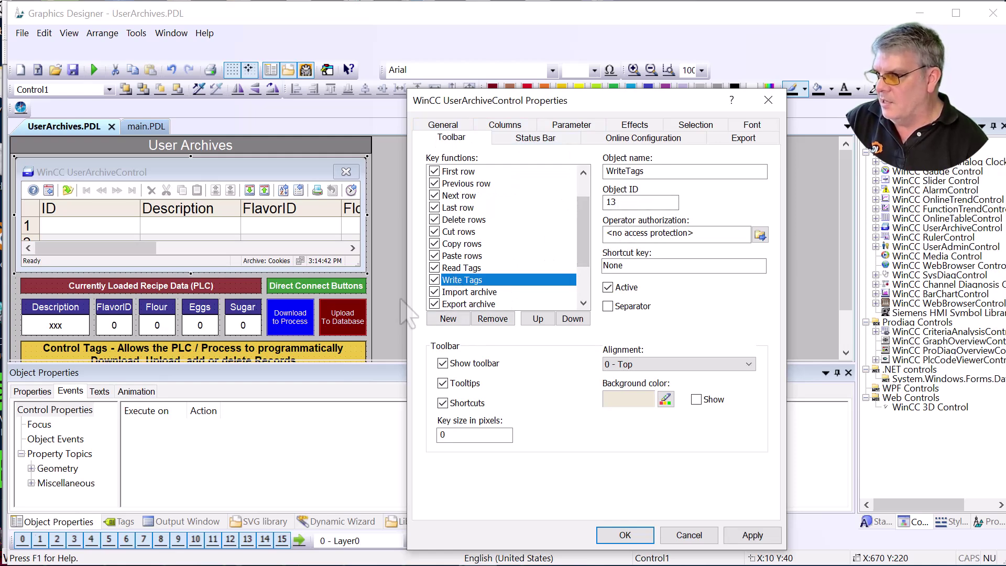
pyautogui.click(484, 268)
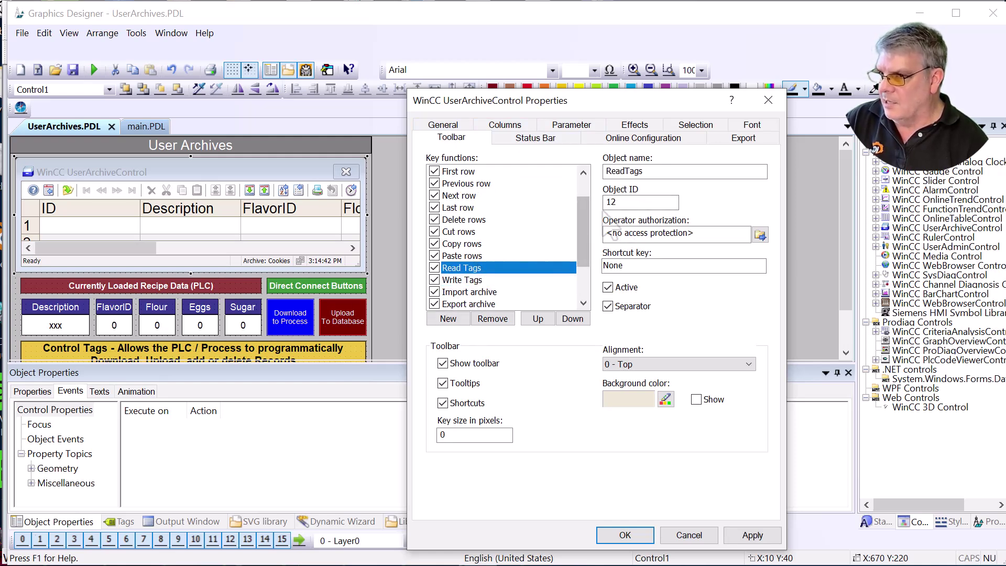
pyautogui.click(702, 533)
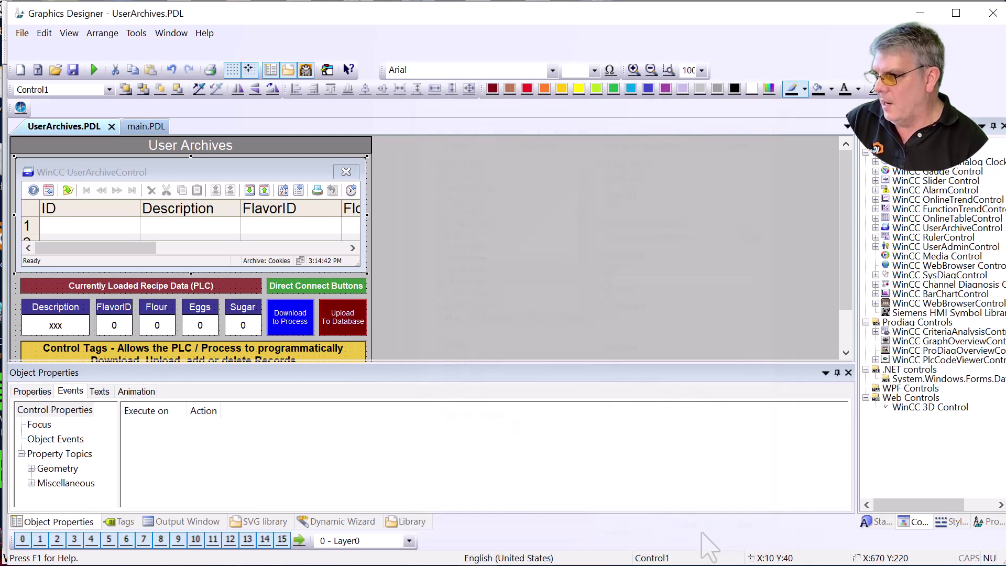
pyautogui.scroll(-3, 400, 308)
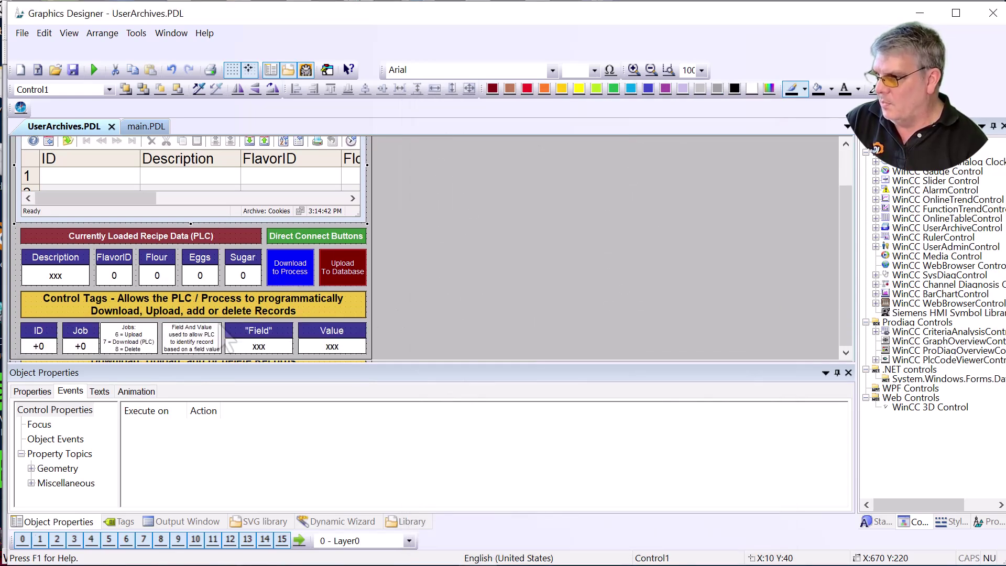
pyautogui.click(40, 346)
pyautogui.click(33, 391)
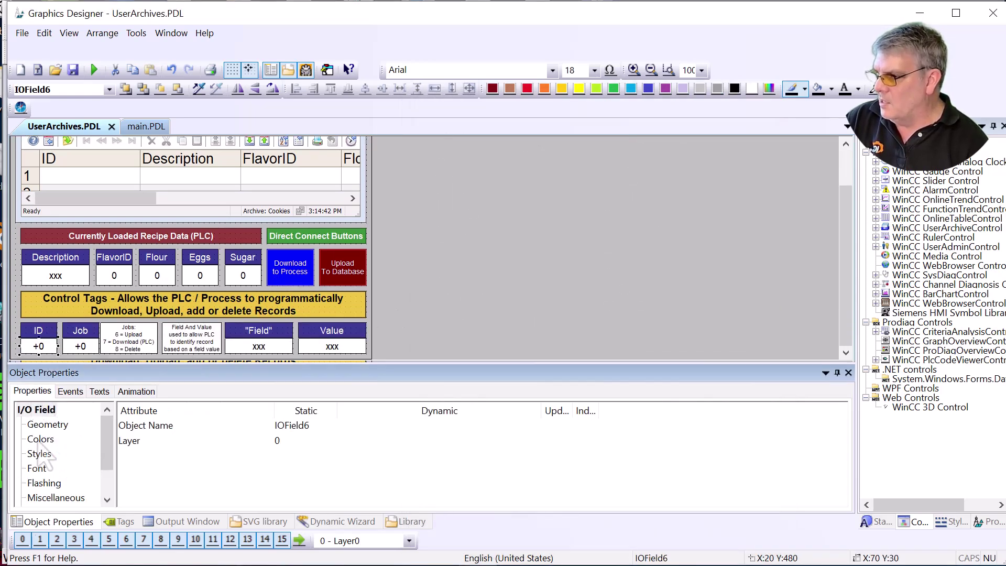
pyautogui.scroll(-1, 56, 495)
pyautogui.click(57, 483)
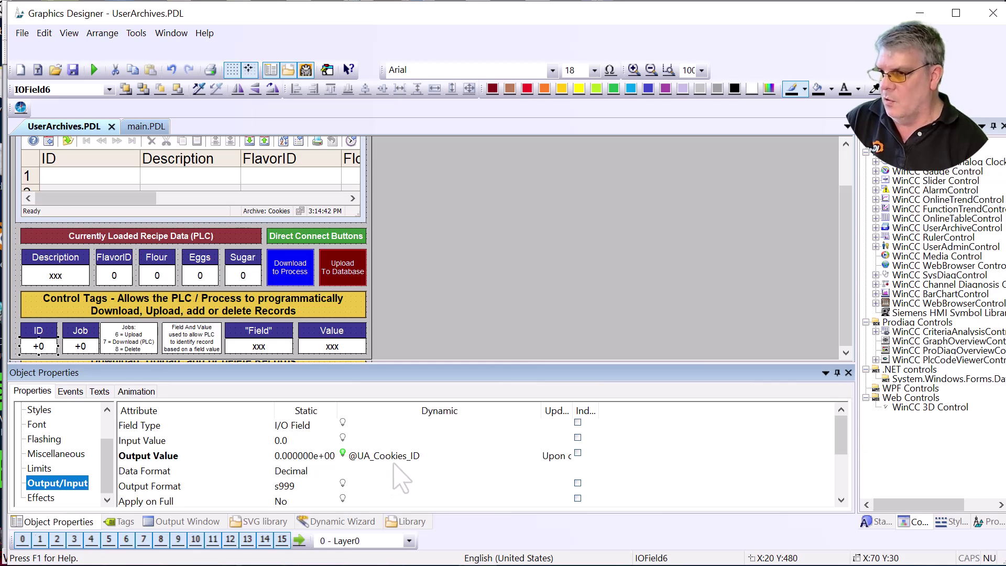
pyautogui.click(75, 346)
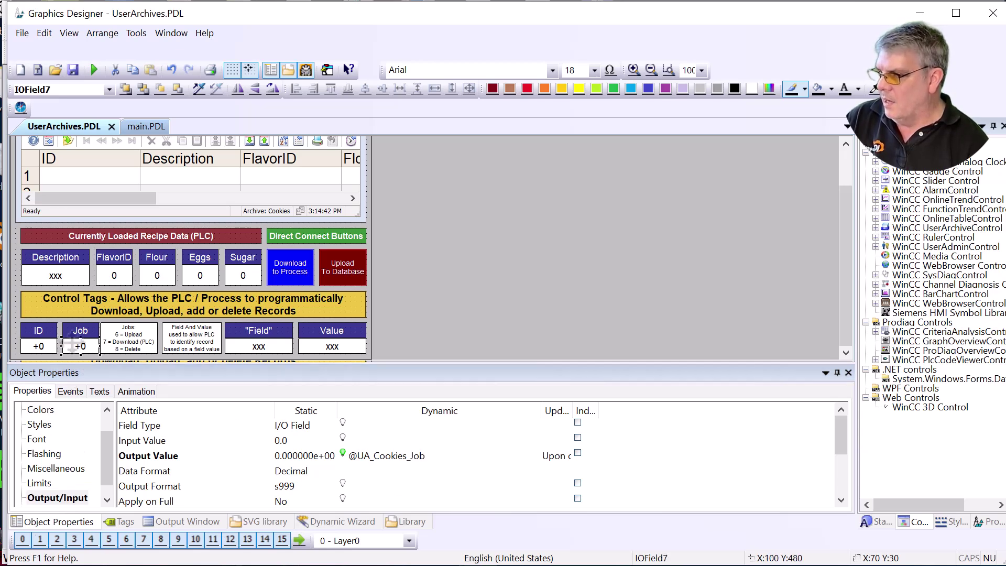
pyautogui.click(254, 348)
pyautogui.click(319, 347)
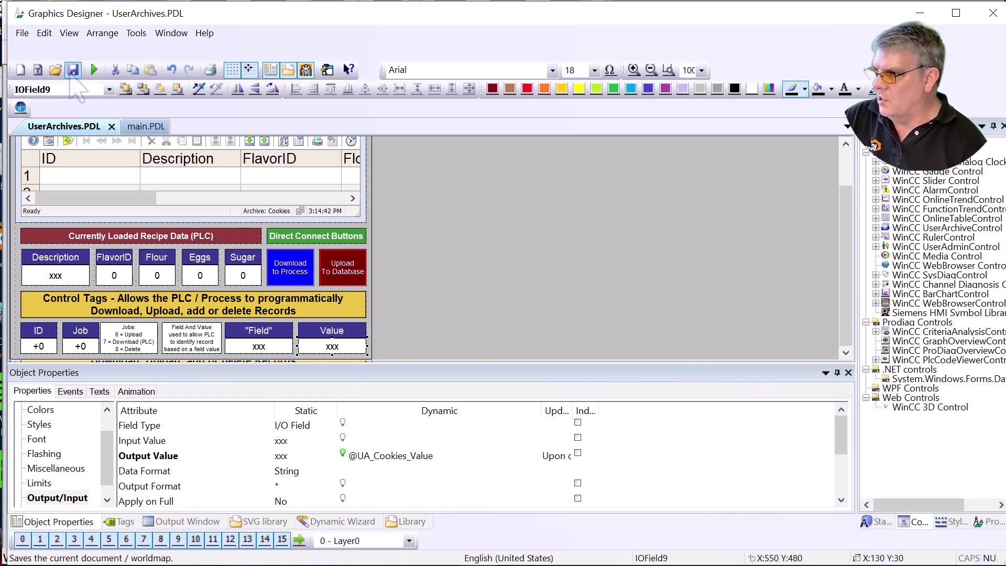
# - Start runtime from main.PDL, open the User Archives screen, and narrow the Description column
pyautogui.click(137, 128)
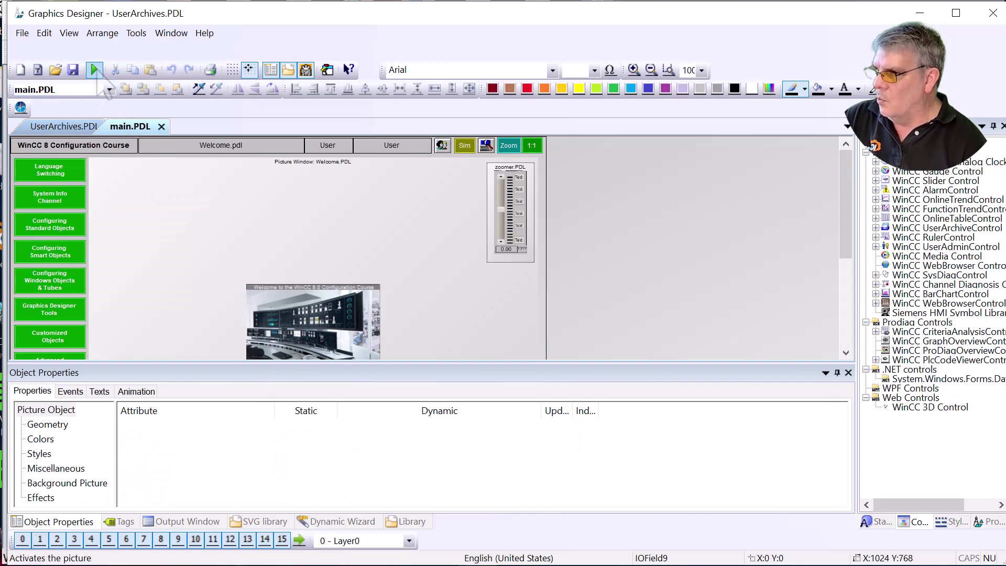
pyautogui.click(93, 69)
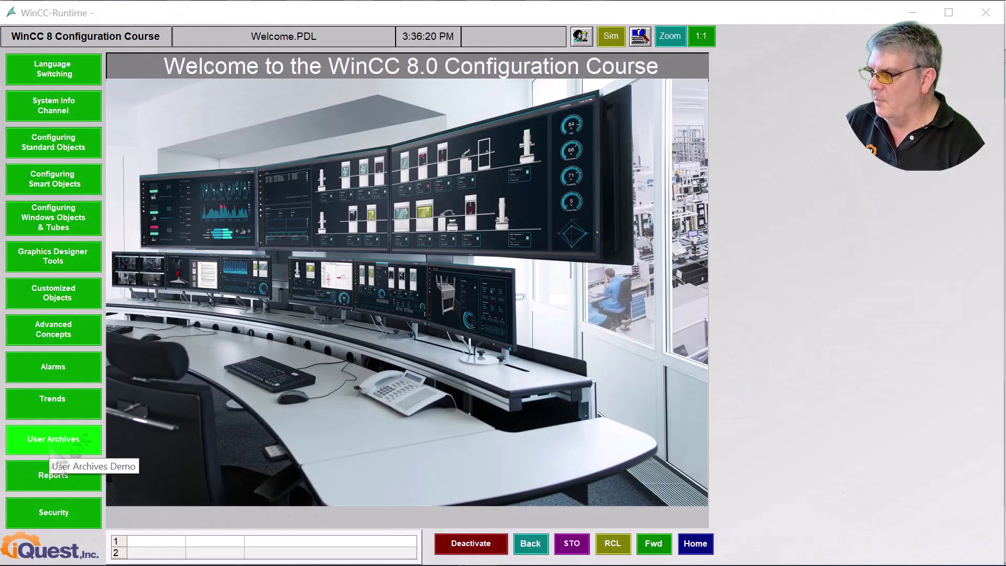
pyautogui.click(57, 449)
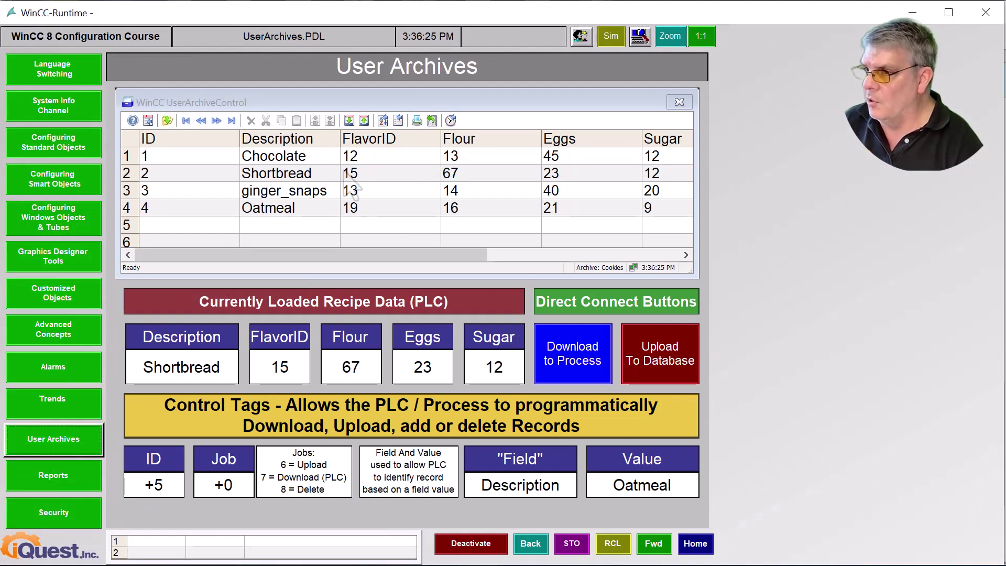
pyautogui.moveTo(240, 138); pyautogui.dragTo(177, 140)
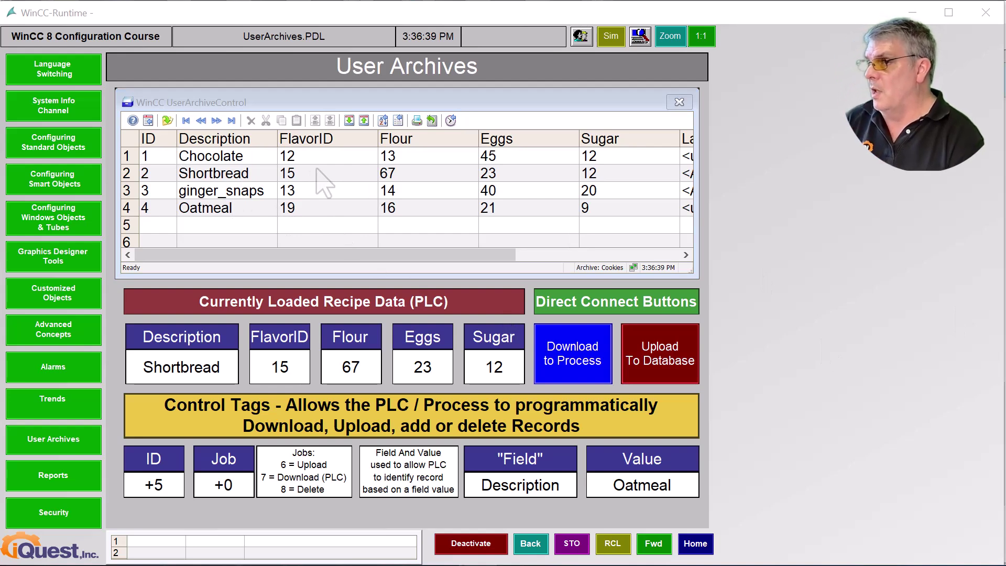
# - Load Shortbread, set its Eggs to 24, and upload it to the database
pyautogui.click(130, 174)
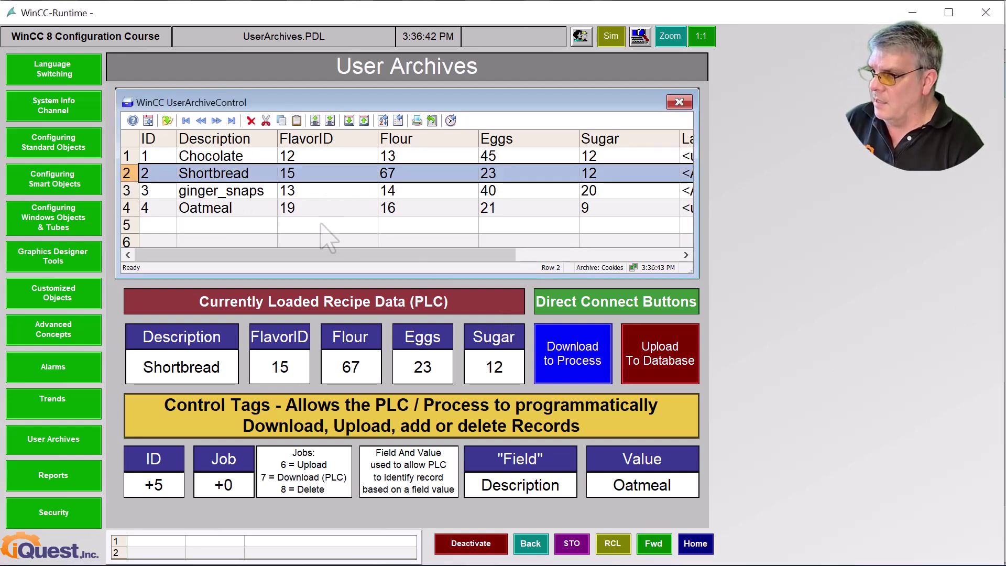
pyautogui.click(580, 381)
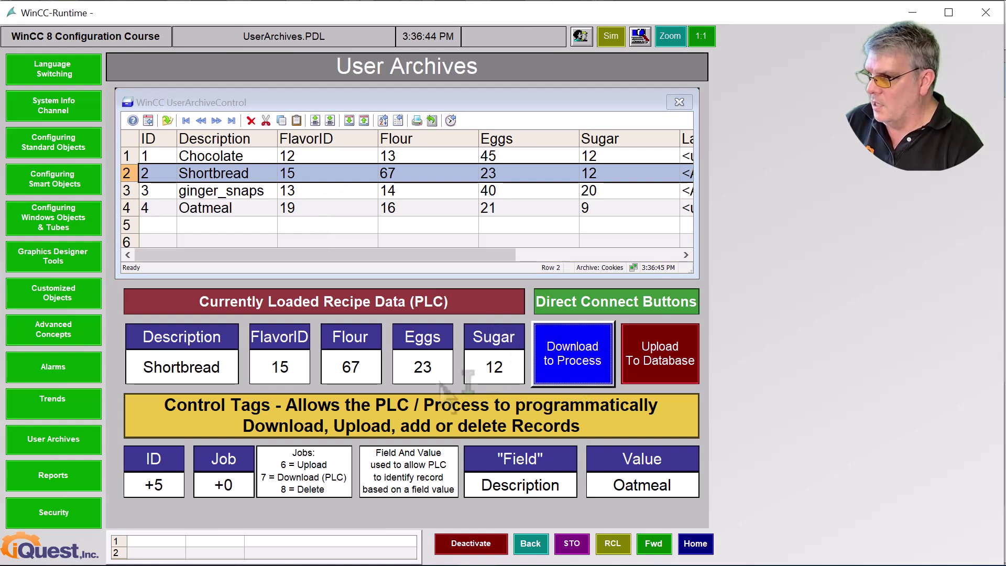
pyautogui.click(442, 366)
pyautogui.write('2')
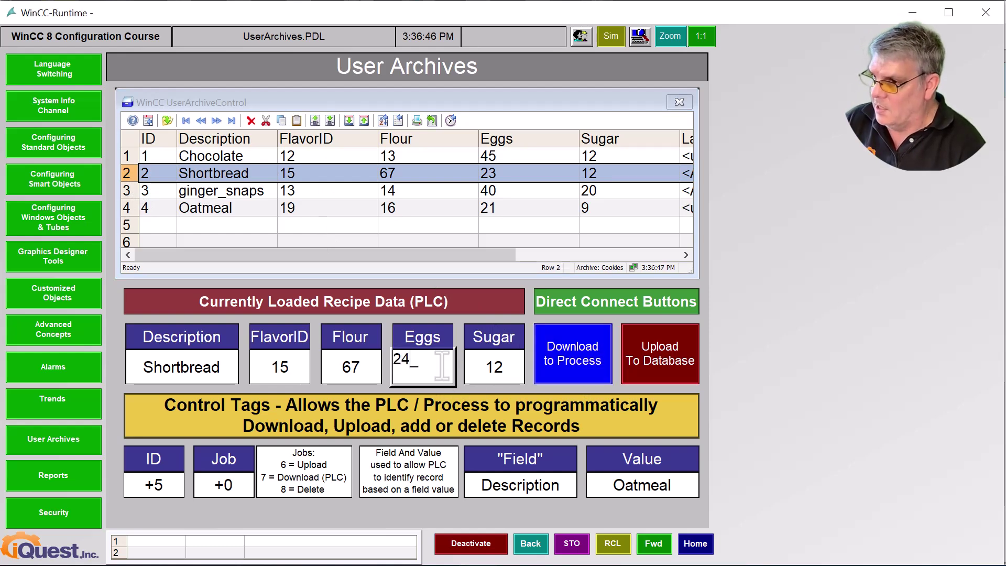
pyautogui.press('Return')
pyautogui.click(663, 371)
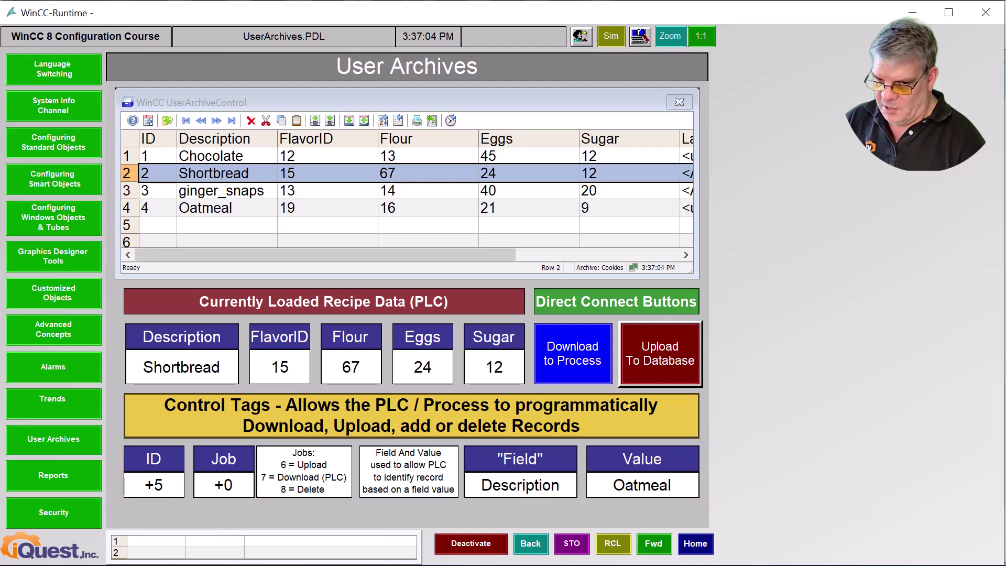
pyautogui.scroll(3, 299, 214)
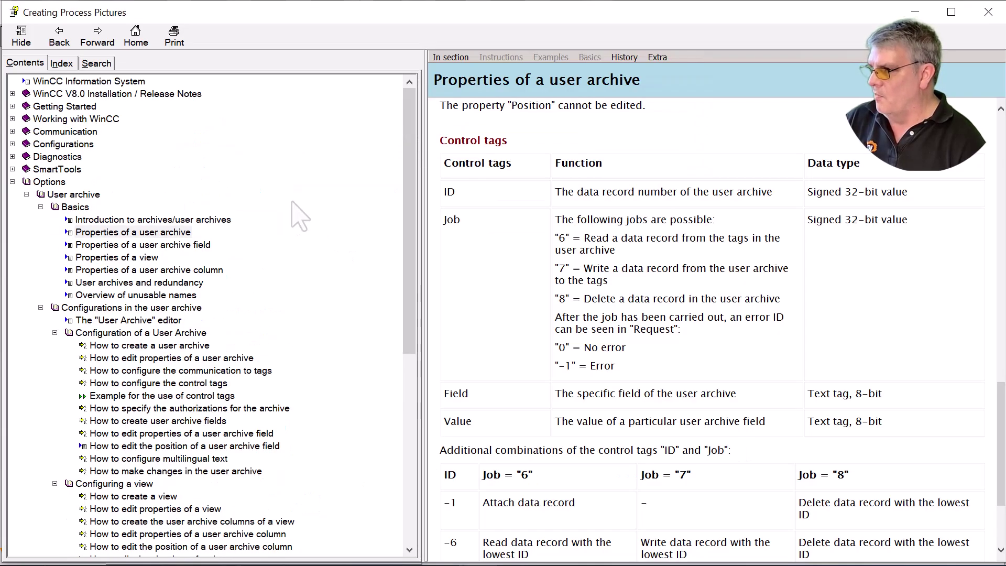
pyautogui.click(68, 66)
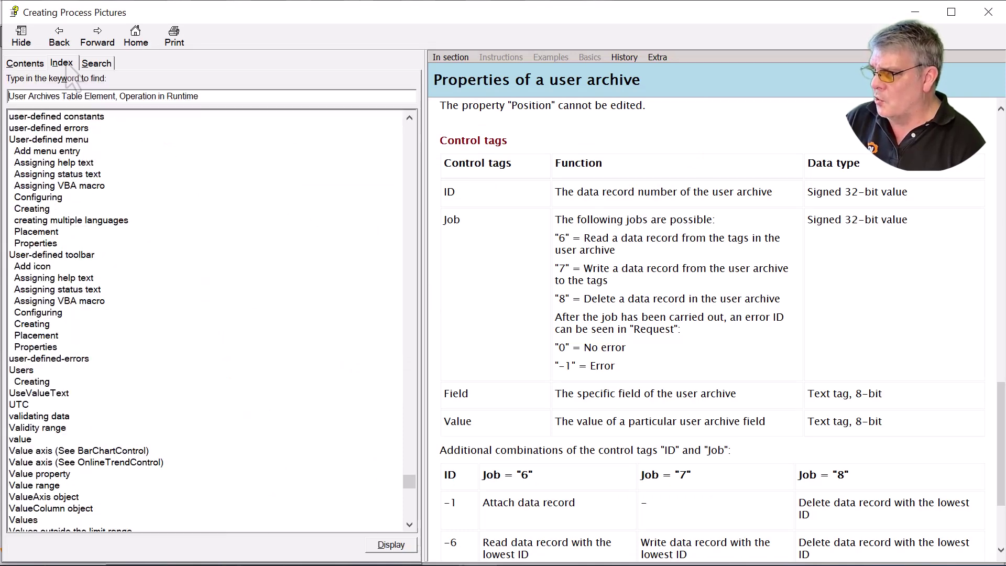
pyautogui.click(25, 63)
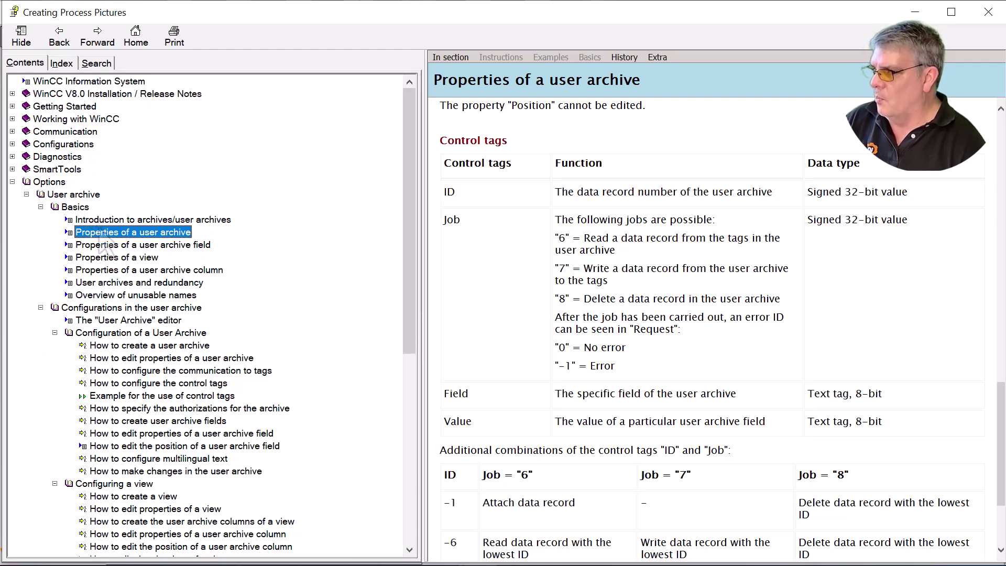
pyautogui.scroll(3, 638, 310)
pyautogui.scroll(-4, 638, 311)
pyautogui.scroll(4, 638, 310)
pyautogui.scroll(-2, 655, 374)
pyautogui.scroll(-2, 657, 384)
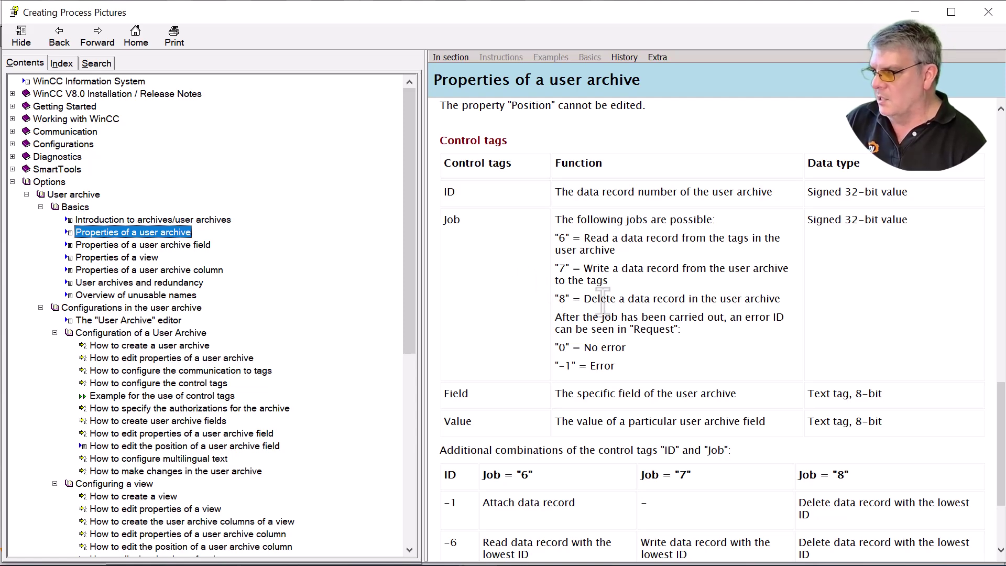
pyautogui.scroll(-2, 601, 299)
pyautogui.scroll(-2, 600, 299)
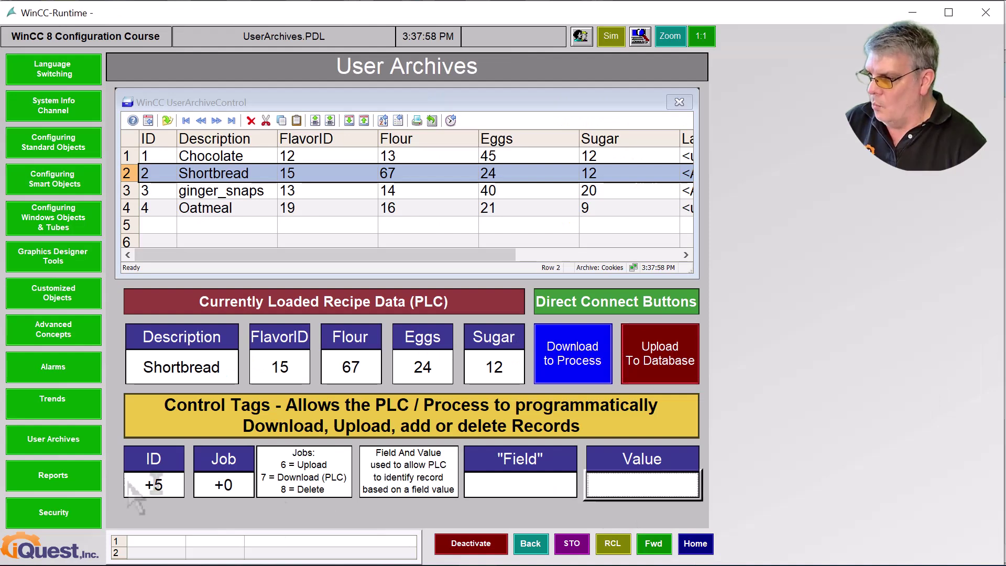
# - Load Oatmeal into the recipe fields using ID 0, Field Description, Value Oatmeal, Job 7
pyautogui.click(153, 484)
pyautogui.write('+0')
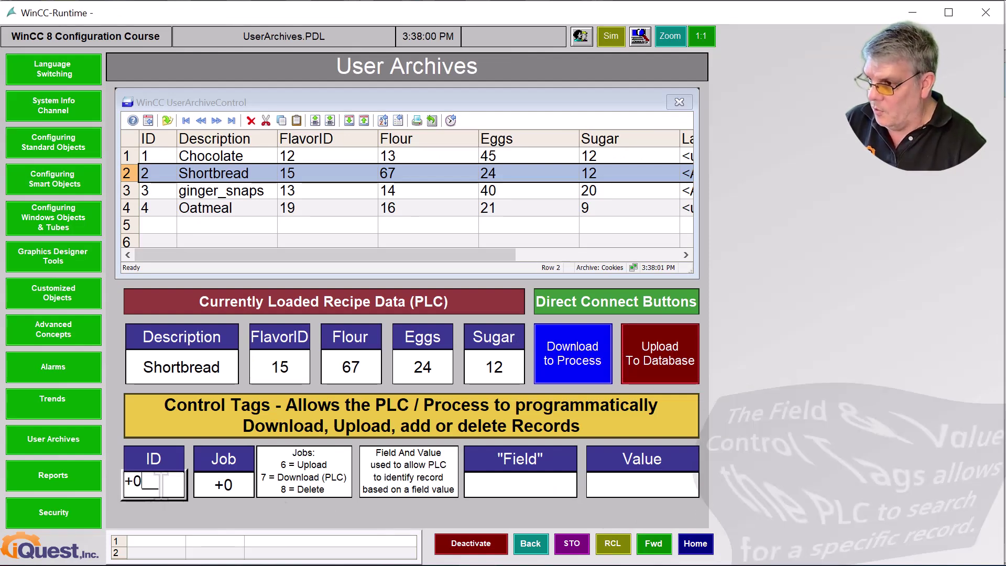
pyautogui.press('Return')
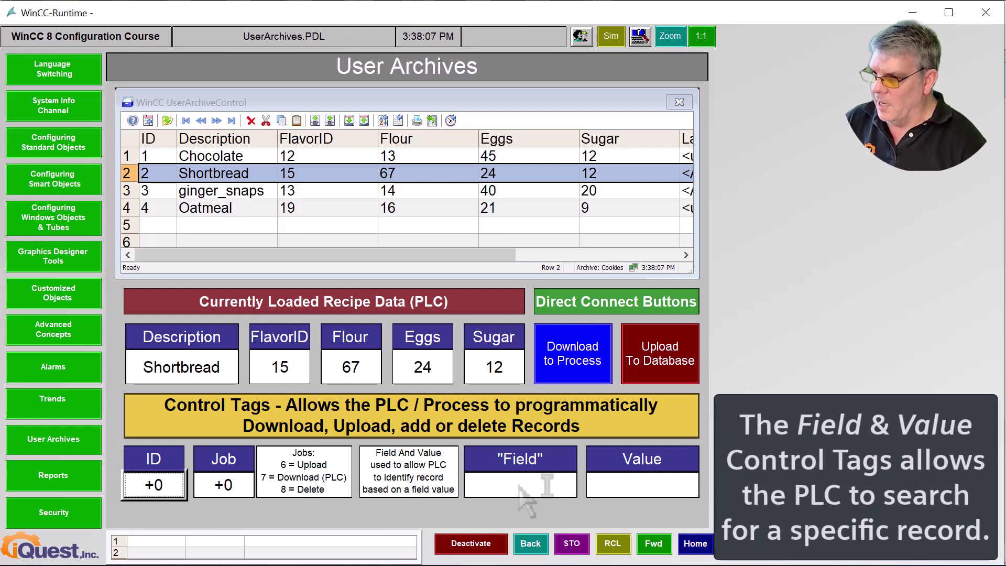
pyautogui.click(519, 489)
pyautogui.write('Descripti')
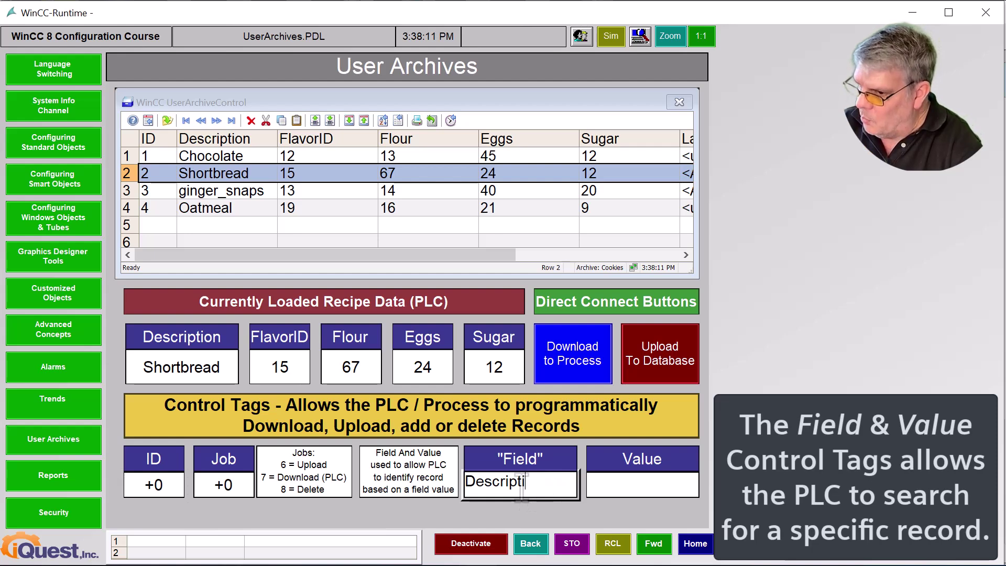
pyautogui.write('on')
pyautogui.press('Return')
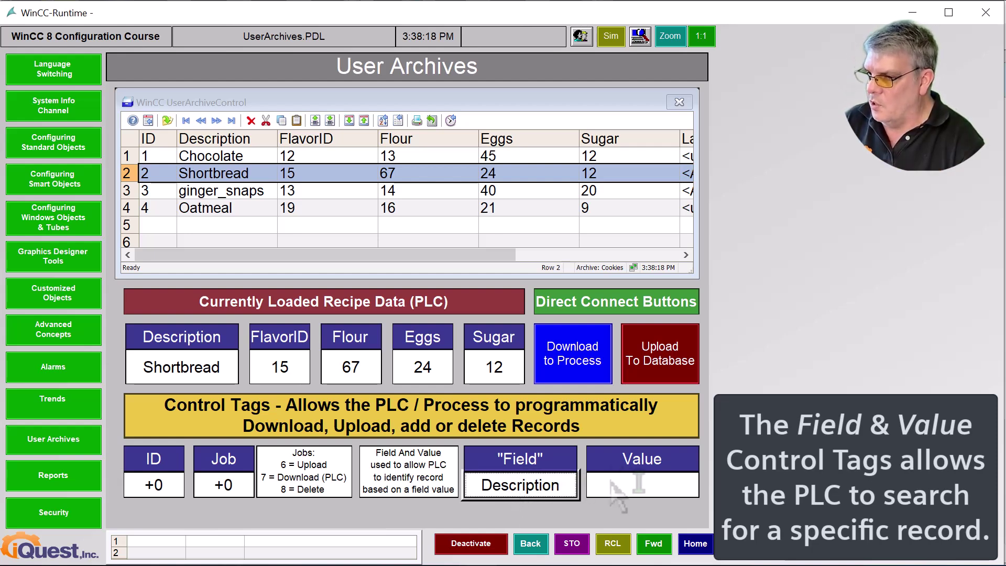
pyautogui.click(625, 491)
pyautogui.write('Oat')
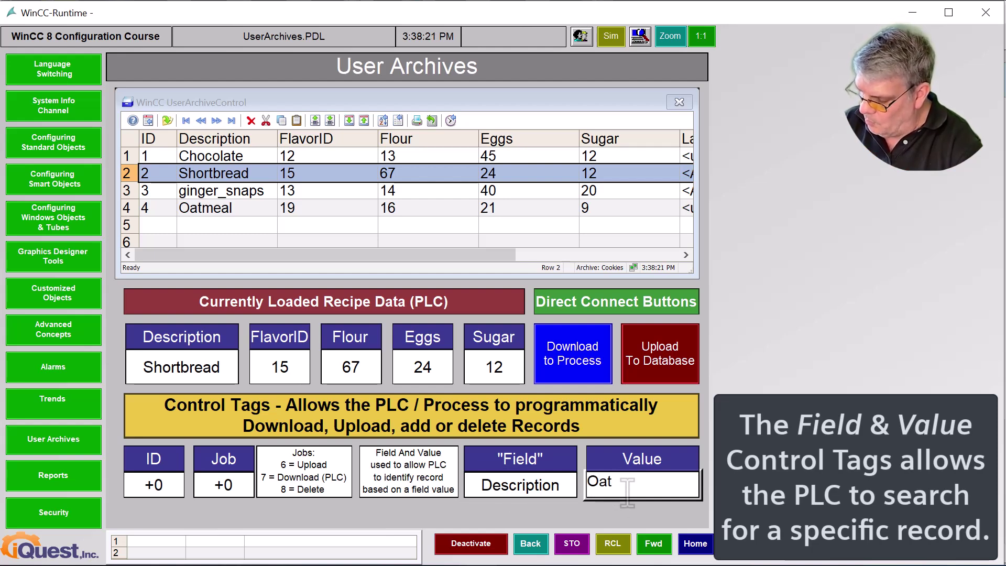
pyautogui.write('meal')
pyautogui.press('Return')
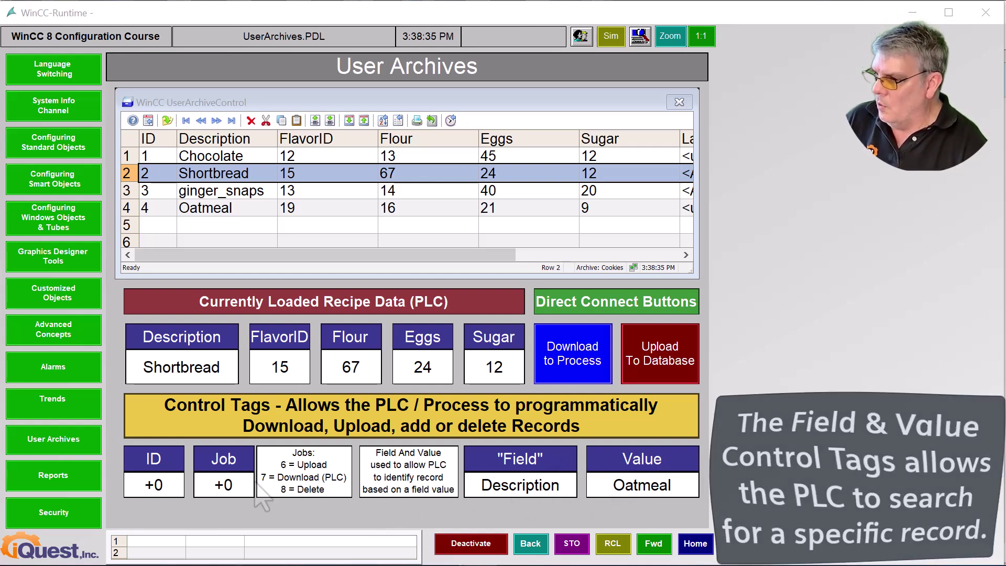
pyautogui.click(243, 485)
pyautogui.write('+7')
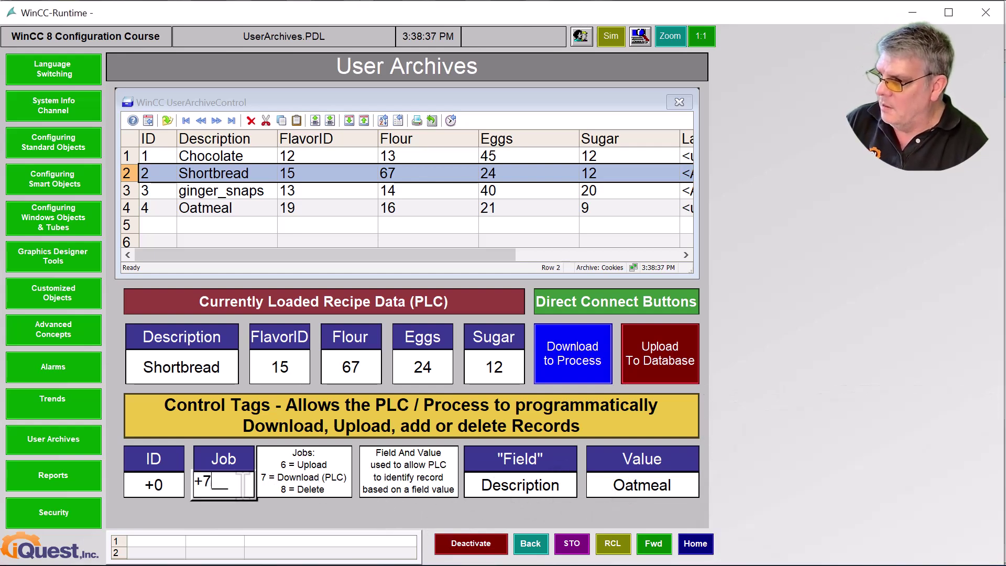
pyautogui.press('Return')
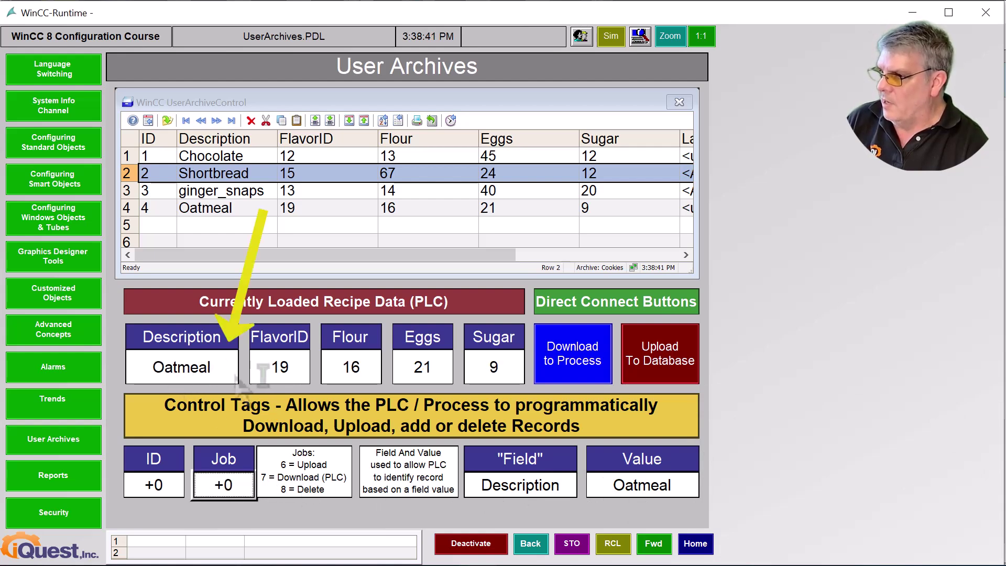
# - Change Oatmeal's Flour to 12, write it with Job 6, and check the updated row
pyautogui.click(354, 374)
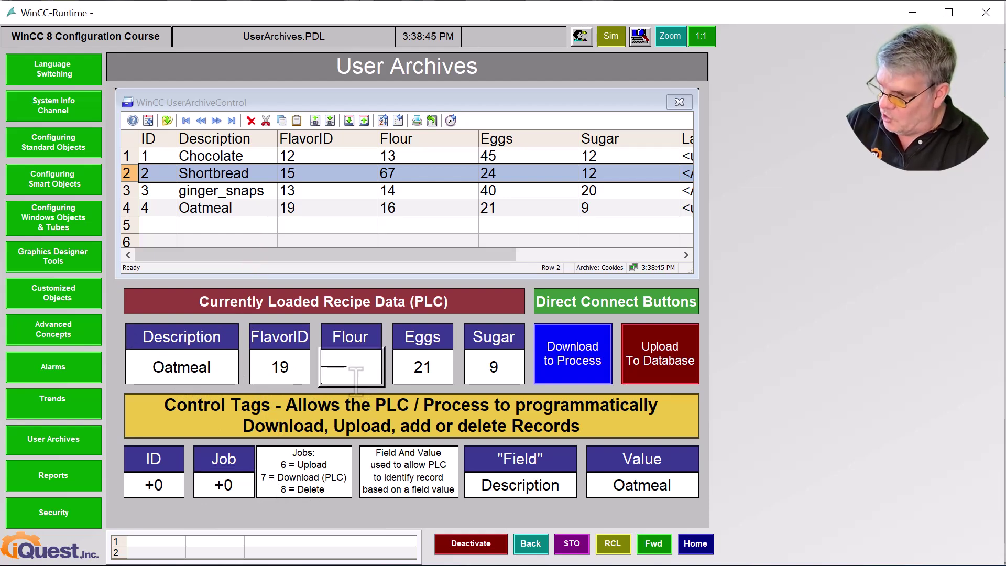
pyautogui.write('12')
pyautogui.press('Return')
pyautogui.click(245, 489)
pyautogui.write('6')
pyautogui.press('Return')
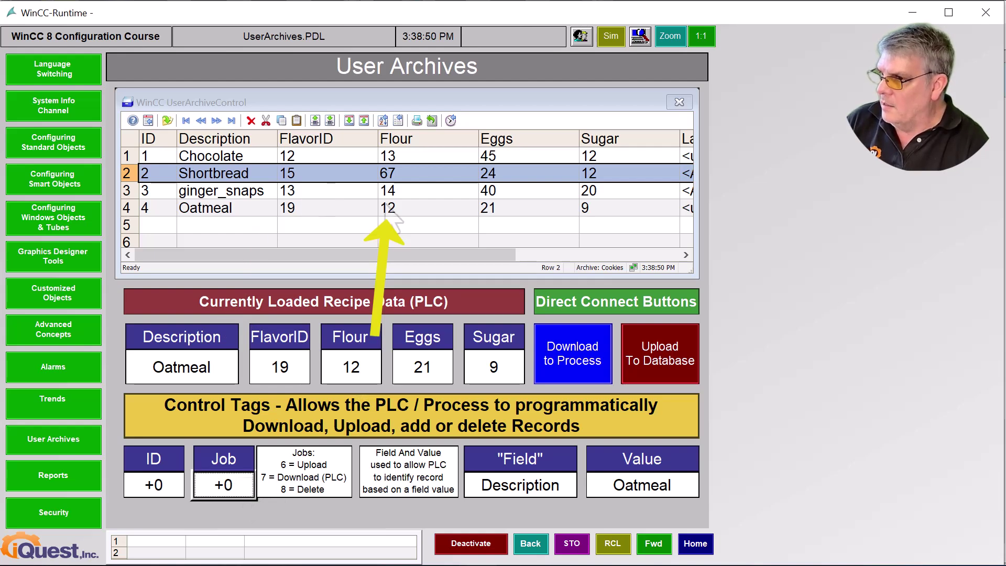
pyautogui.click(392, 209)
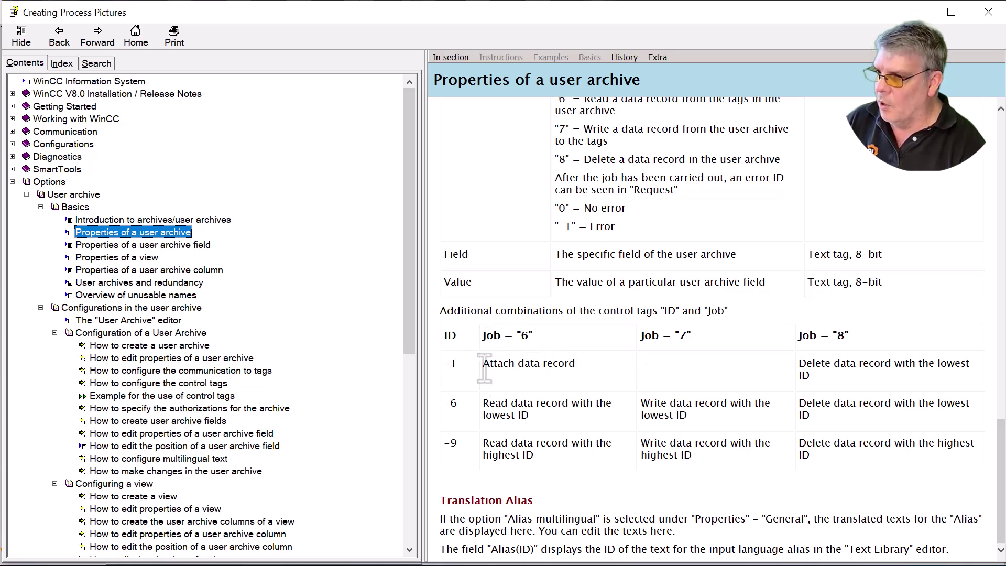
pyautogui.moveTo(482, 366); pyautogui.dragTo(567, 363)
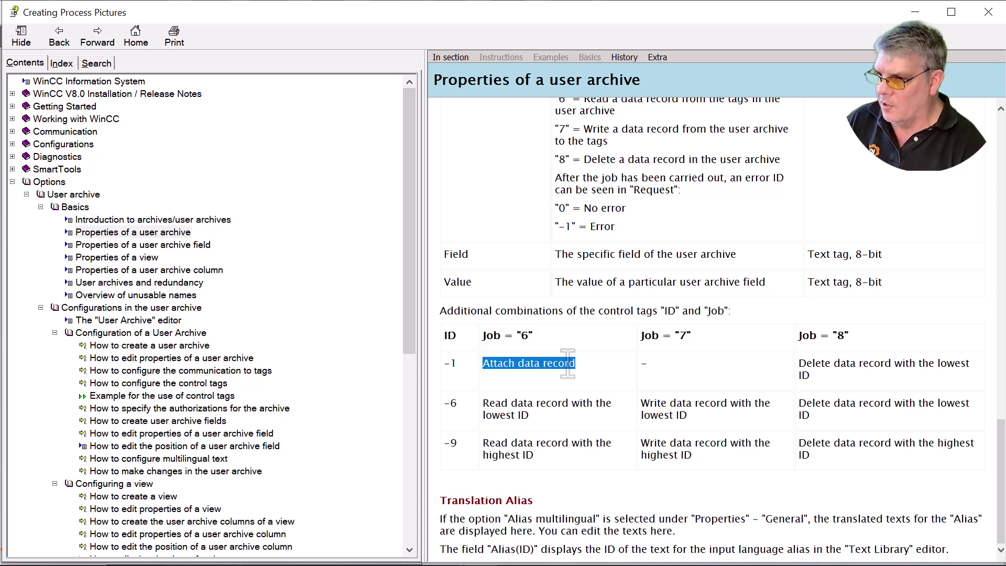
pyautogui.click(601, 437)
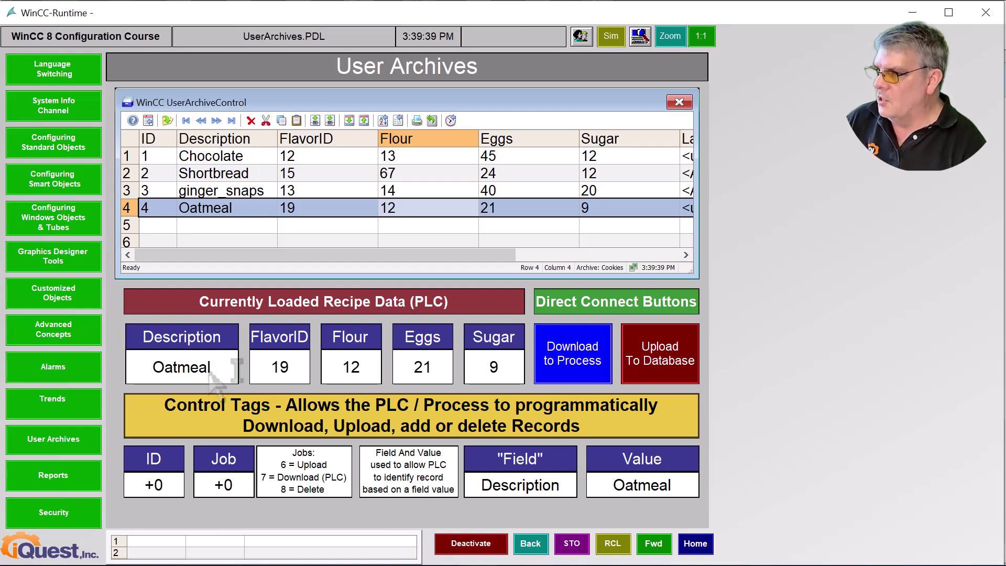
# - Fill the recipe fields with Oatmeal_v2, FlavorID 10, Flour 23, Eggs 24, Sugar 18
pyautogui.click(217, 377)
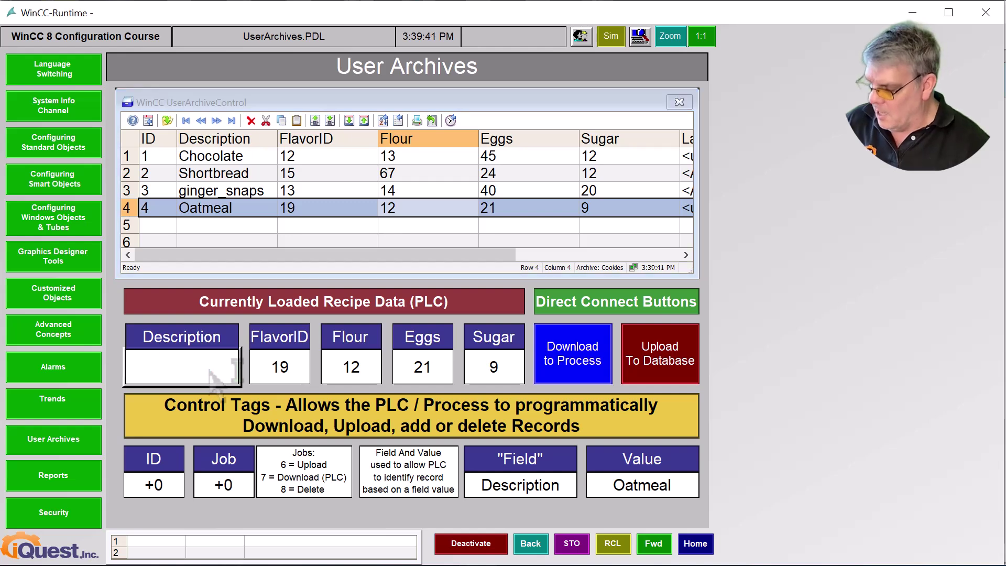
pyautogui.write('Oatme')
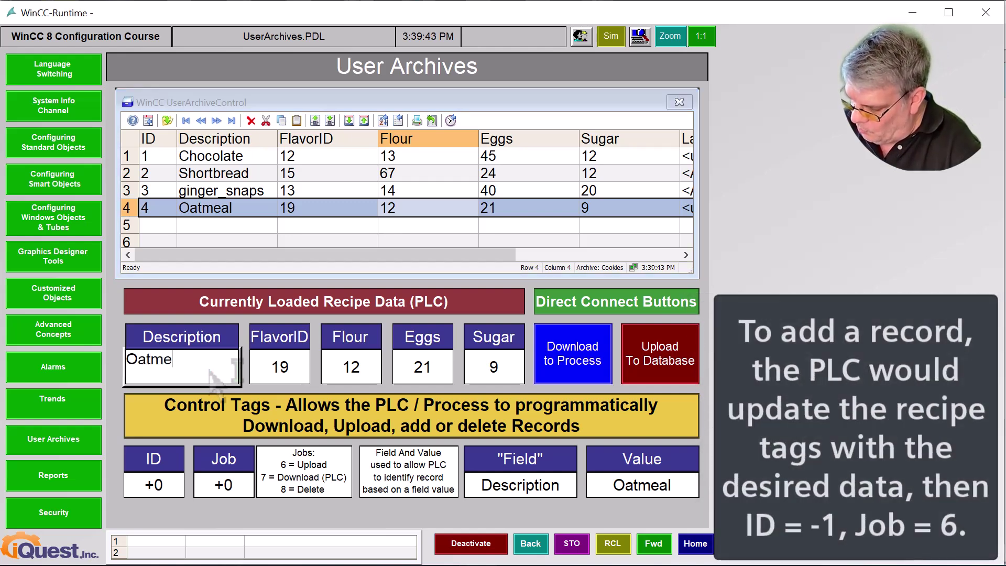
pyautogui.write('al_v2')
pyautogui.press('Return')
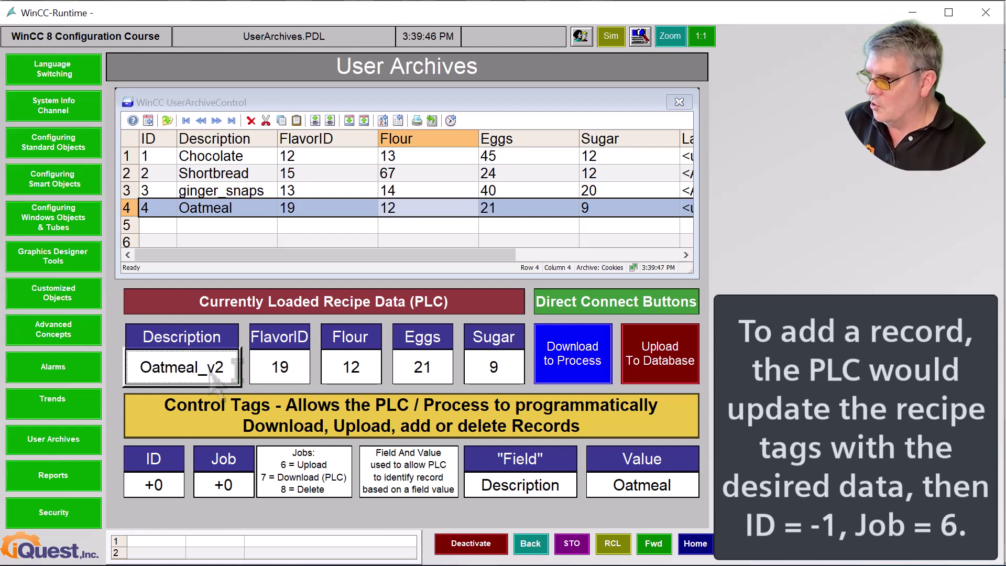
pyautogui.click(280, 370)
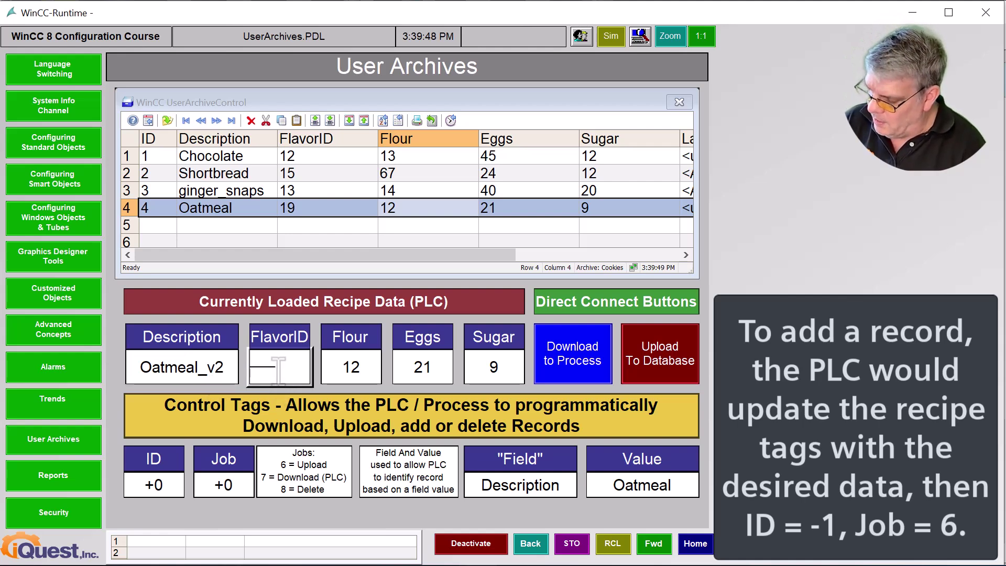
pyautogui.write('1')
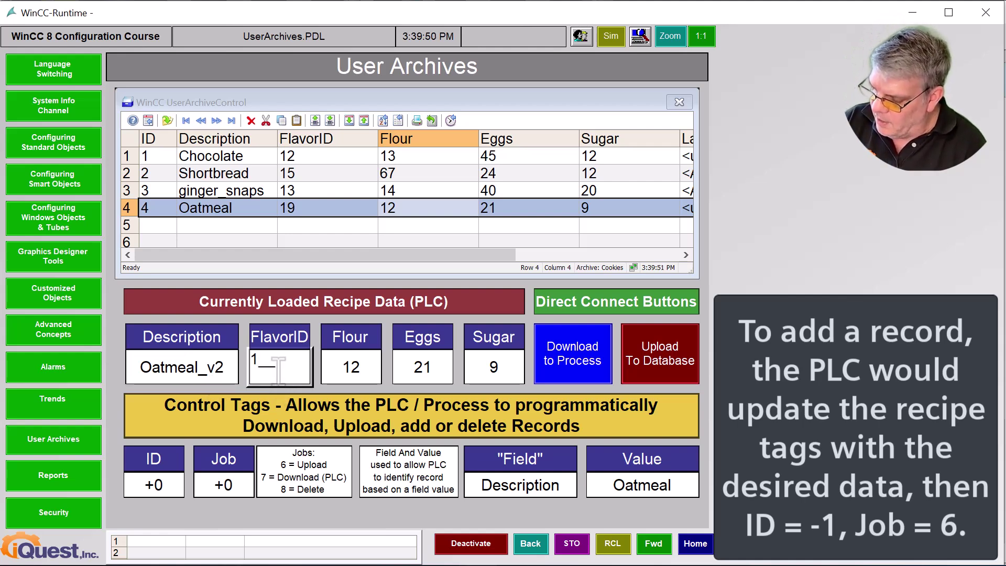
pyautogui.write('0')
pyautogui.press('Return')
pyautogui.click(346, 371)
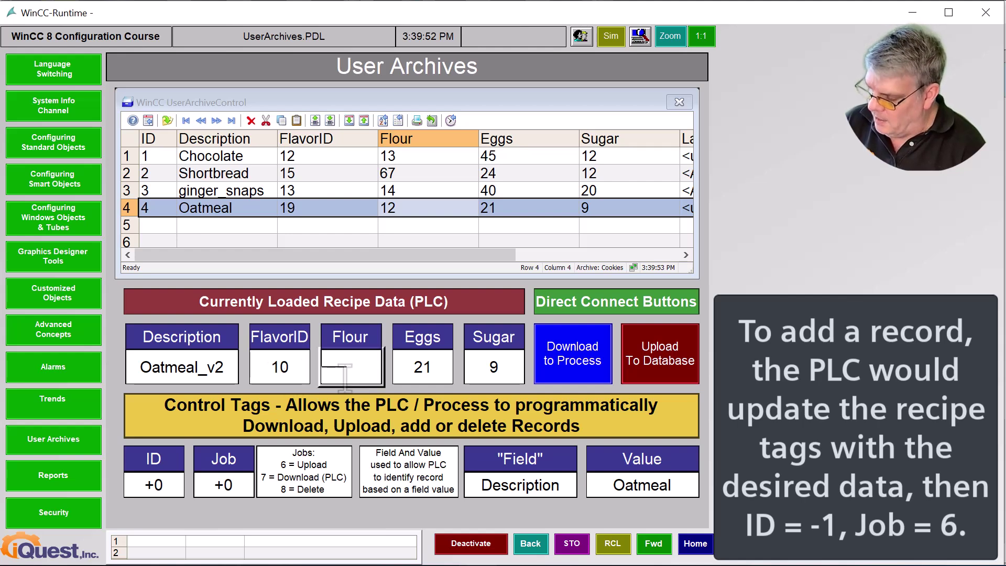
pyautogui.write('23')
pyautogui.press('Return')
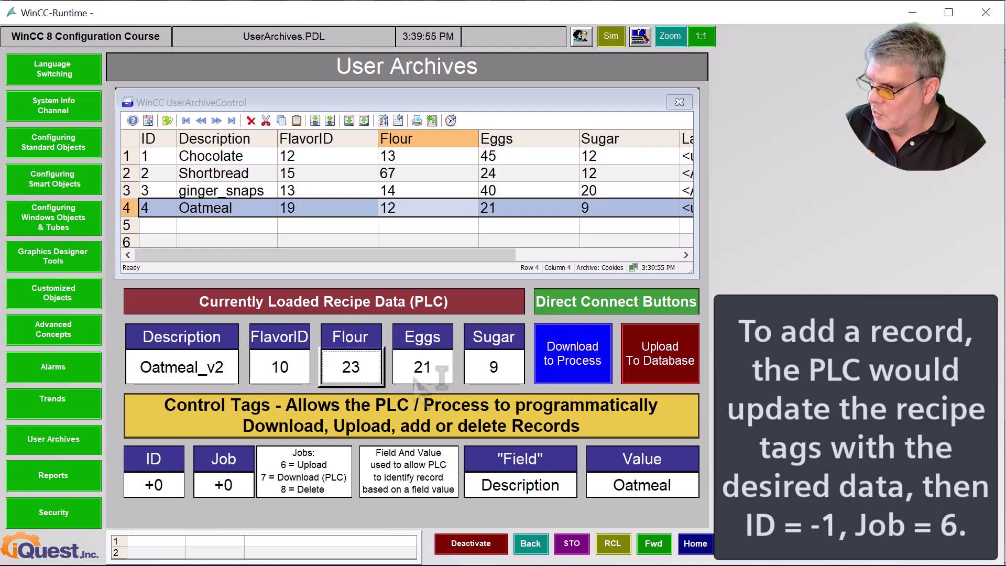
pyautogui.click(441, 376)
pyautogui.write('24')
pyautogui.press('Return')
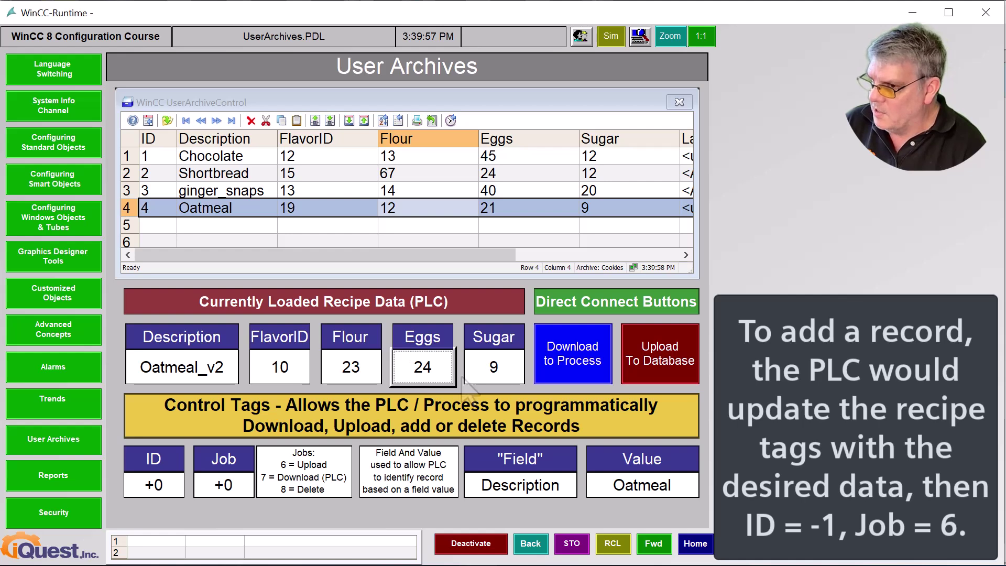
pyautogui.click(489, 371)
pyautogui.write('18')
pyautogui.press('Return')
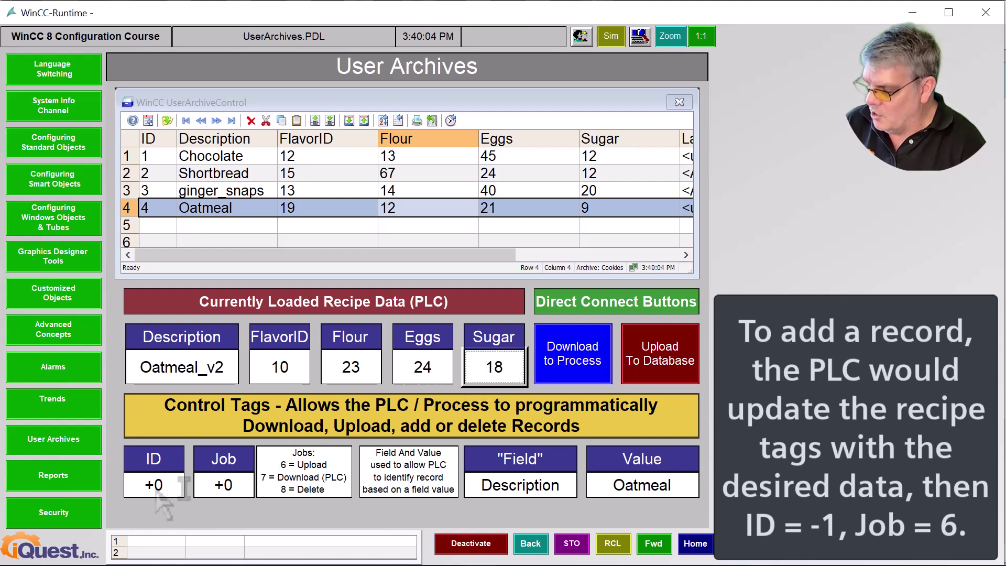
# - Add the record with ID -1 and Job 6, then select the new Oatmeal_v2 row
pyautogui.click(165, 487)
pyautogui.write('-1')
pyautogui.press('Return')
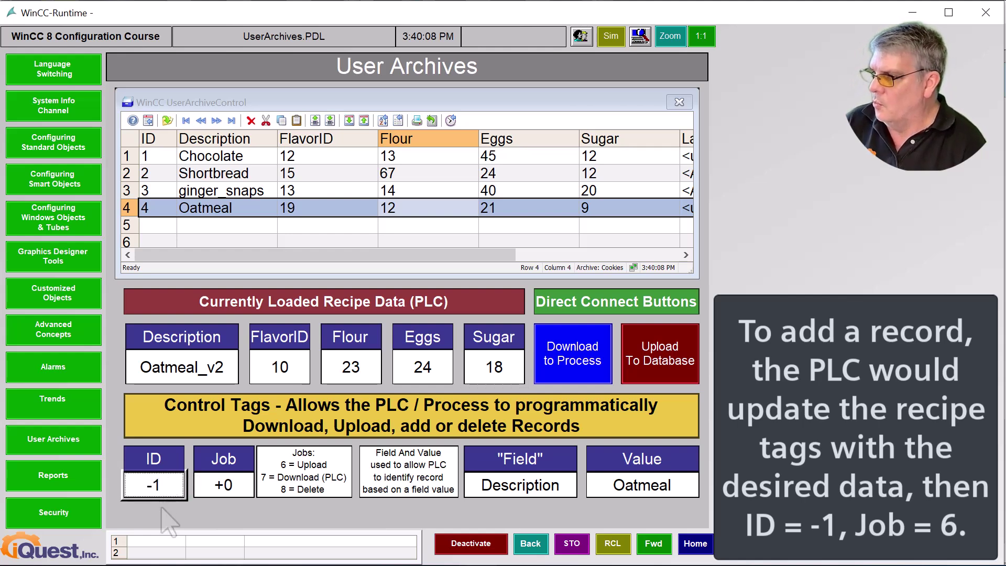
pyautogui.click(233, 493)
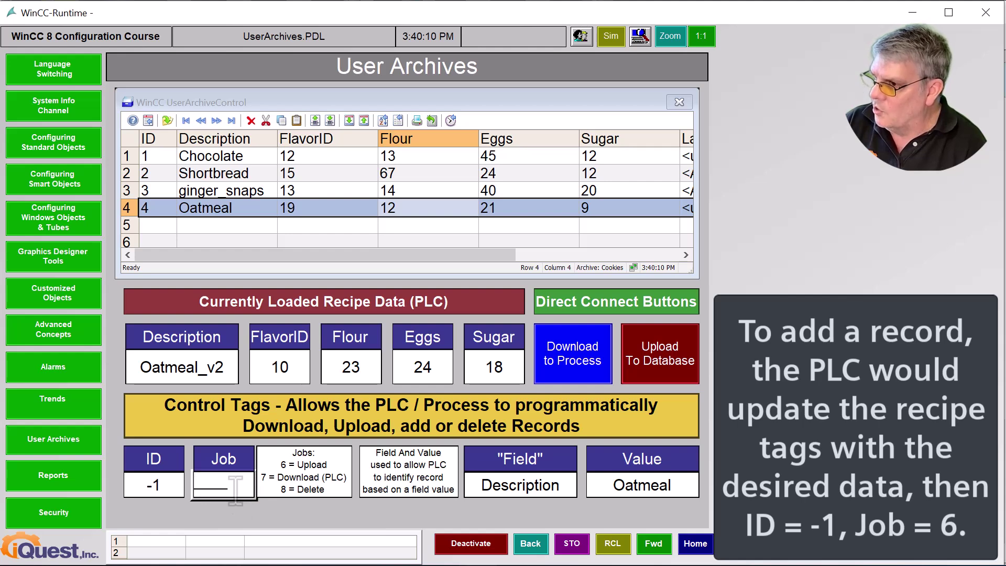
pyautogui.write('6')
pyautogui.press('Return')
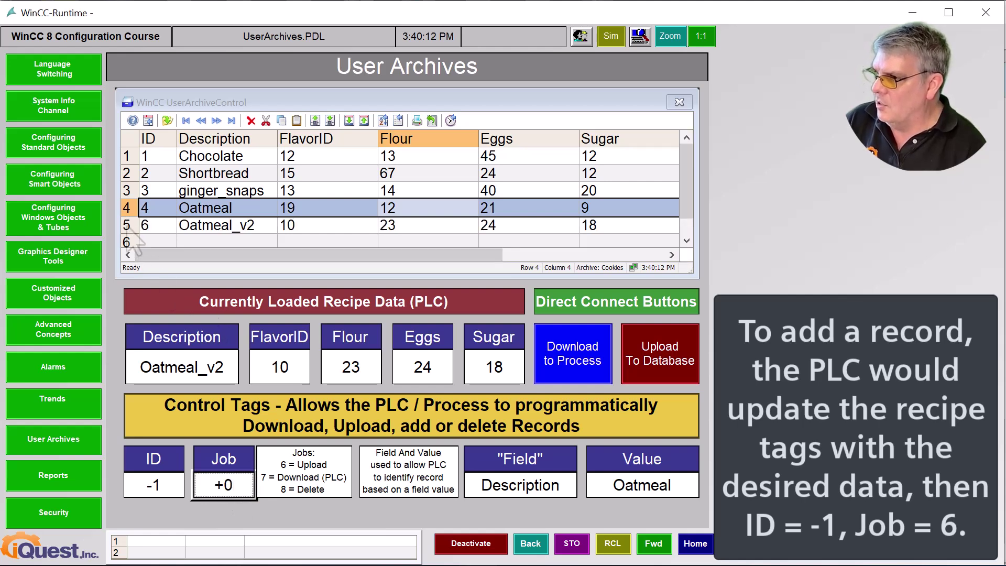
pyautogui.click(136, 227)
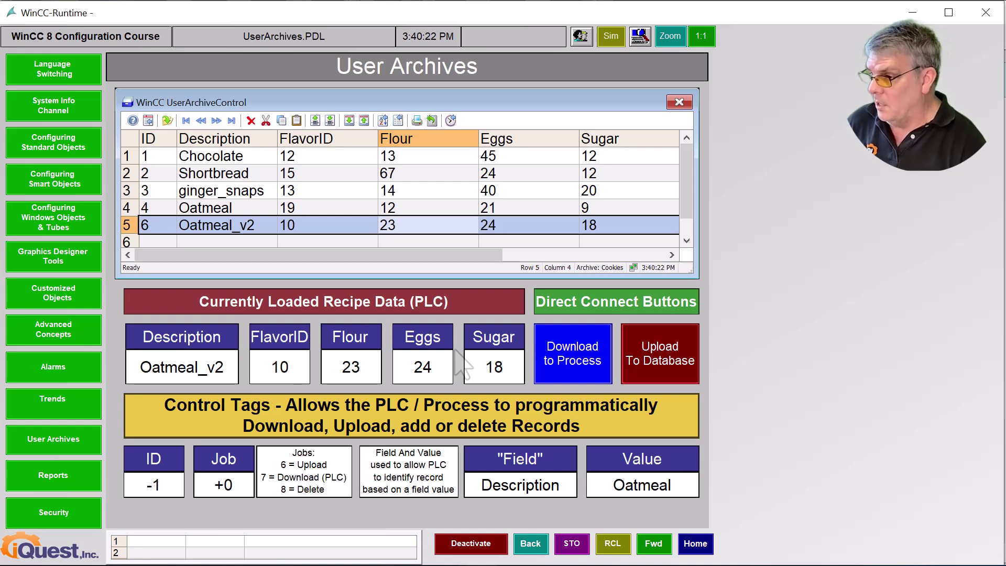
# - Delete record 6 by setting control tag ID to 6 and Job to 8
pyautogui.press('Tab')
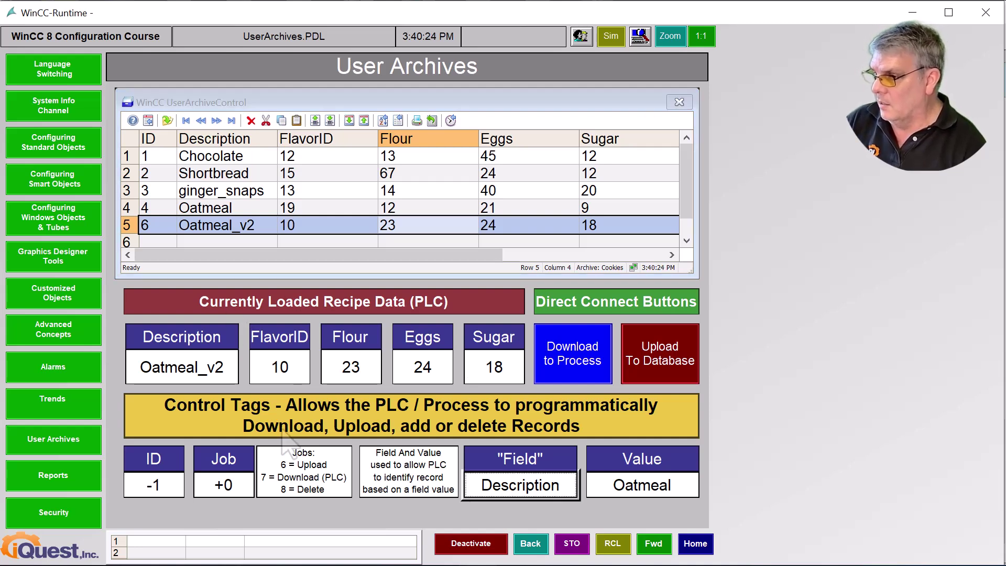
pyautogui.click(162, 485)
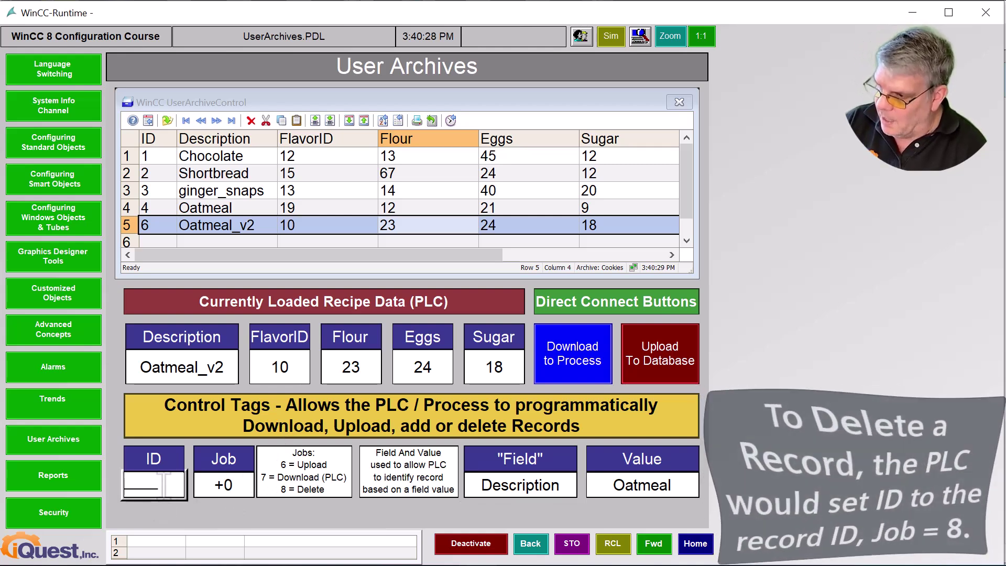
pyautogui.write('6')
pyautogui.click(223, 485)
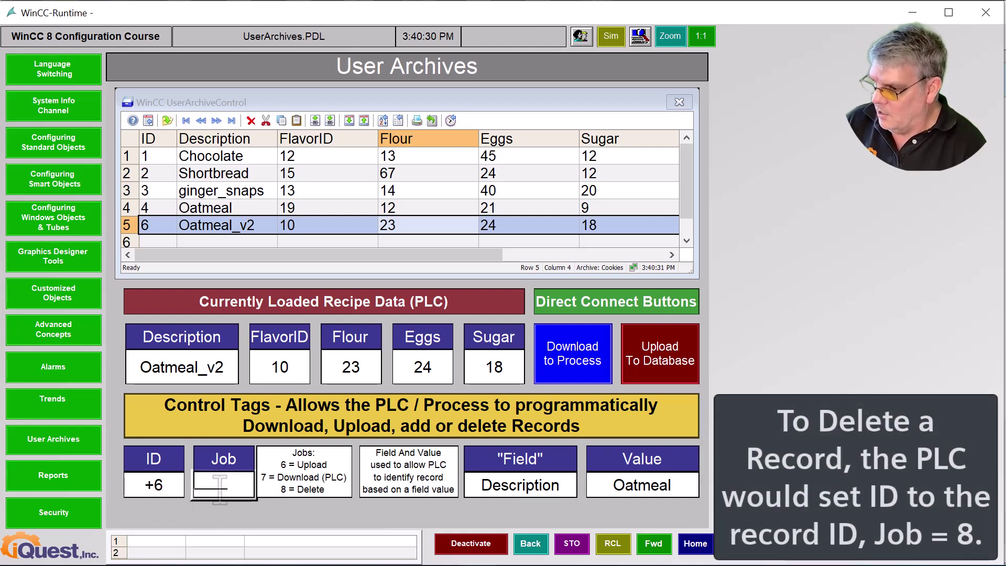
pyautogui.write('8')
pyautogui.press('Return')
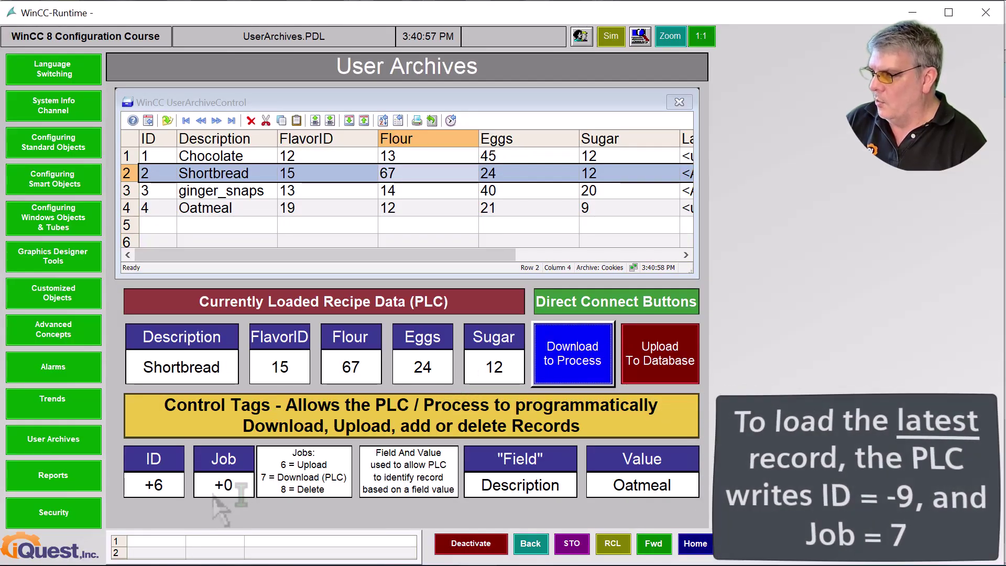
# - Load the latest record, Oatmeal, by setting control tags ID -9 and Job 7
pyautogui.click(178, 487)
pyautogui.write('-9')
pyautogui.press('Return')
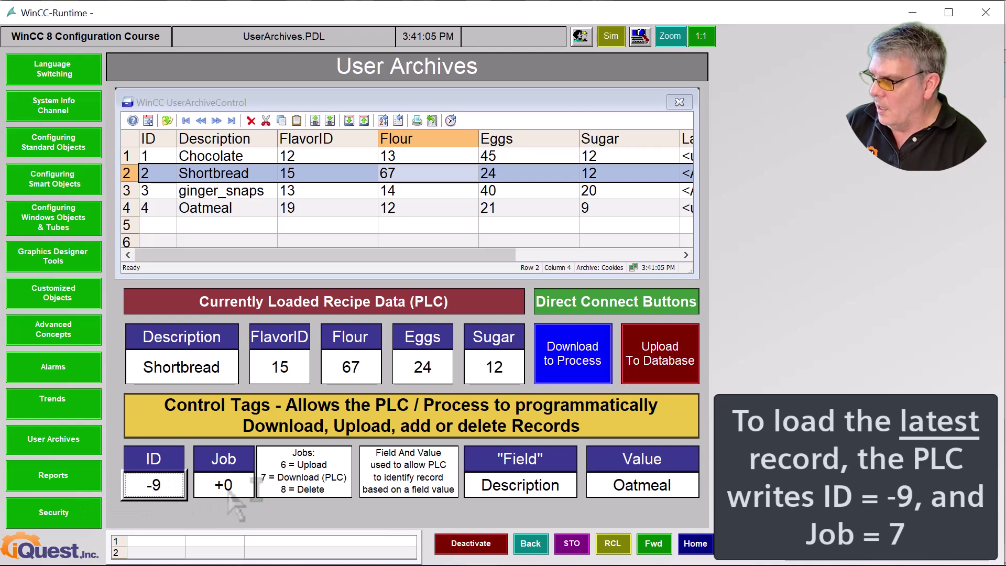
pyautogui.click(232, 493)
pyautogui.write('7')
pyautogui.press('Return')
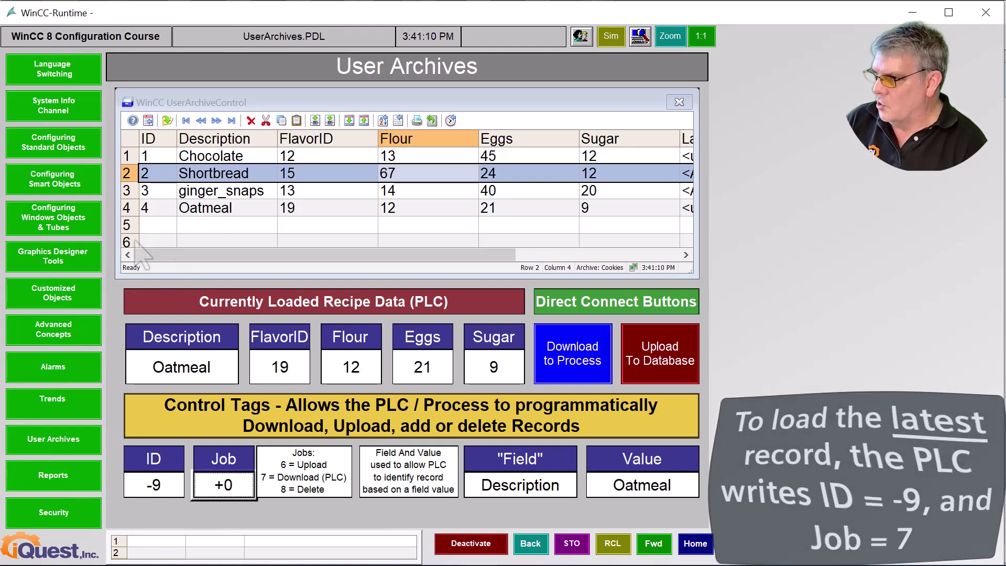
pyautogui.click(128, 209)
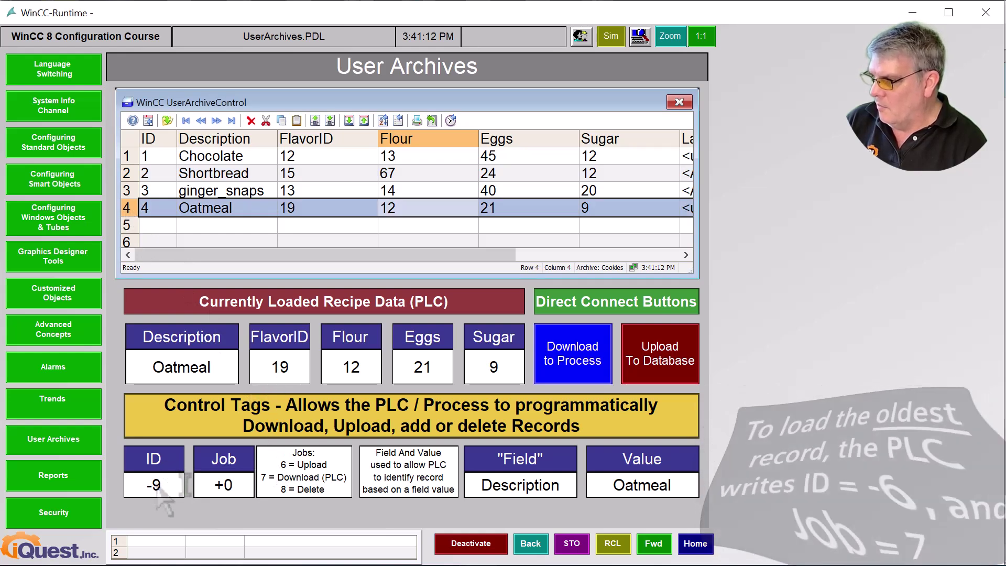
# - Load the oldest record, Chocolate, with control tags ID -6 and Job 7
pyautogui.click(163, 485)
pyautogui.write('-')
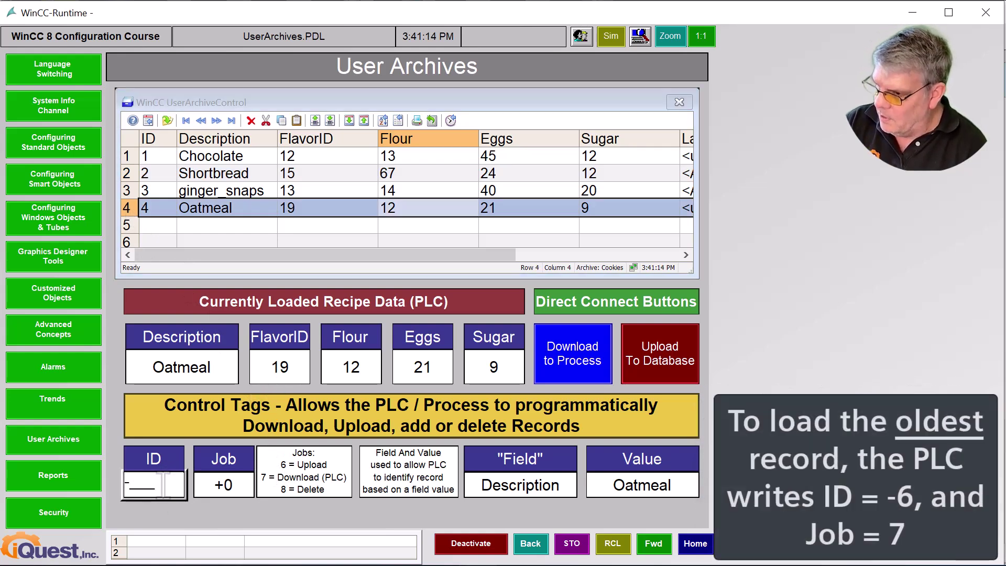
pyautogui.write('6')
pyautogui.press('Return')
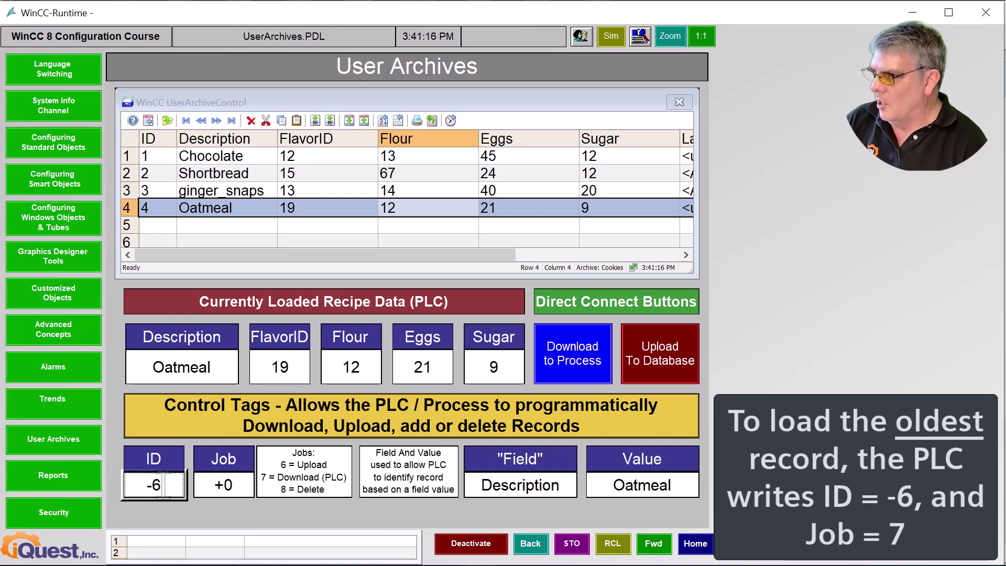
pyautogui.click(227, 486)
pyautogui.write('7')
pyautogui.press('Return')
pyautogui.click(129, 157)
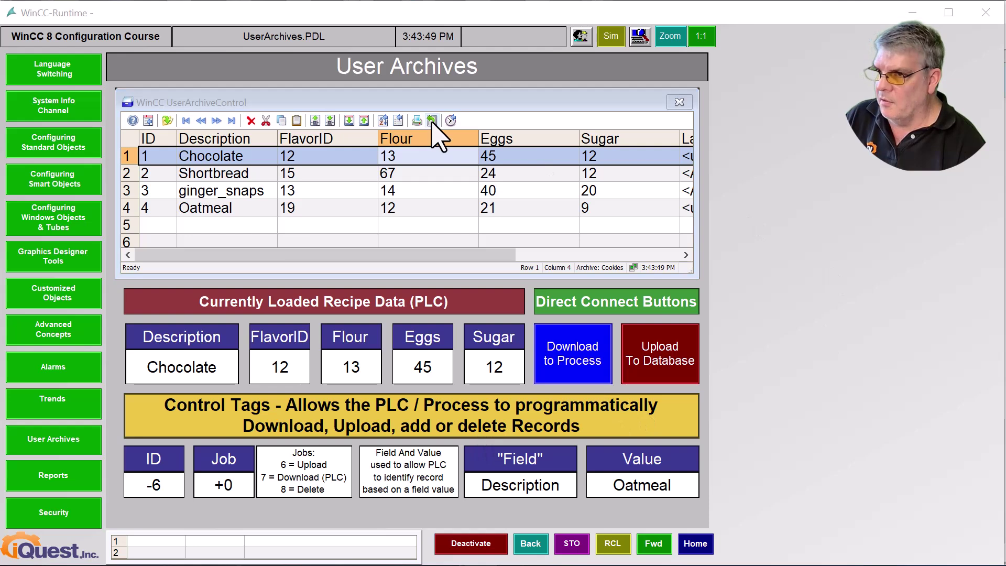
# - Export all records as CSV under file name 'cookies', agreeing to create the export directory
pyautogui.click(432, 121)
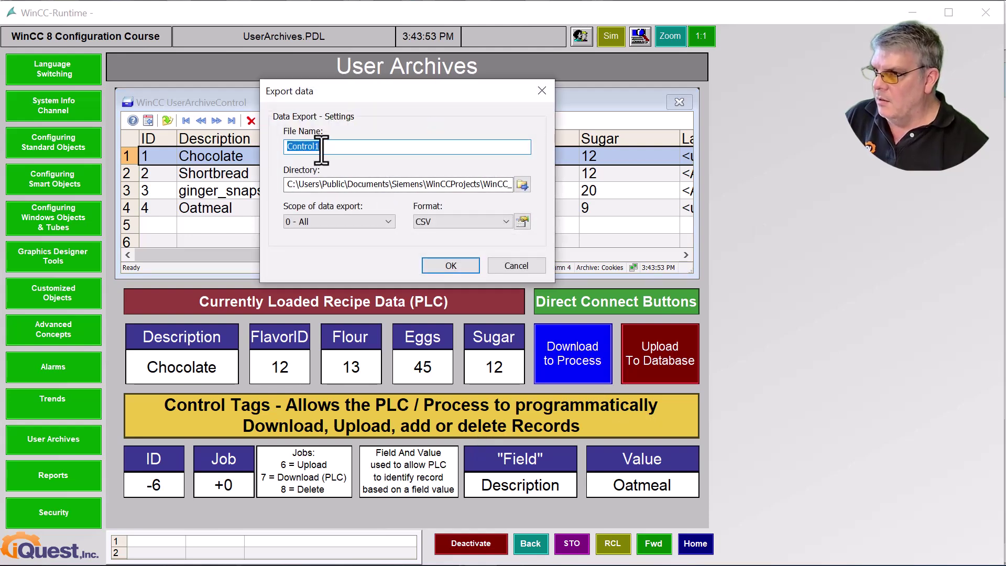
pyautogui.moveTo(370, 91); pyautogui.dragTo(552, 286)
pyautogui.write('cookies')
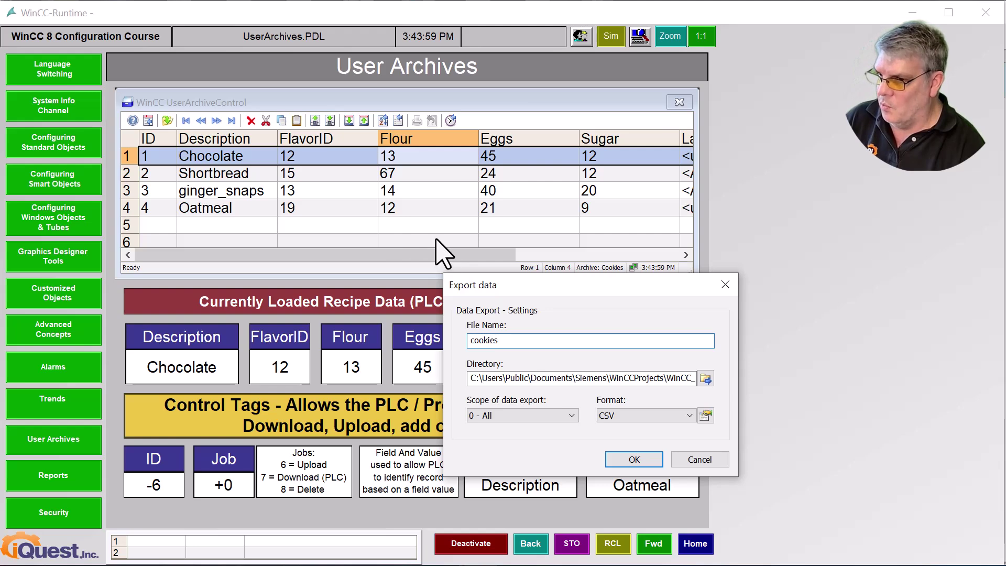
pyautogui.click(619, 459)
pyautogui.press('Return')
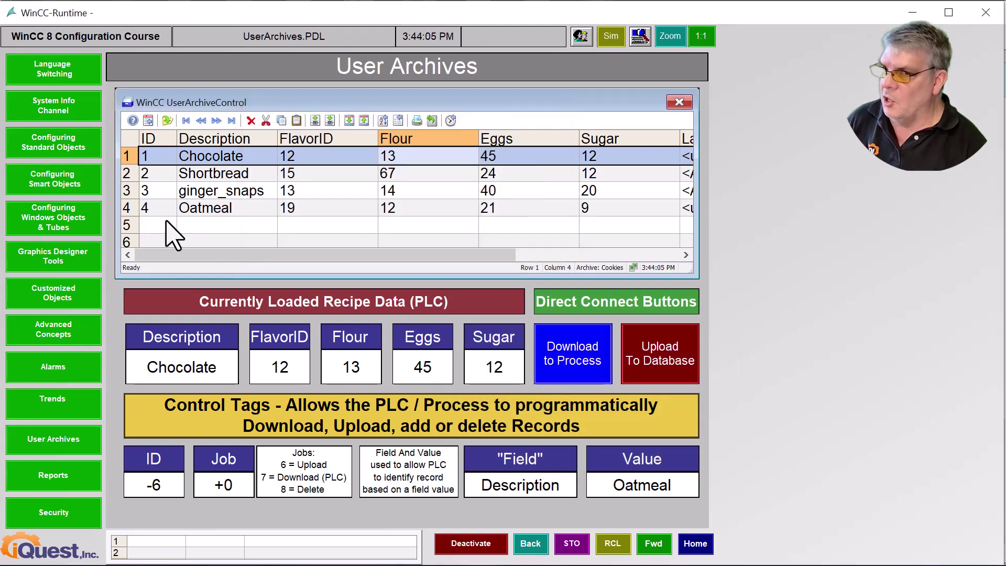